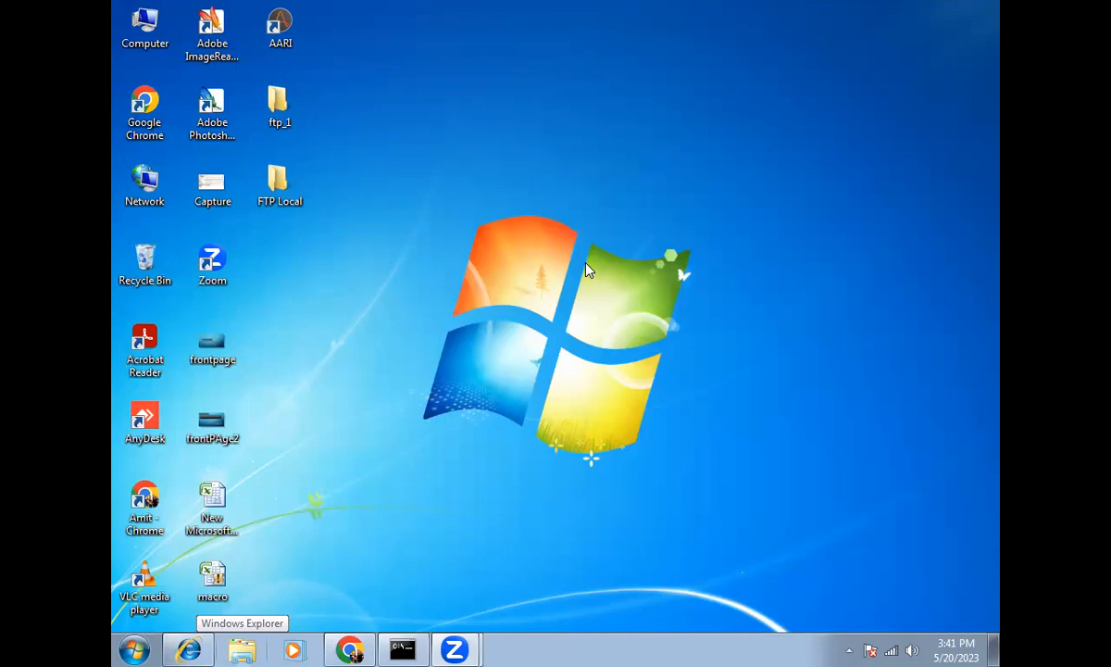
Step: Check ipconfig for the machine's IPv4 address, 192.168.1.10, and begin retyping the FTP address as ftp://
{"action": "left_click", "coordinate": [191, 649]}
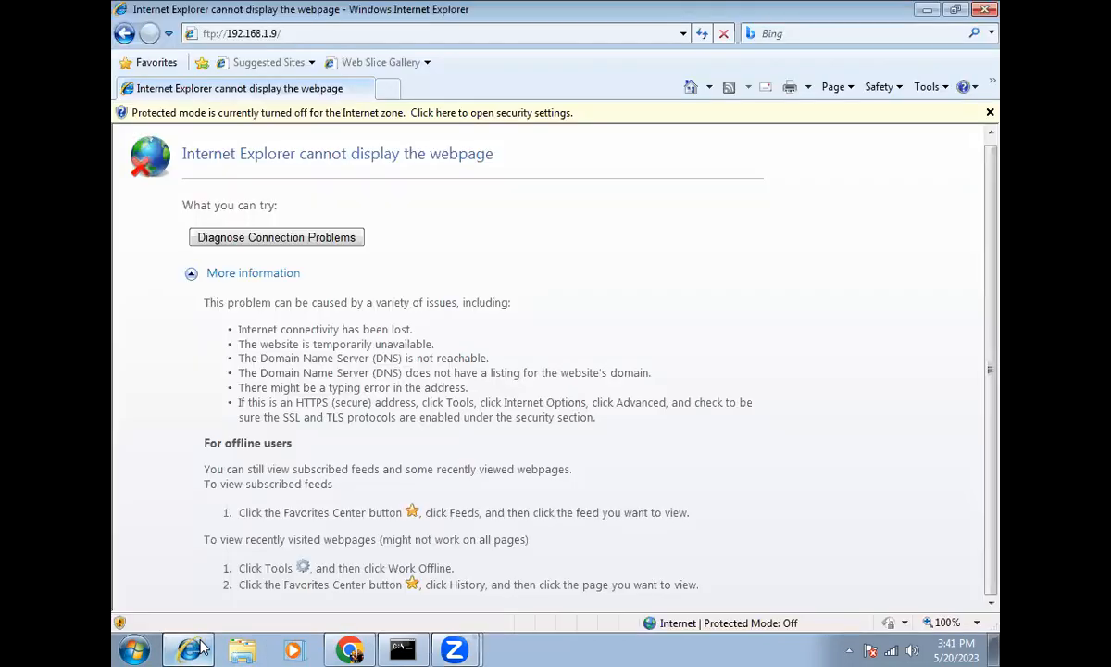
{"action": "key", "text": "alt+d"}
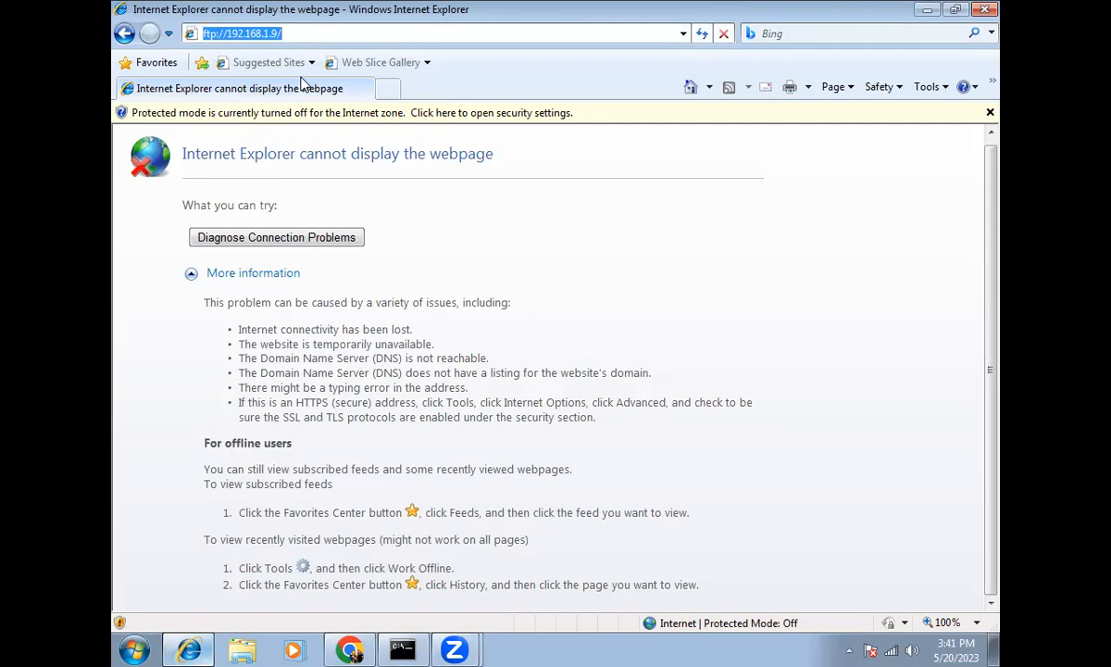
{"action": "type", "text": "ftp://"}
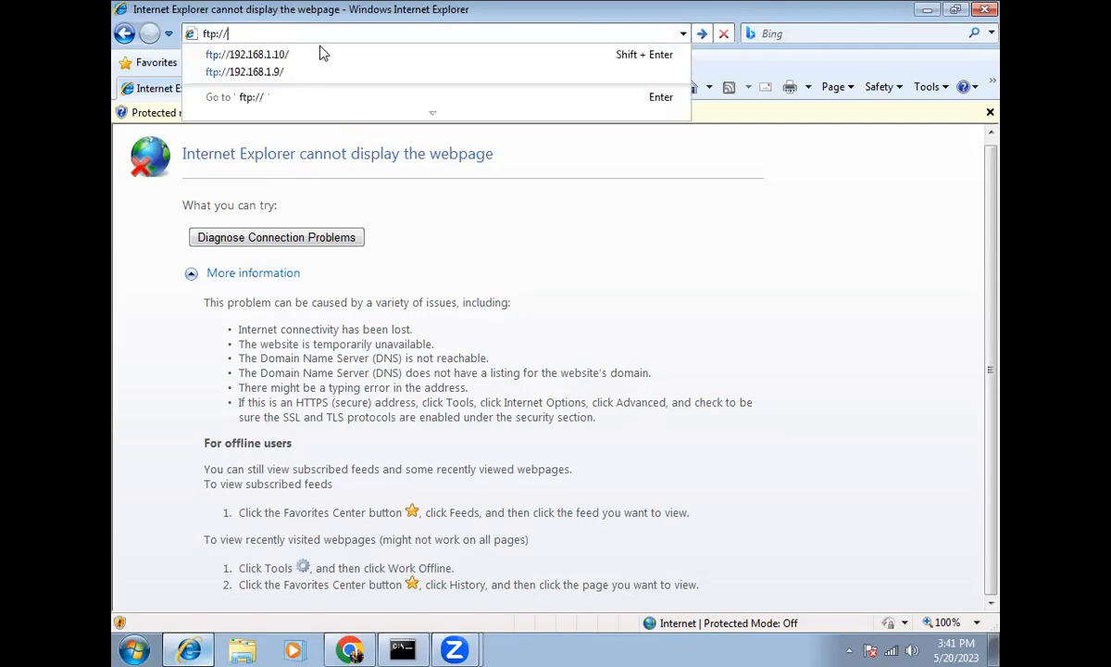
{"action": "left_click", "coordinate": [402, 650]}
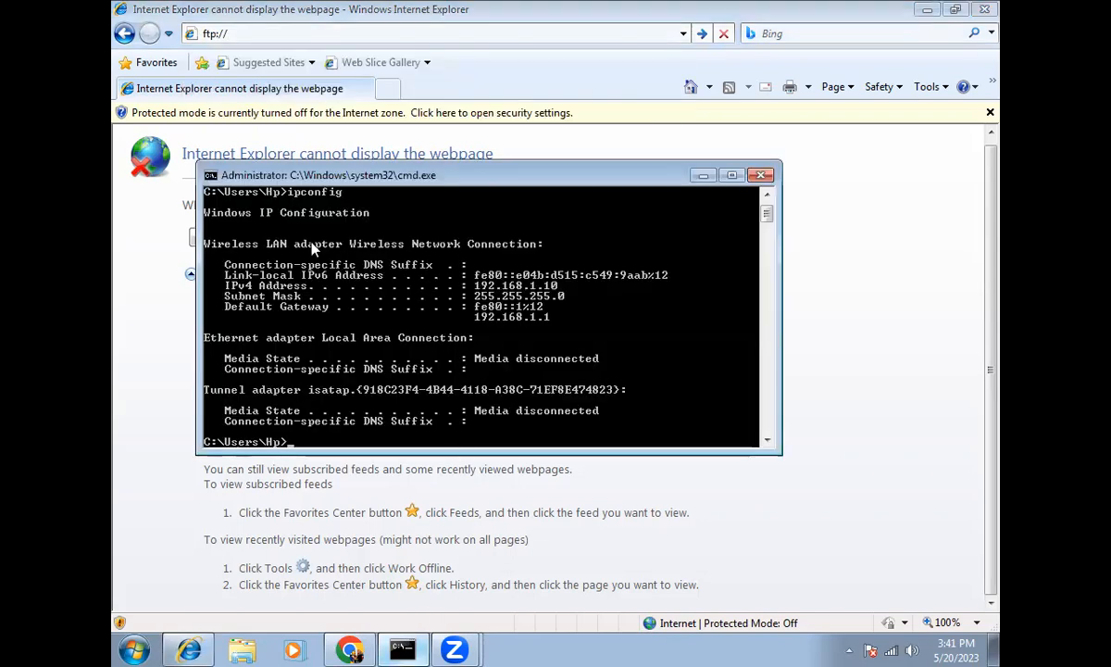
{"action": "scroll", "coordinate": [330, 255], "scroll_direction": "up", "scroll_amount": 1}
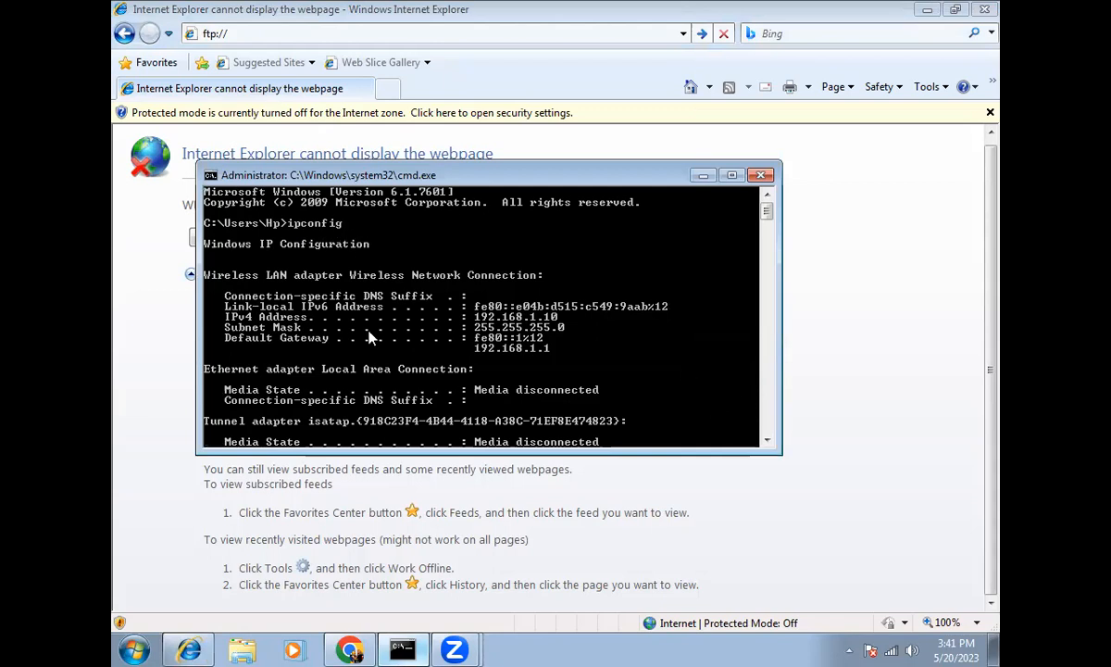
{"action": "left_click", "coordinate": [214, 12]}
Step: Go to ftp://192.168.1.10/ from the address suggestions and browse the personal folder from Start
{"action": "type", "text": "1"}
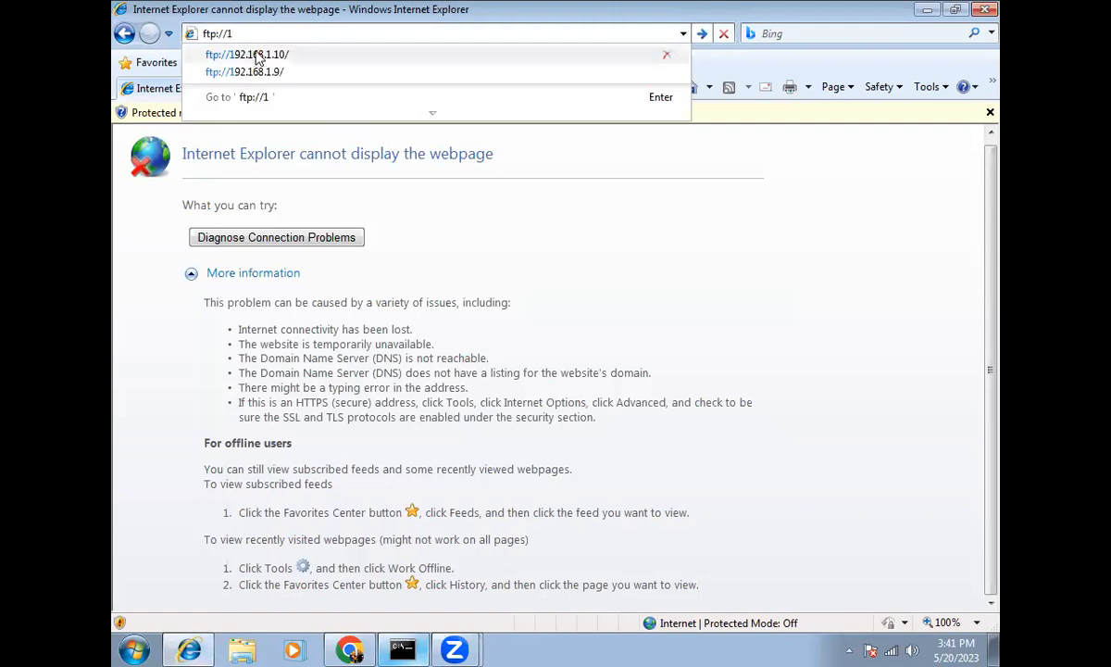
{"action": "left_click", "coordinate": [253, 49]}
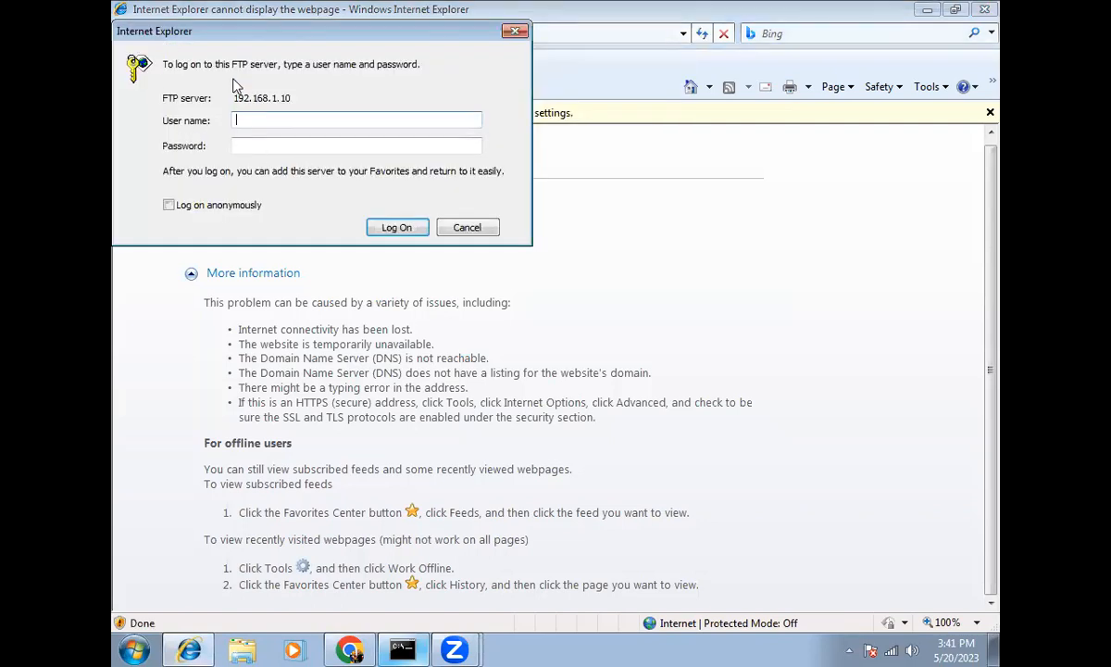
{"action": "left_click", "coordinate": [134, 648]}
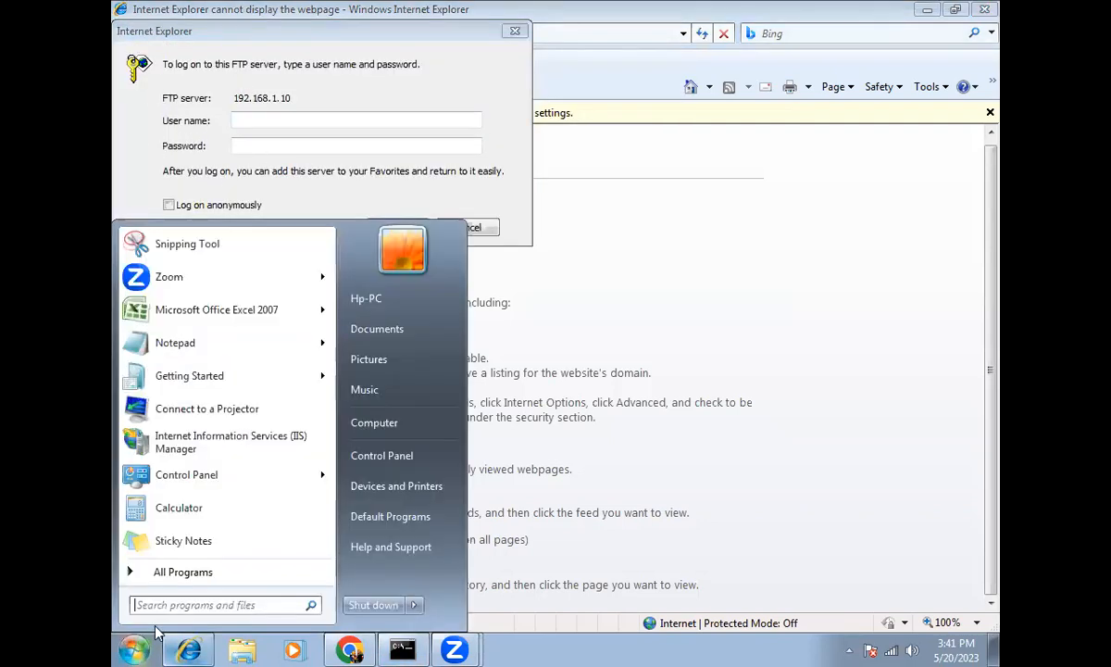
{"action": "left_click", "coordinate": [365, 305]}
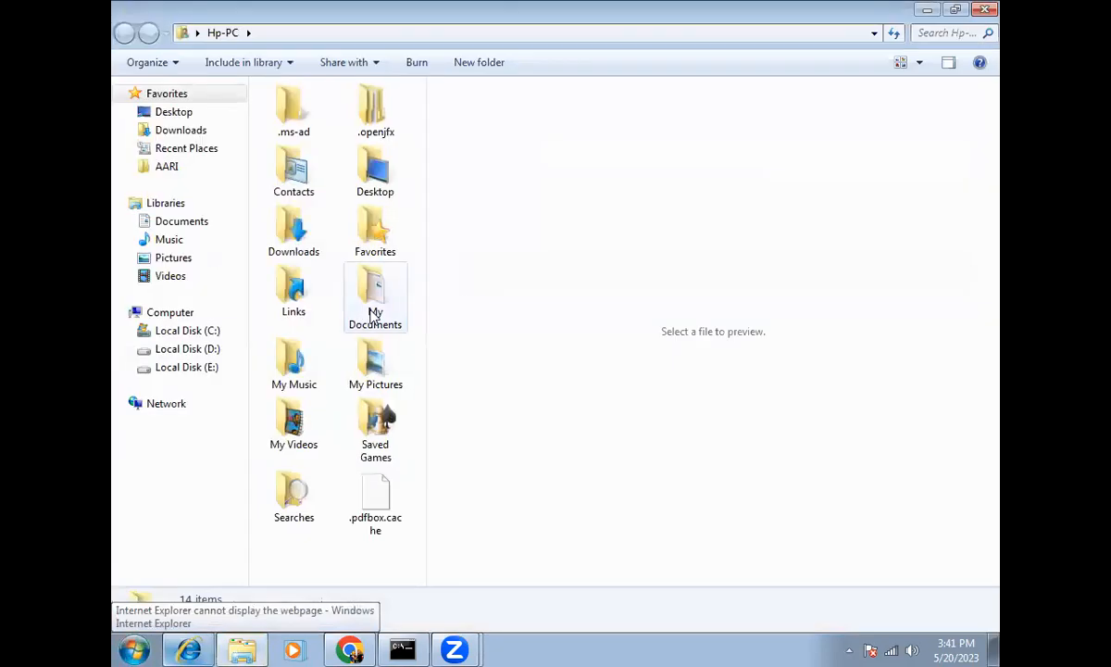
Step: Find a standard user account in User Accounts > Manage another account for the FTP user name
{"action": "left_click", "coordinate": [135, 648]}
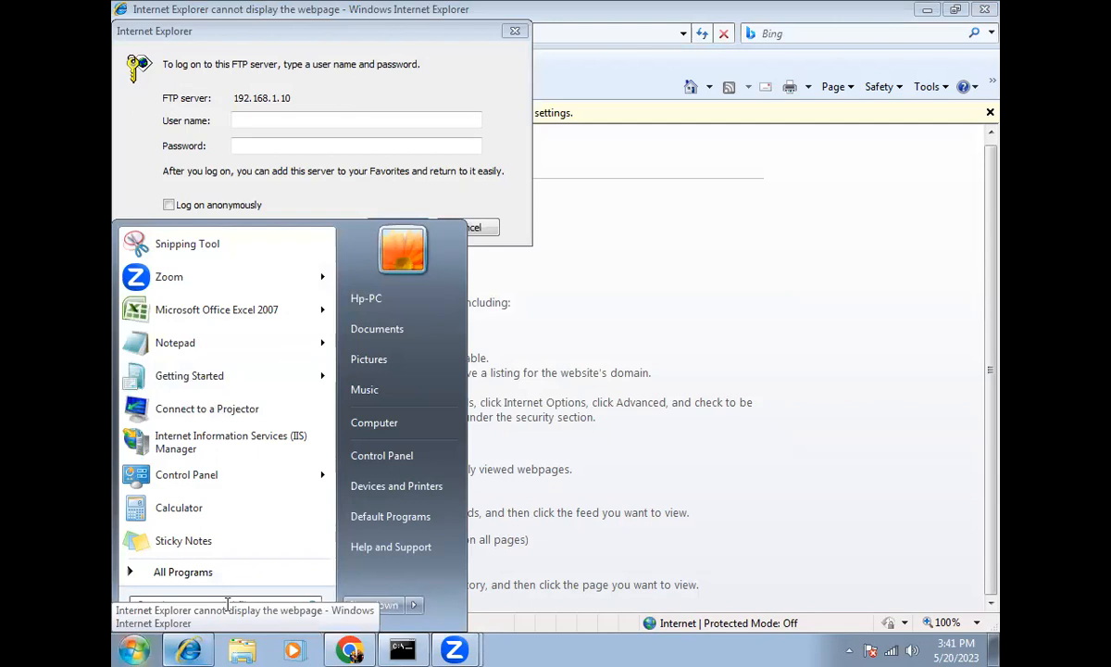
{"action": "type", "text": "account"}
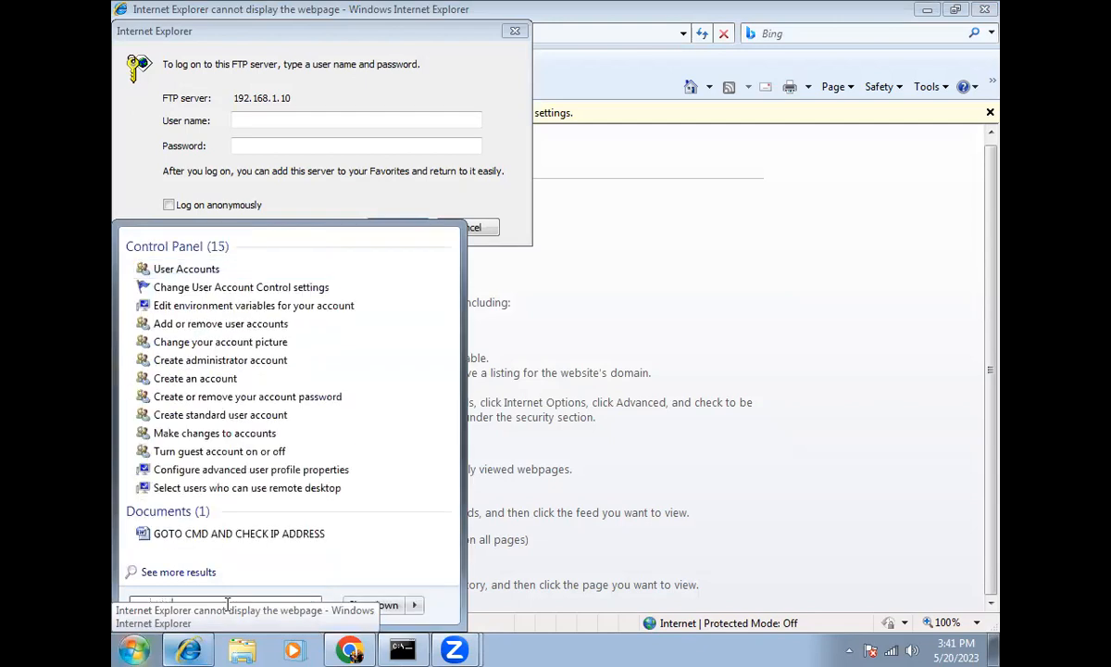
{"action": "left_click", "coordinate": [199, 270]}
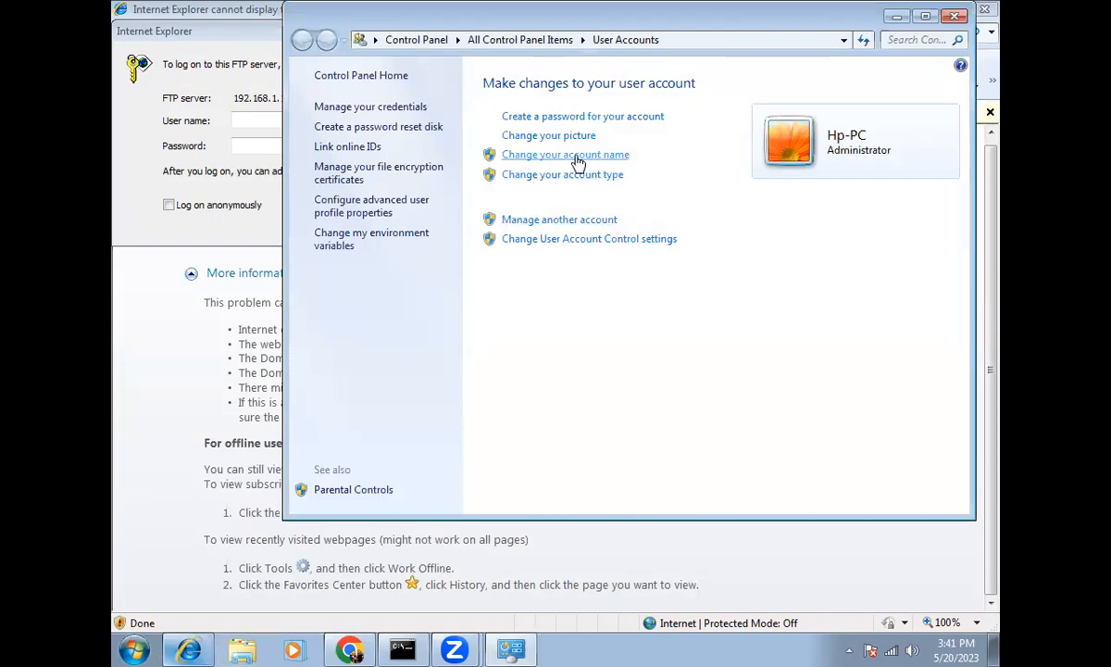
{"action": "left_click", "coordinate": [541, 221]}
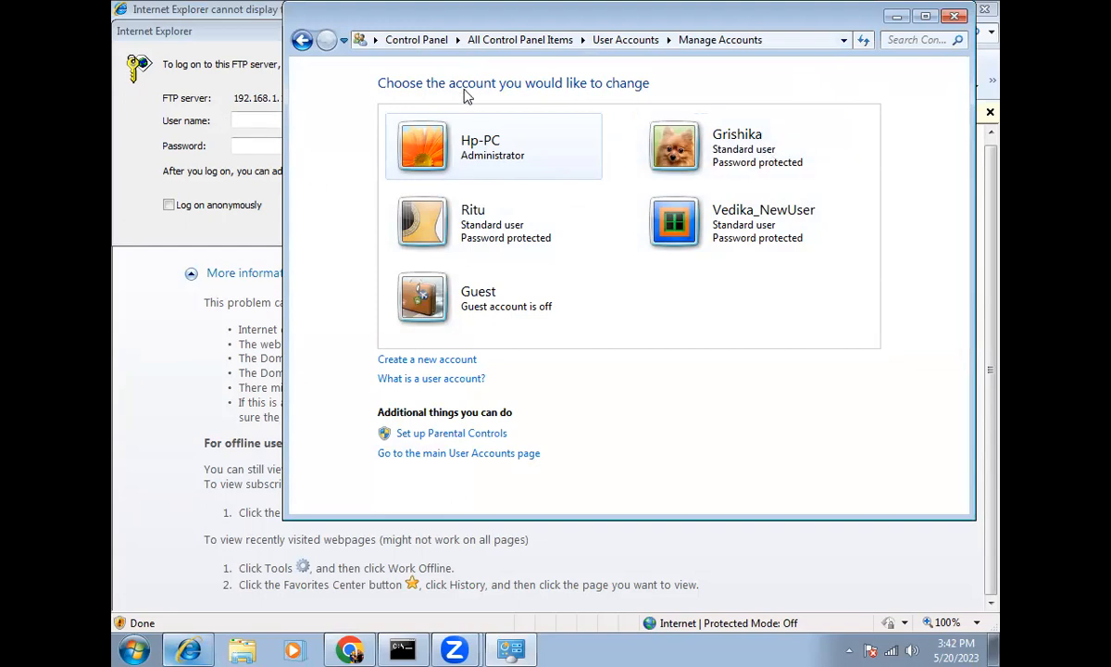
{"action": "left_click", "coordinate": [264, 115]}
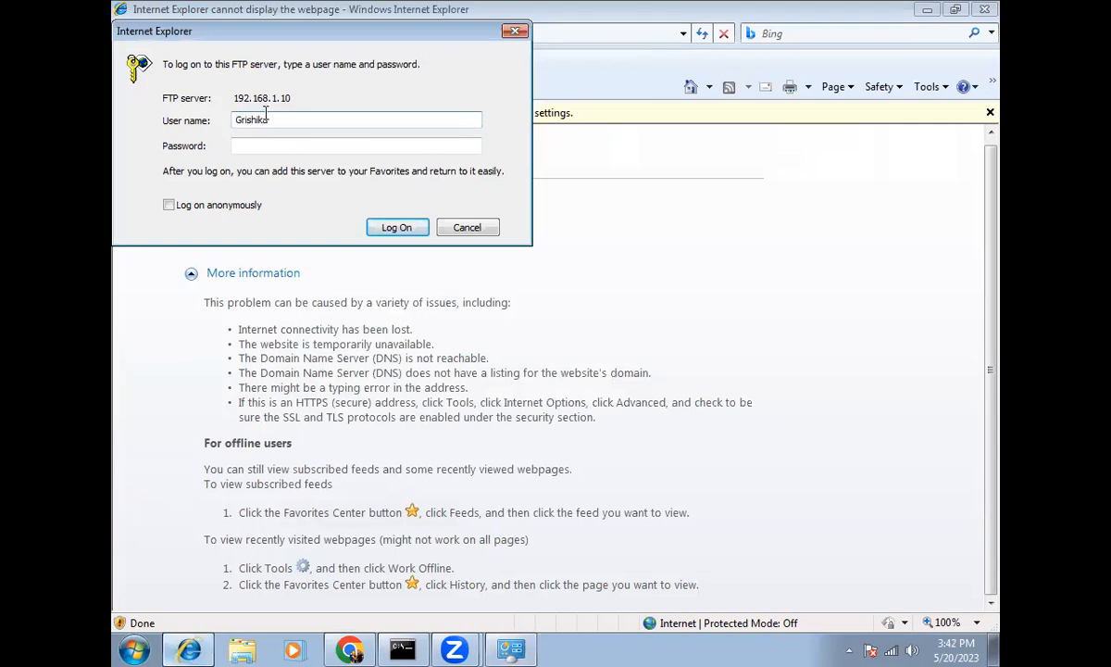
Step: Enter the account password and log on to view the empty FTP root at 192.168.1.10
{"action": "left_click", "coordinate": [242, 145]}
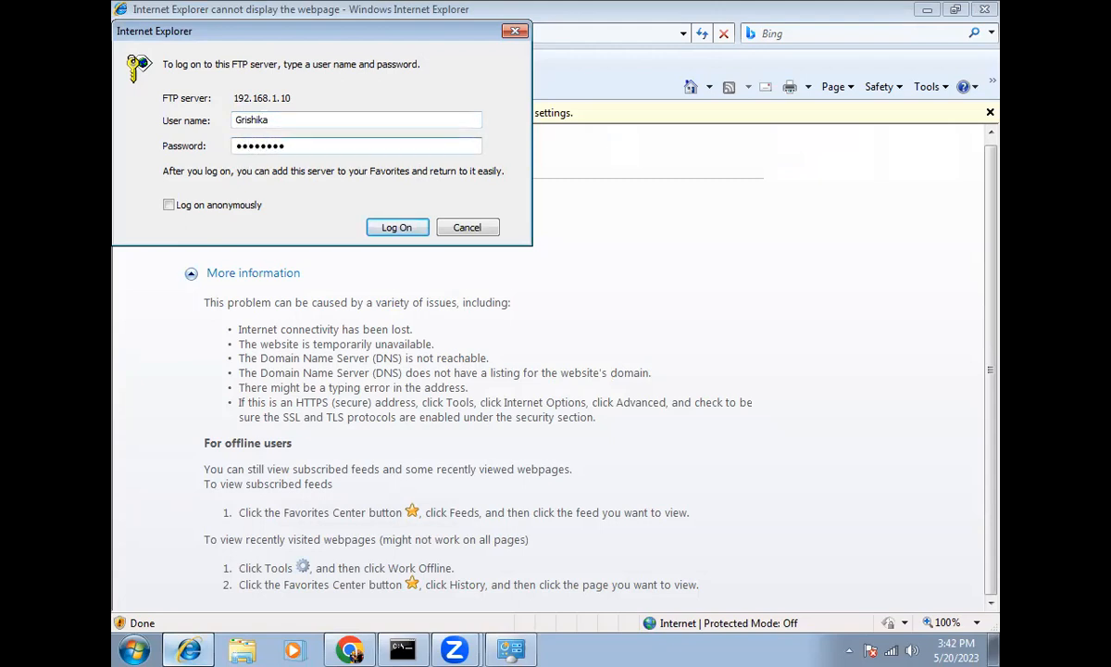
{"action": "left_click", "coordinate": [387, 229]}
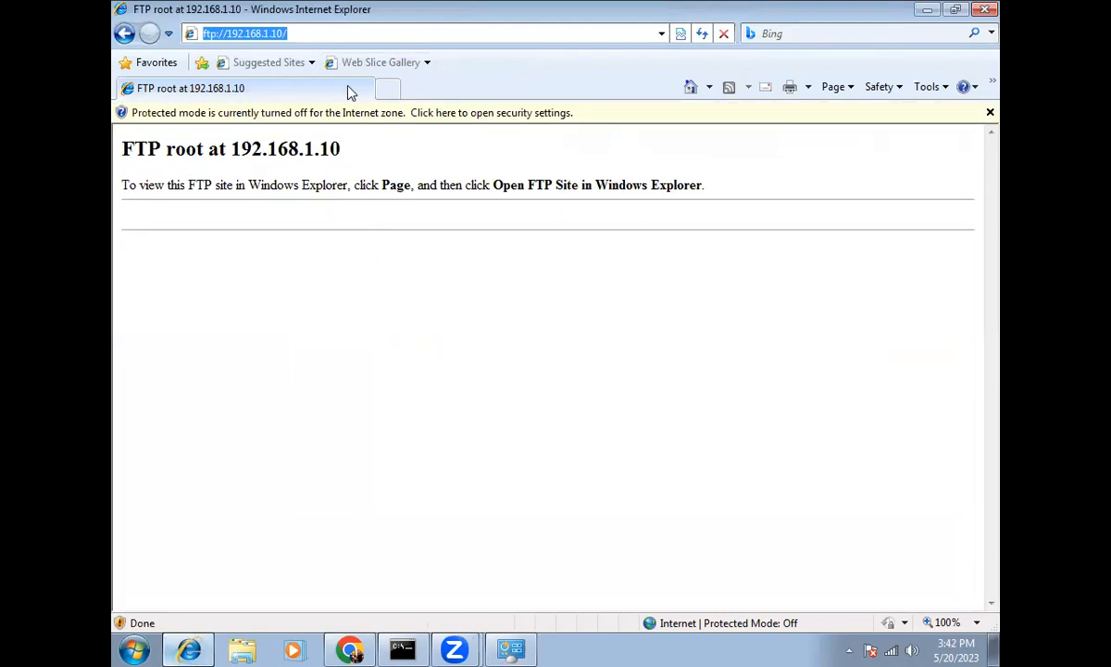
{"action": "left_click", "coordinate": [202, 334]}
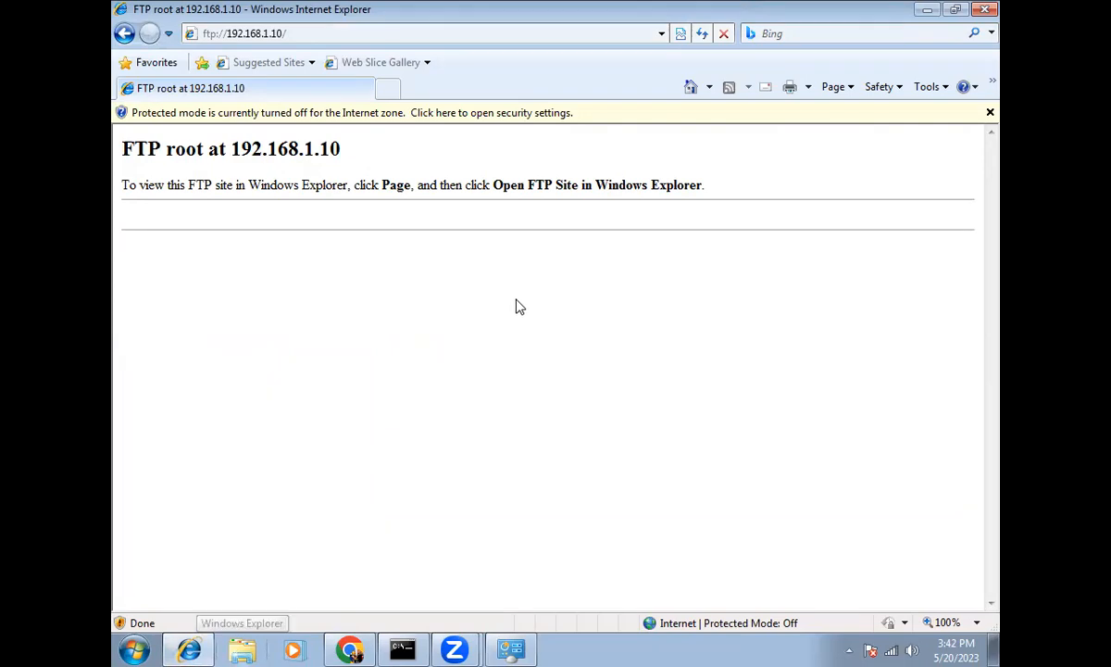
{"action": "key", "text": "super+d"}
Step: Create New Text Document.txt in ftp_1 and reload the FTP listing to see it
{"action": "double_click", "coordinate": [273, 114]}
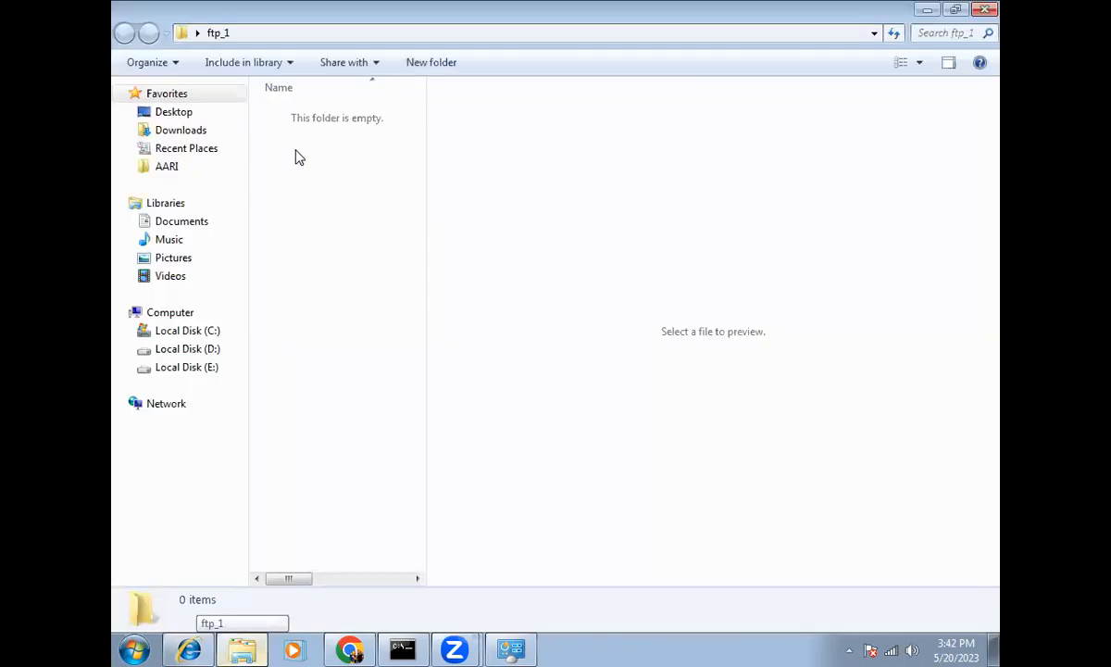
{"action": "right_click", "coordinate": [296, 151]}
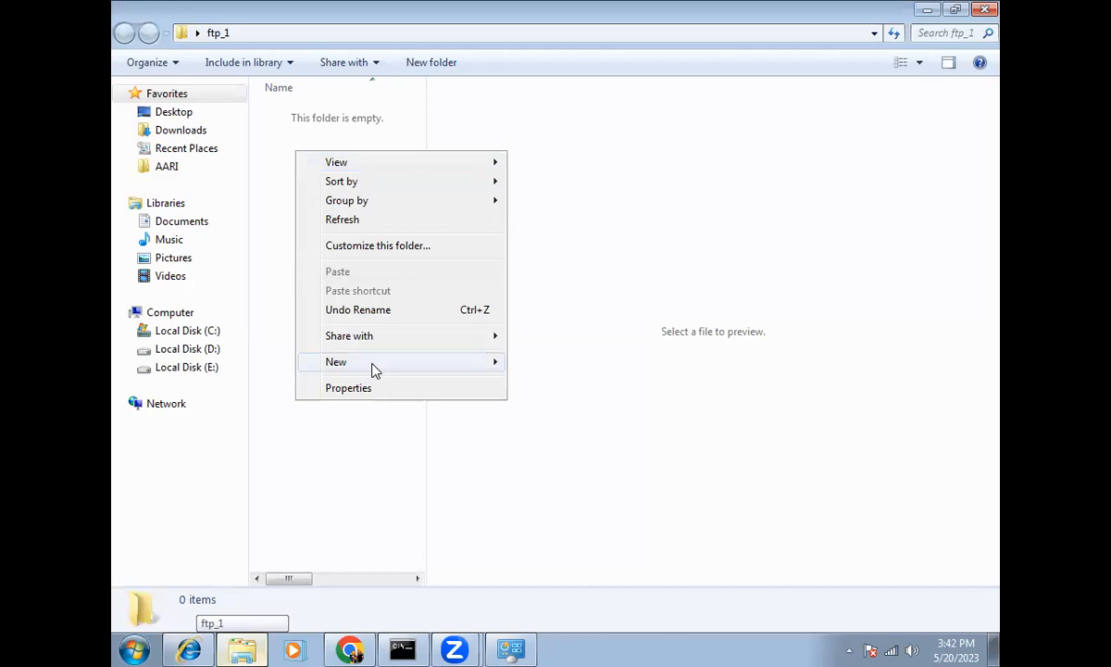
{"action": "mouse_move", "coordinate": [375, 371]}
{"action": "left_click", "coordinate": [551, 578]}
{"action": "left_click", "coordinate": [309, 179]}
{"action": "key", "text": "alt+d"}
{"action": "left_click", "coordinate": [330, 227]}
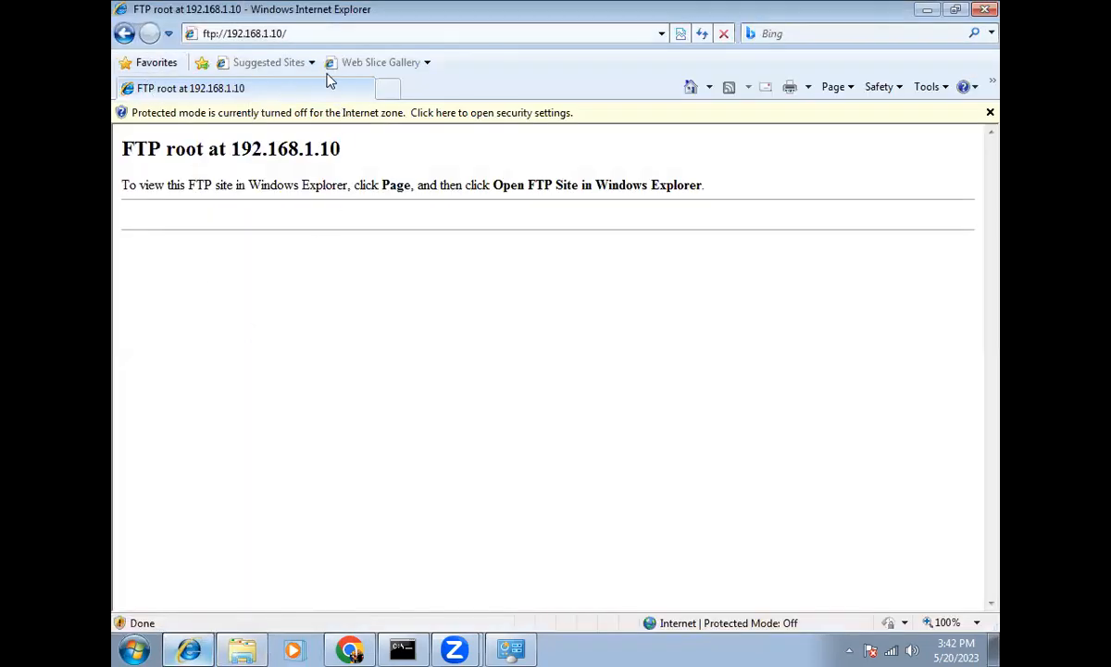
{"action": "key", "text": "alt+d"}
{"action": "key", "text": "Return"}
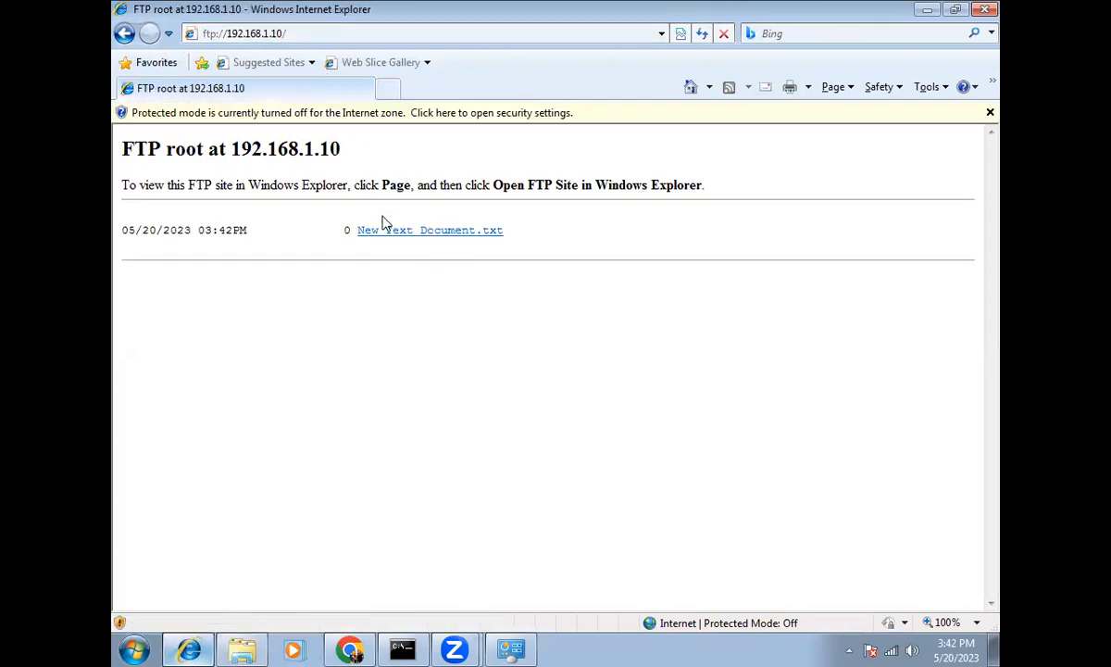
Step: Add a folder to ftp_1, keeping the default name New folder
{"action": "left_click", "coordinate": [243, 648]}
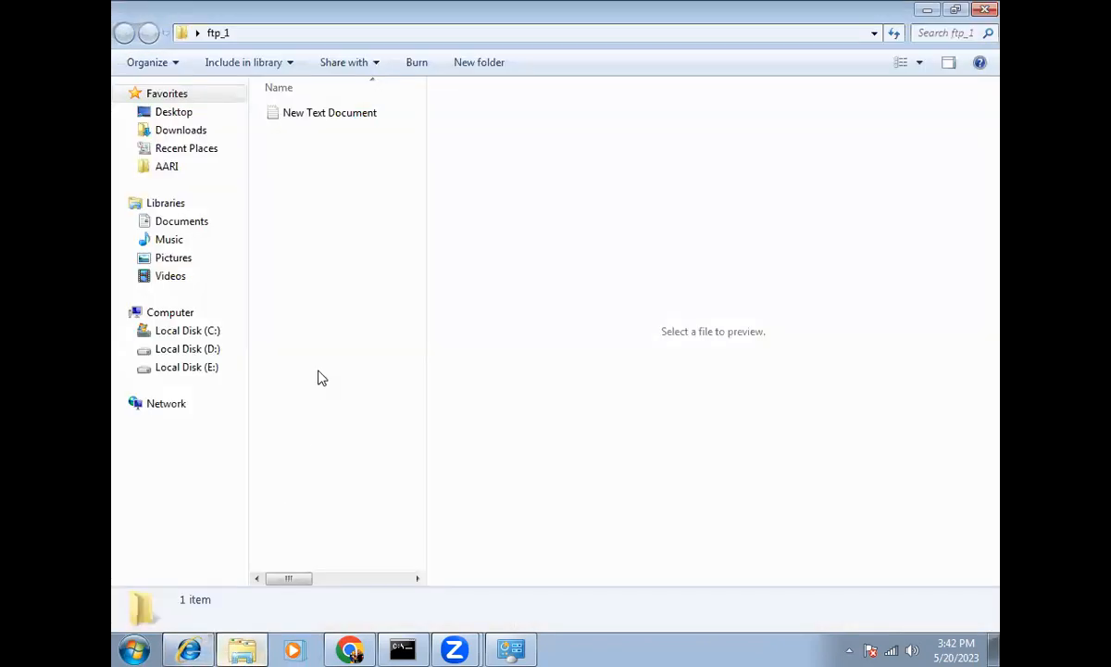
{"action": "right_click", "coordinate": [336, 176]}
{"action": "mouse_move", "coordinate": [417, 382]}
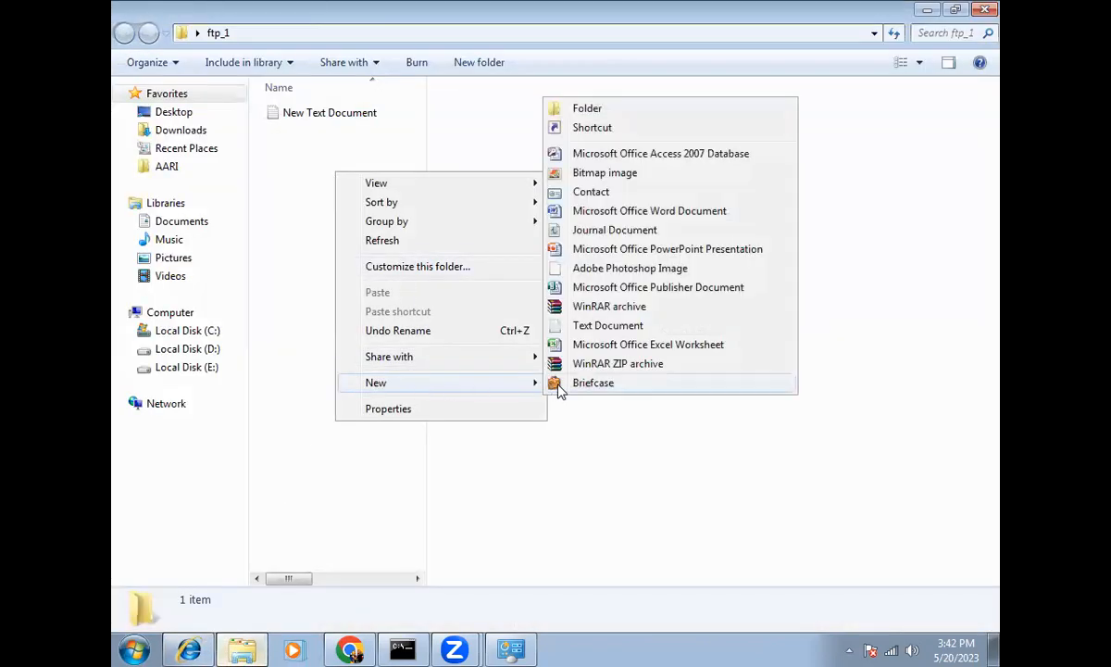
{"action": "left_click", "coordinate": [578, 108]}
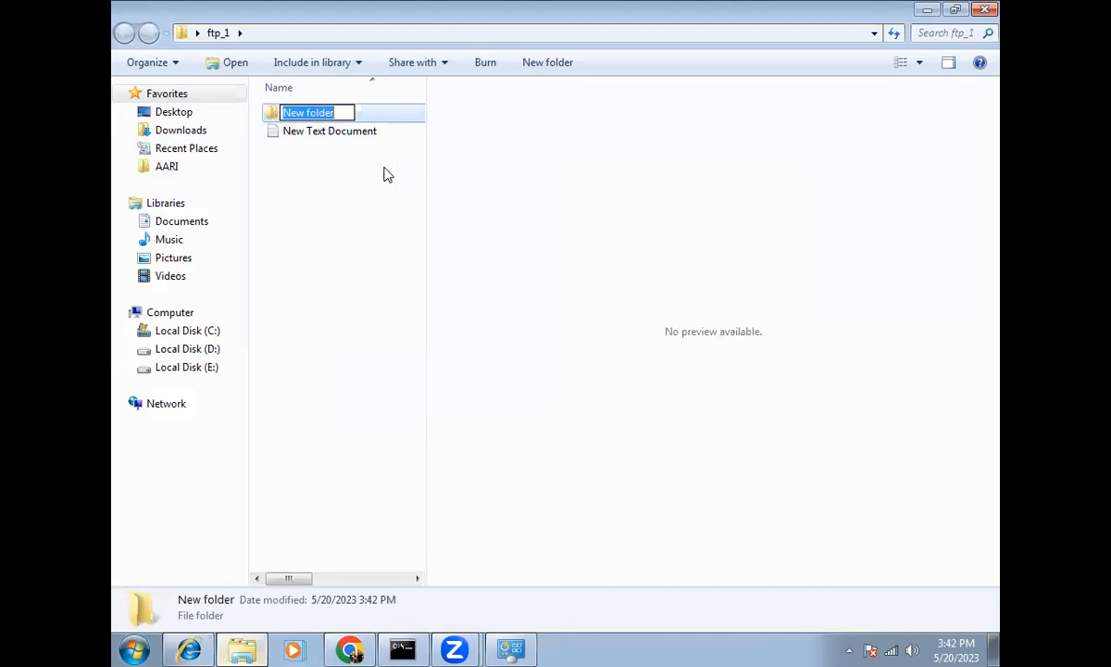
{"action": "left_click", "coordinate": [352, 185]}
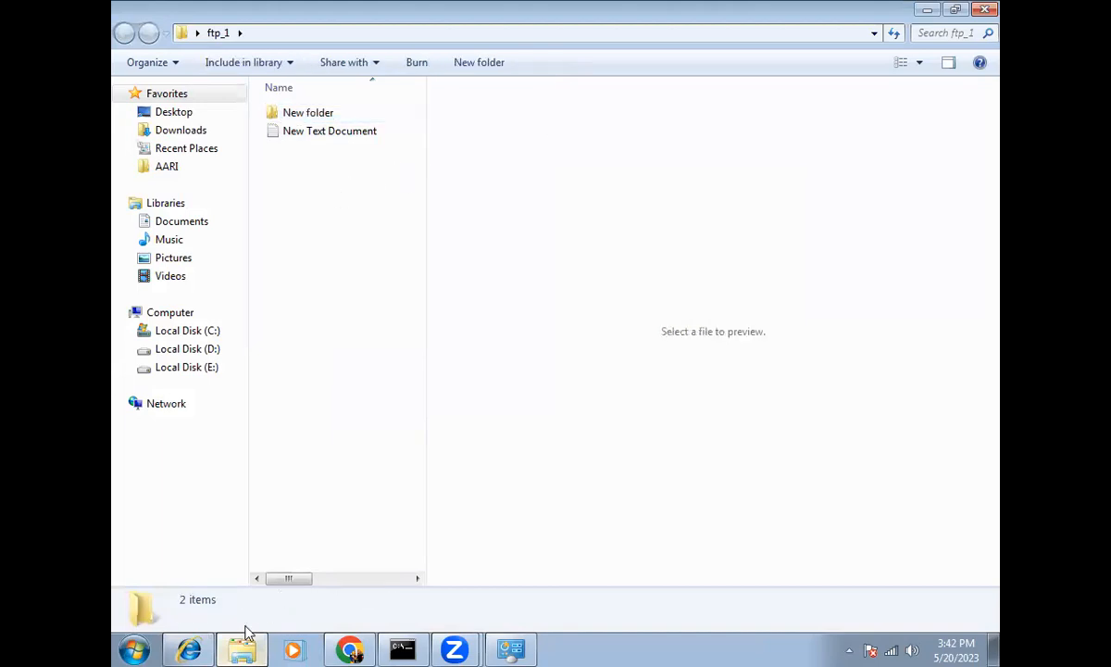
{"action": "left_click", "coordinate": [189, 648]}
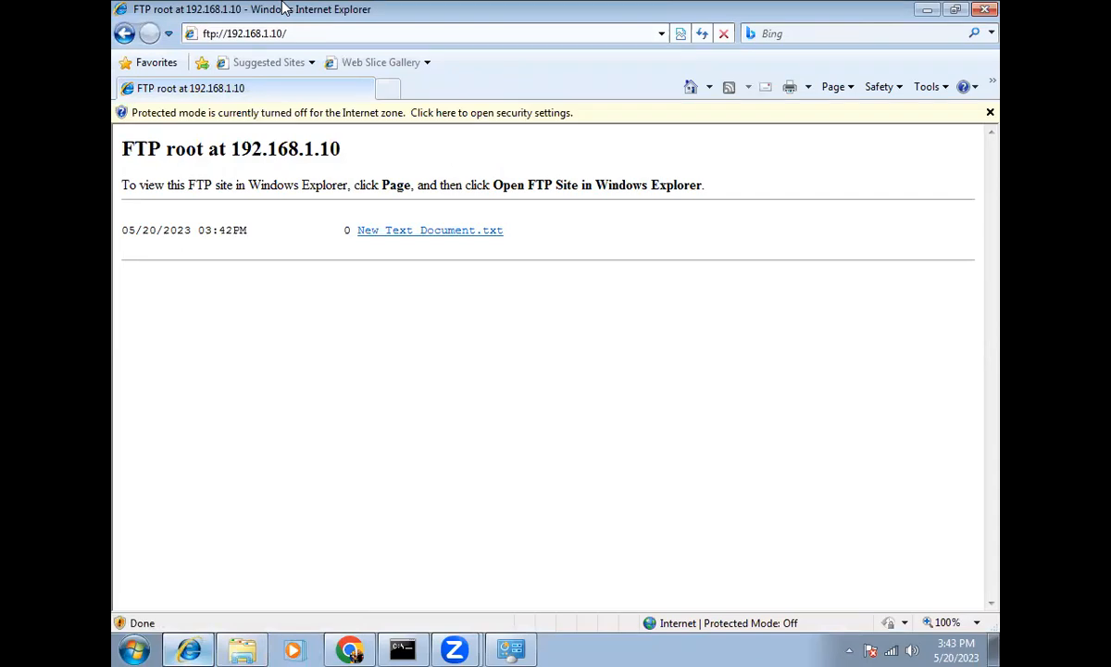
Step: Reload the FTP listing and rename New folder in ftp_1 to FTP Folder
{"action": "key", "text": "alt+d"}
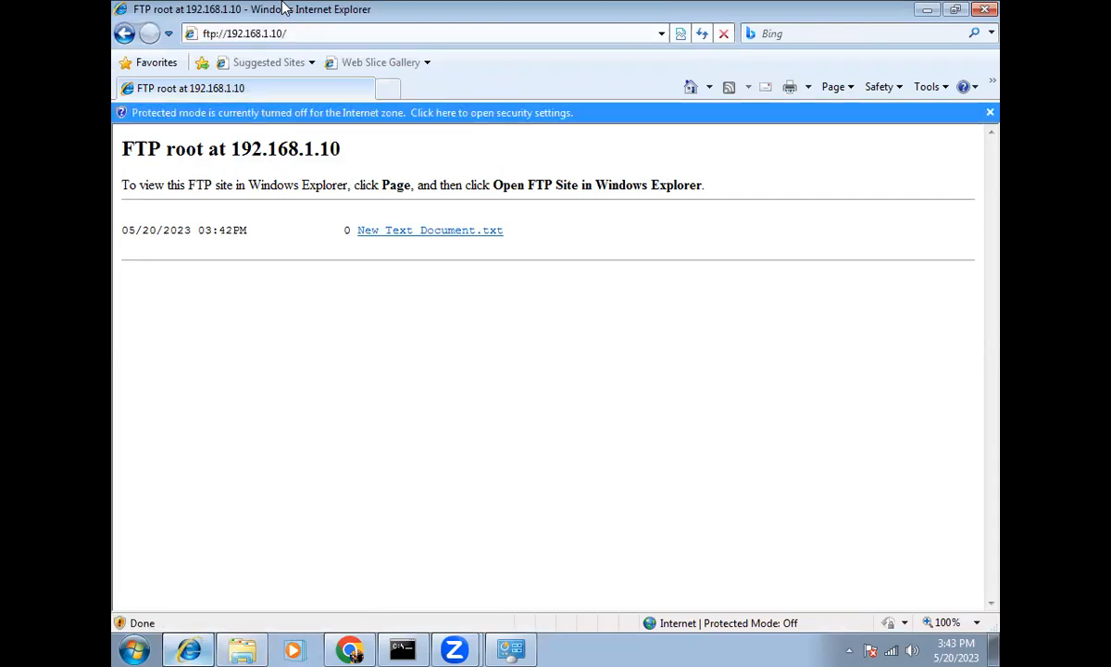
{"action": "key", "text": "alt+d"}
{"action": "key", "text": "Return"}
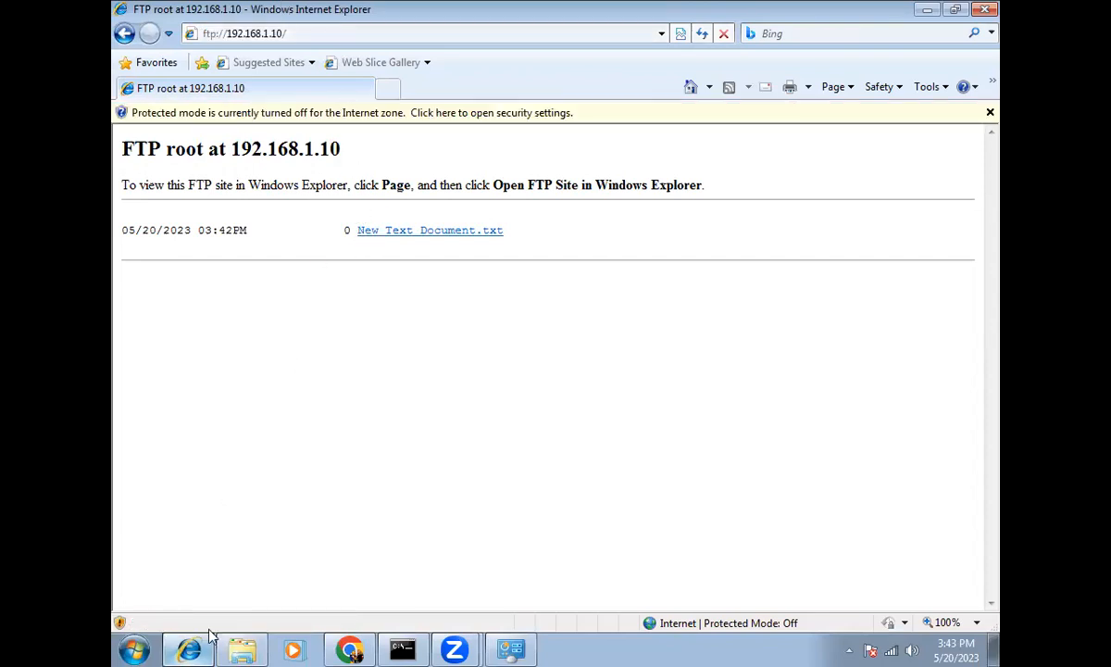
{"action": "left_click", "coordinate": [243, 648]}
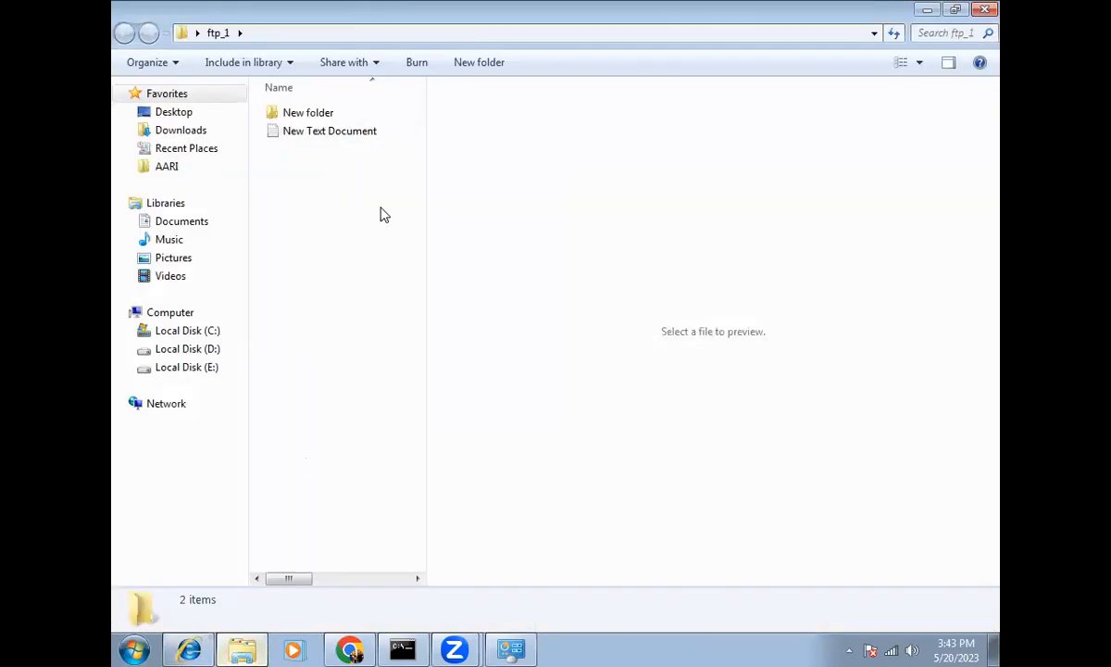
{"action": "left_click", "coordinate": [322, 115]}
{"action": "left_click", "coordinate": [322, 115]}
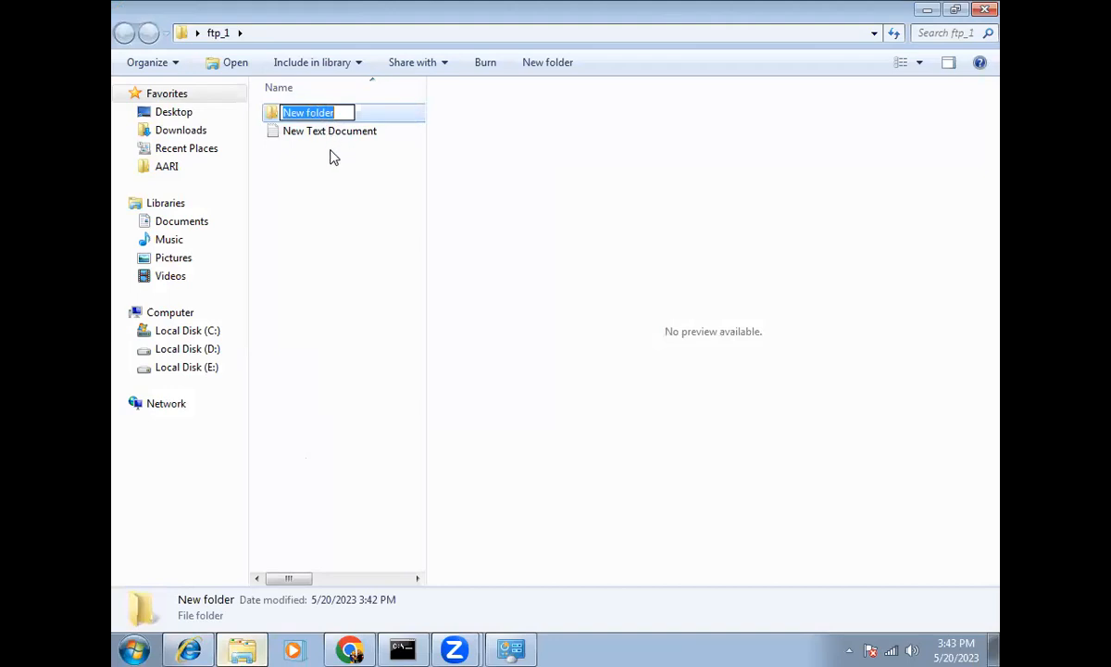
{"action": "type", "text": "FTP Folder"}
{"action": "left_click", "coordinate": [313, 127]}
Step: Add a new Excel worksheet inside FTP Folder
{"action": "double_click", "coordinate": [317, 112]}
{"action": "right_click", "coordinate": [339, 203]}
{"action": "mouse_move", "coordinate": [413, 412]}
{"action": "left_click", "coordinate": [556, 374]}
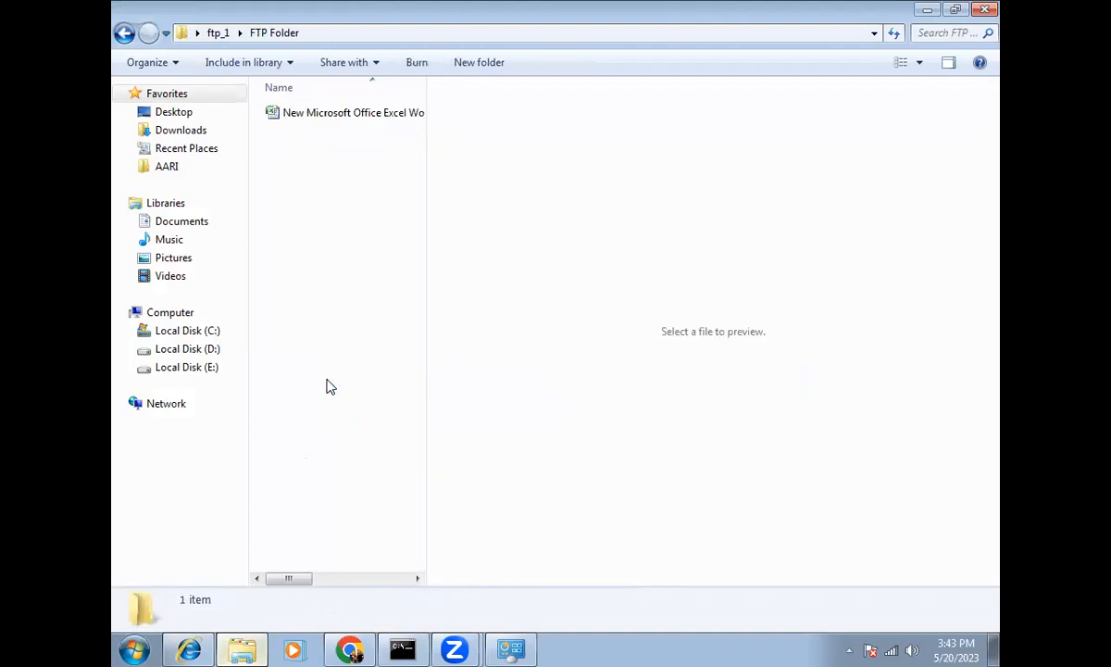
{"action": "left_click", "coordinate": [356, 33]}
{"action": "left_click", "coordinate": [308, 306]}
Step: Reload ftp://192.168.1.10/ and open FTP Folder to confirm the worksheet is there
{"action": "left_click", "coordinate": [189, 649]}
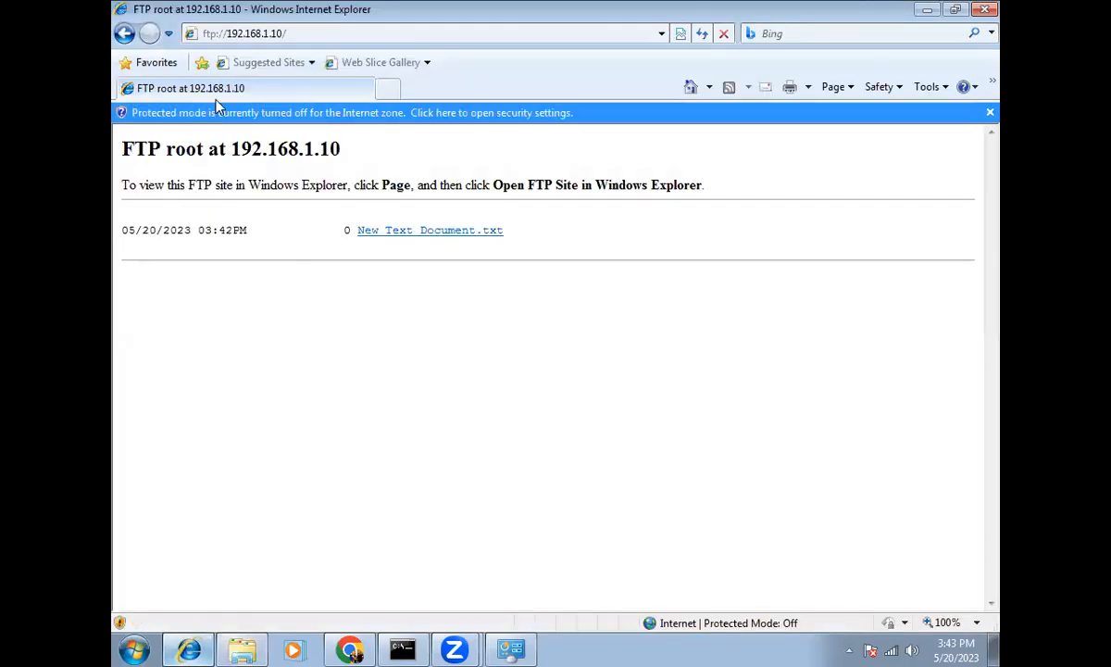
{"action": "key", "text": "alt+d"}
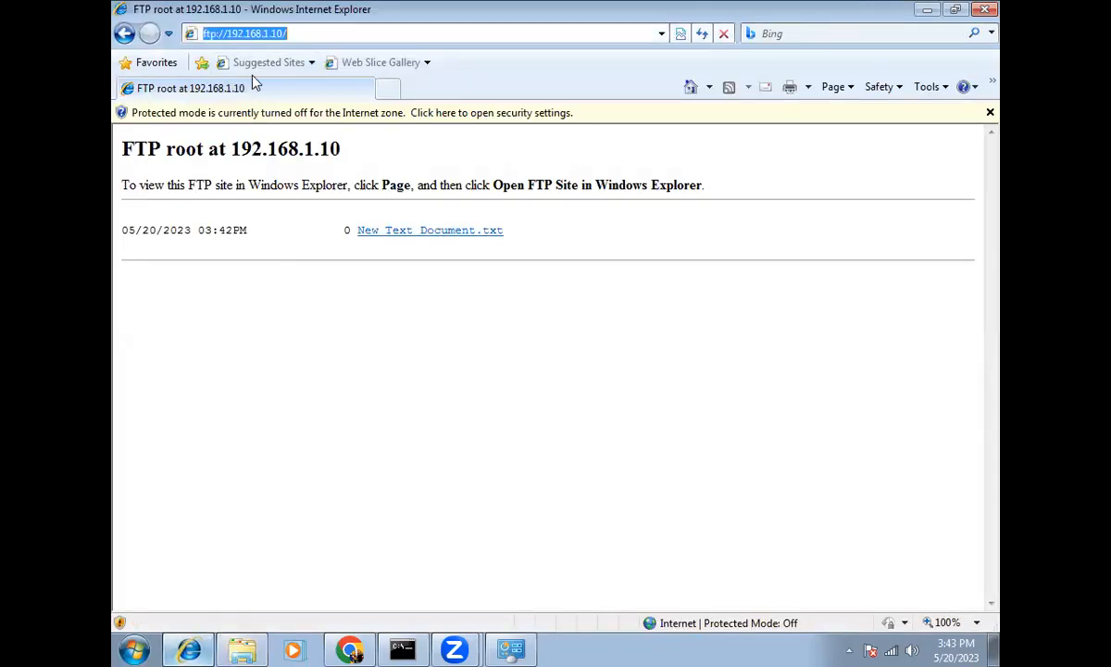
{"action": "key", "text": "Return"}
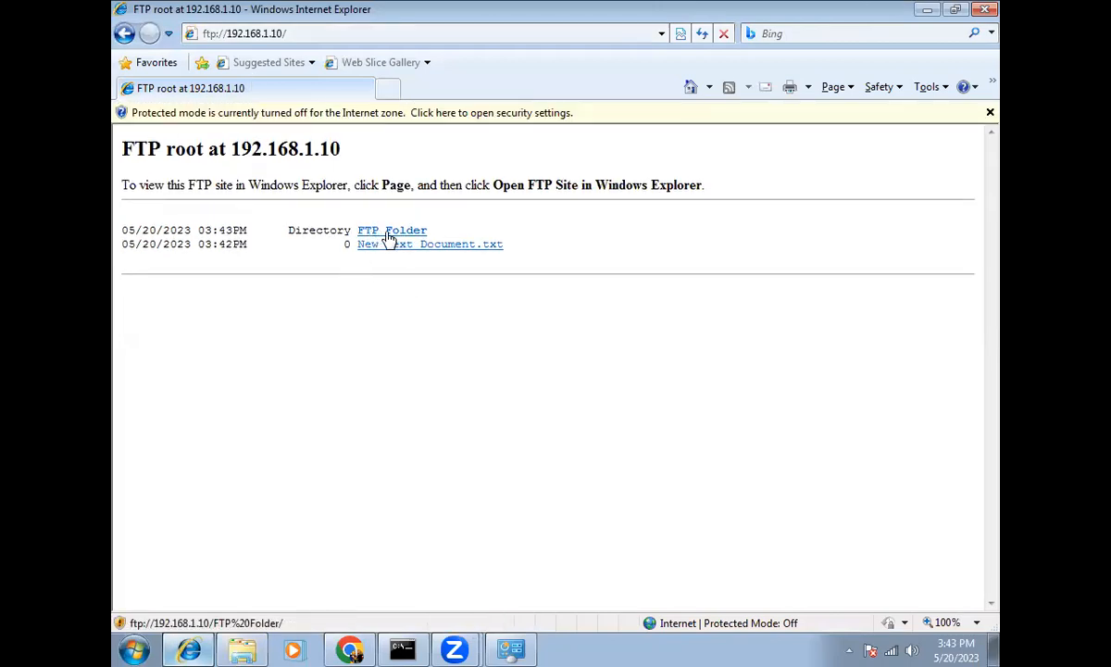
{"action": "left_click", "coordinate": [389, 231]}
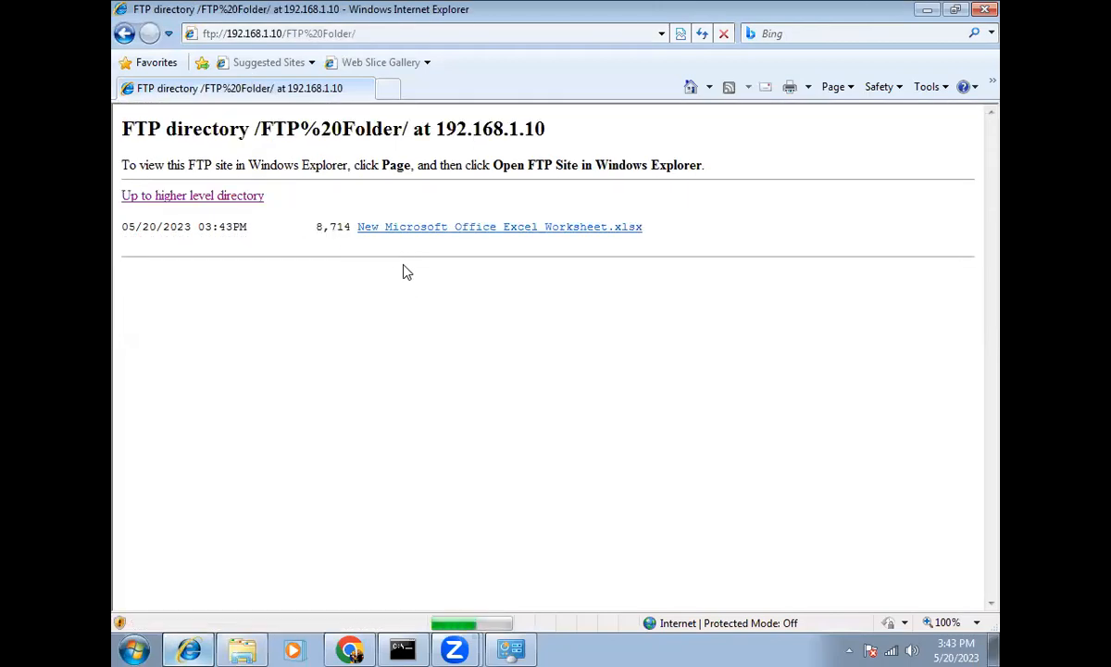
{"action": "key", "text": "BackSpace"}
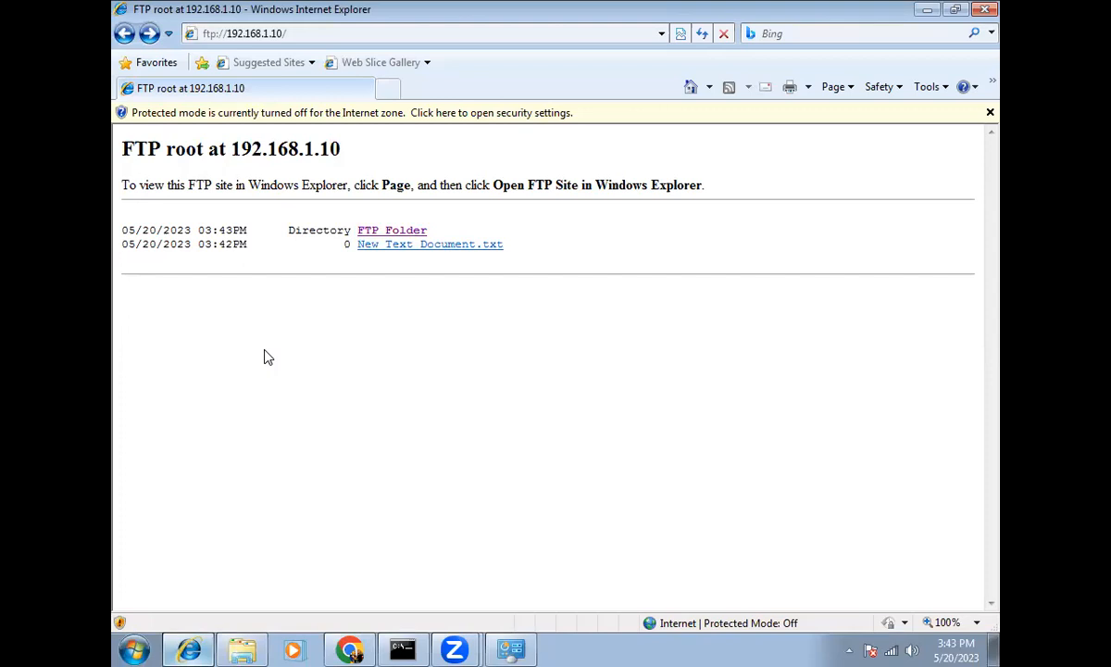
Step: Log back into the Control Room with the account password and dismiss the save-password and upgrade prompts
{"action": "left_click", "coordinate": [350, 649]}
{"action": "left_click", "coordinate": [483, 497]}
{"action": "type", "text": "*"}
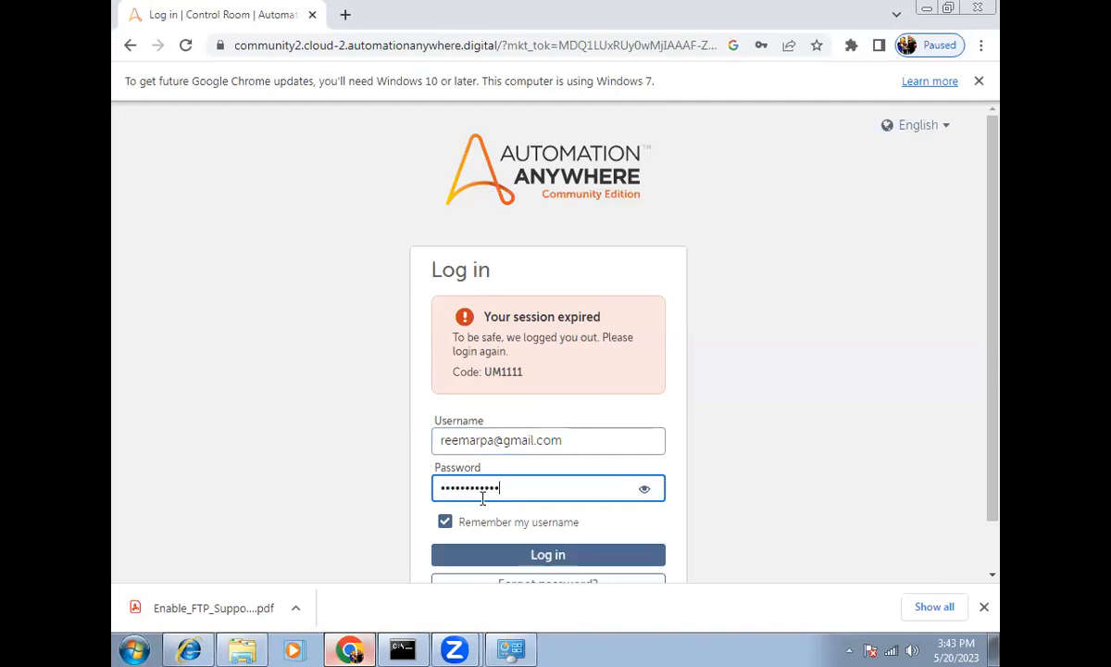
{"action": "key", "text": "Return"}
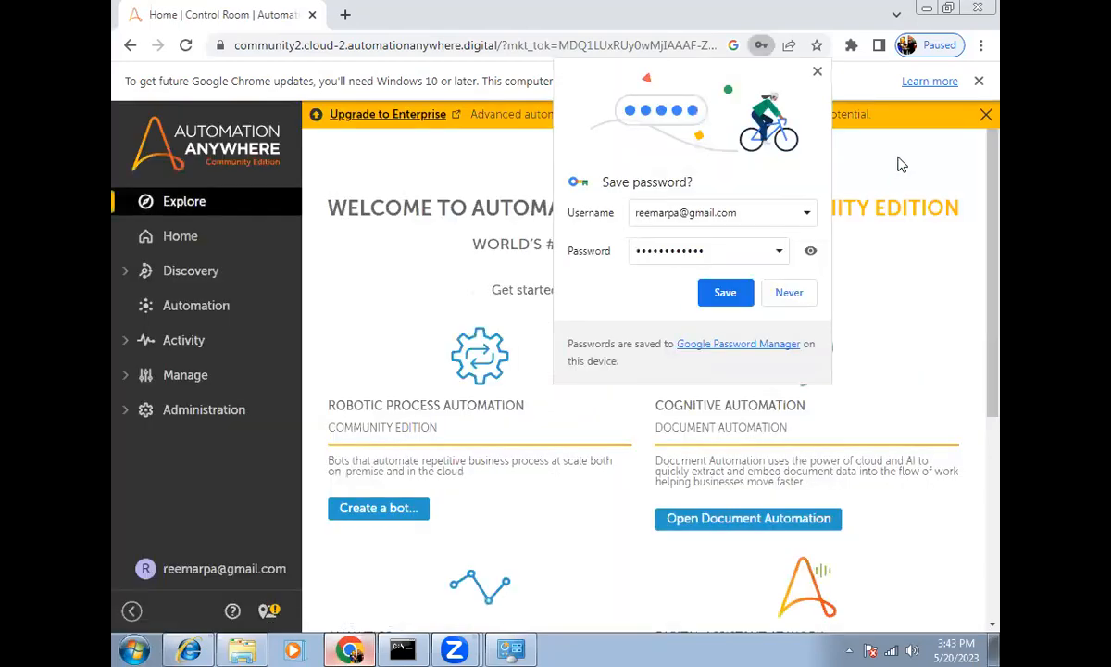
{"action": "left_click", "coordinate": [817, 71]}
{"action": "left_click", "coordinate": [986, 114]}
Step: Create a subfolder named FTPServer under Bots on the Automation page
{"action": "left_click", "coordinate": [977, 83]}
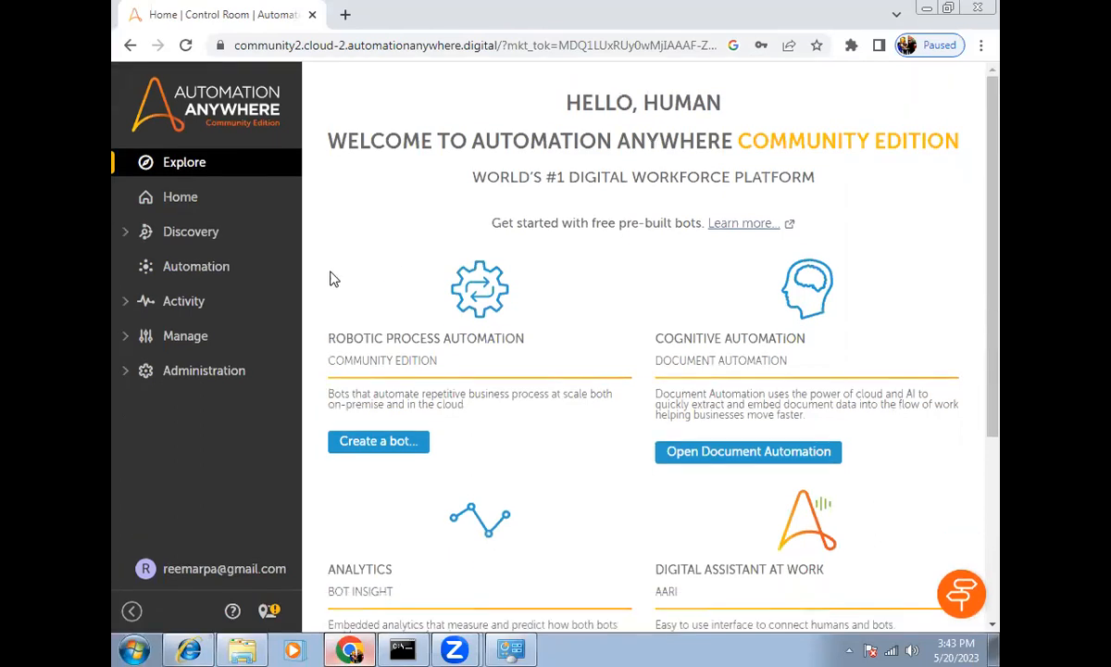
{"action": "left_click", "coordinate": [209, 268]}
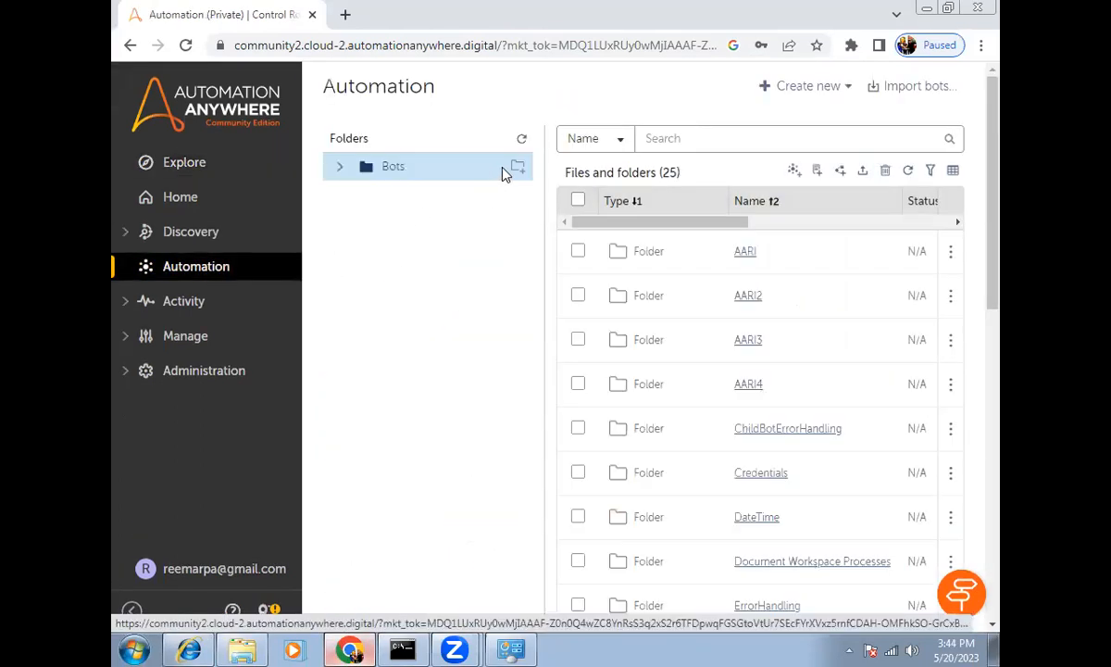
{"action": "left_click", "coordinate": [522, 180]}
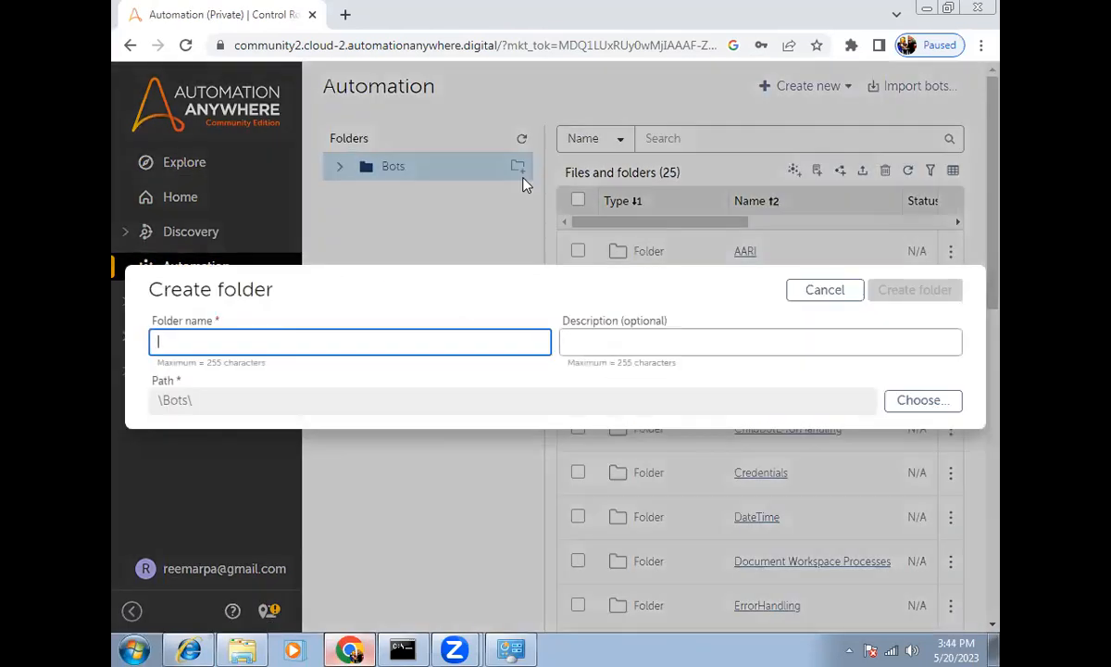
{"action": "type", "text": "FTPServer"}
{"action": "key", "text": "Return"}
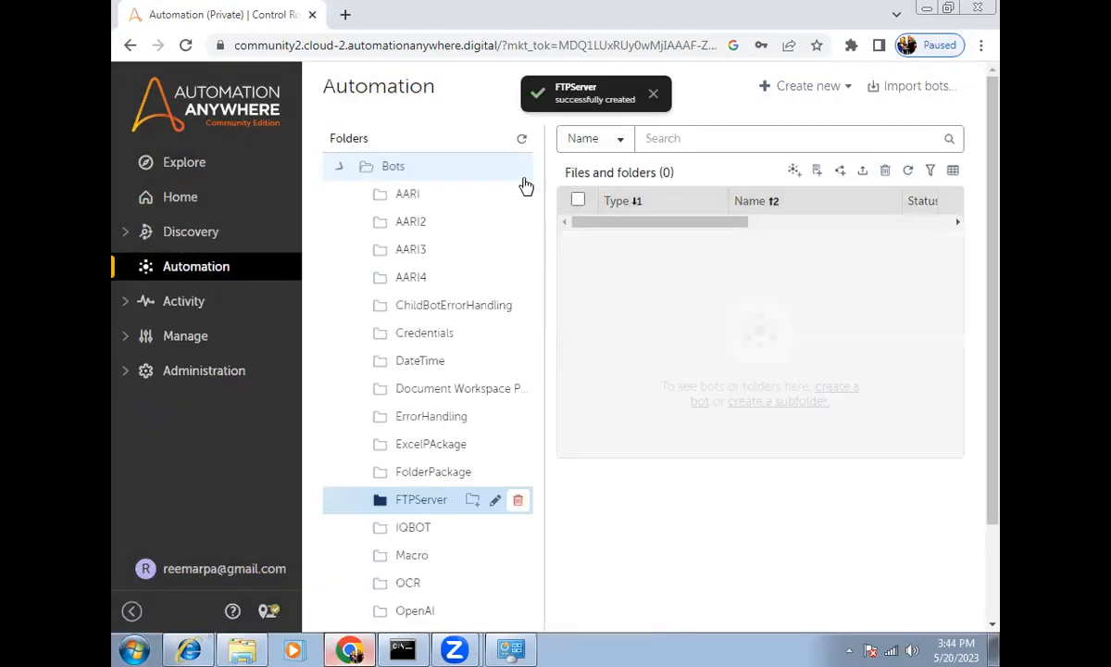
Step: Create the task bot FTP BOT and search its actions for FTP
{"action": "left_click", "coordinate": [794, 171]}
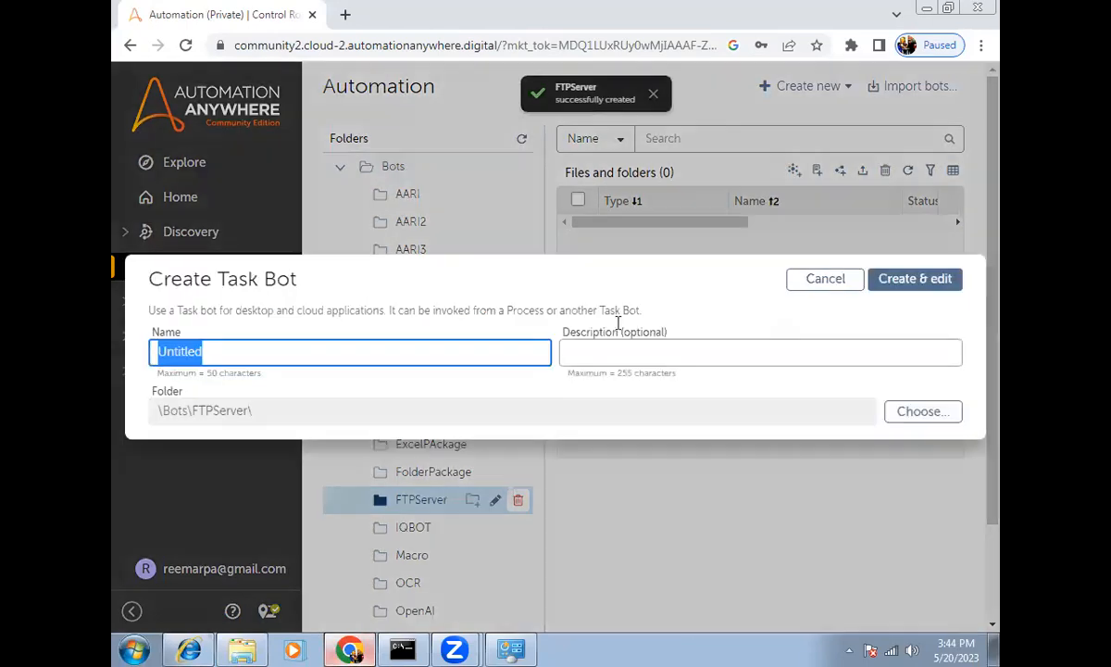
{"action": "type", "text": "FTP "}
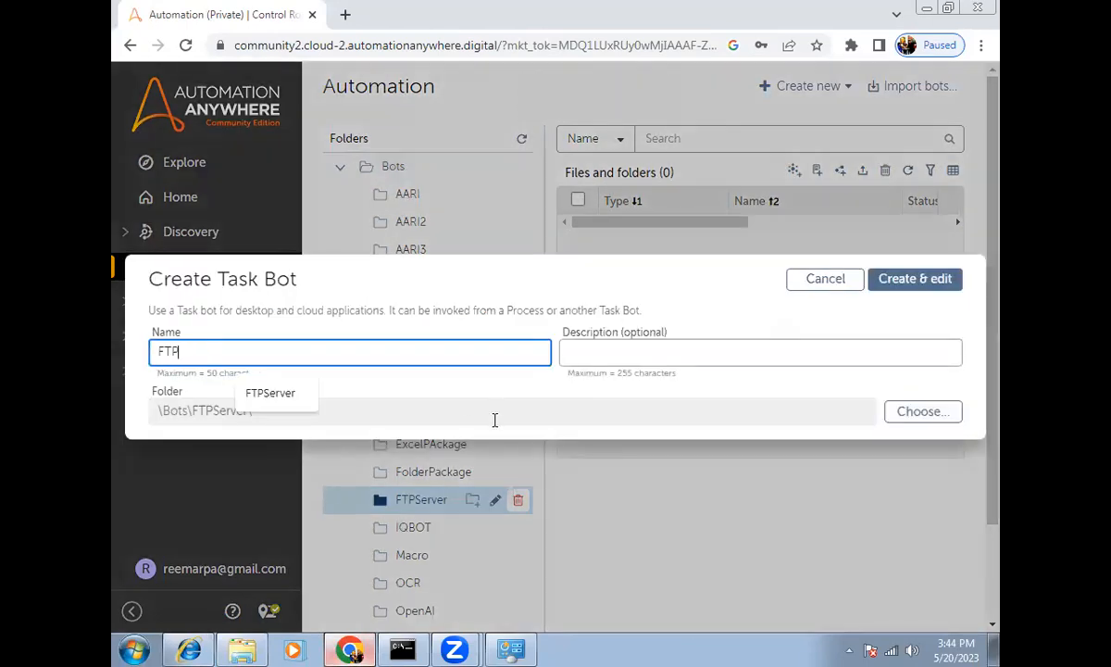
{"action": "type", "text": "BOT"}
{"action": "key", "text": "Return"}
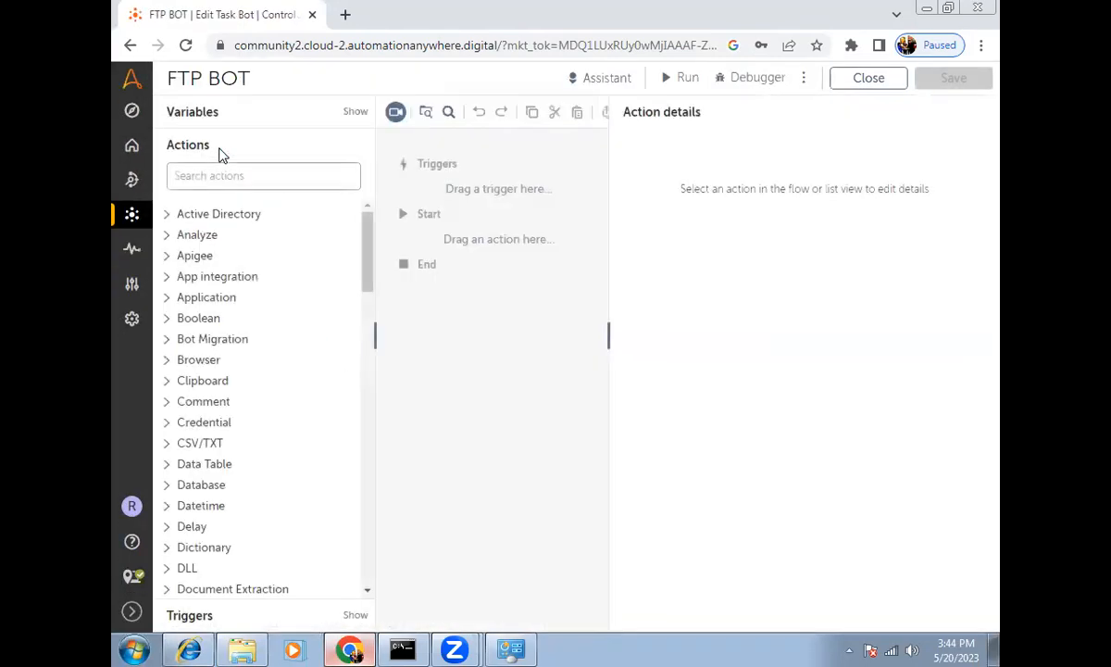
{"action": "left_click", "coordinate": [227, 178]}
{"action": "type", "text": "FTP"}
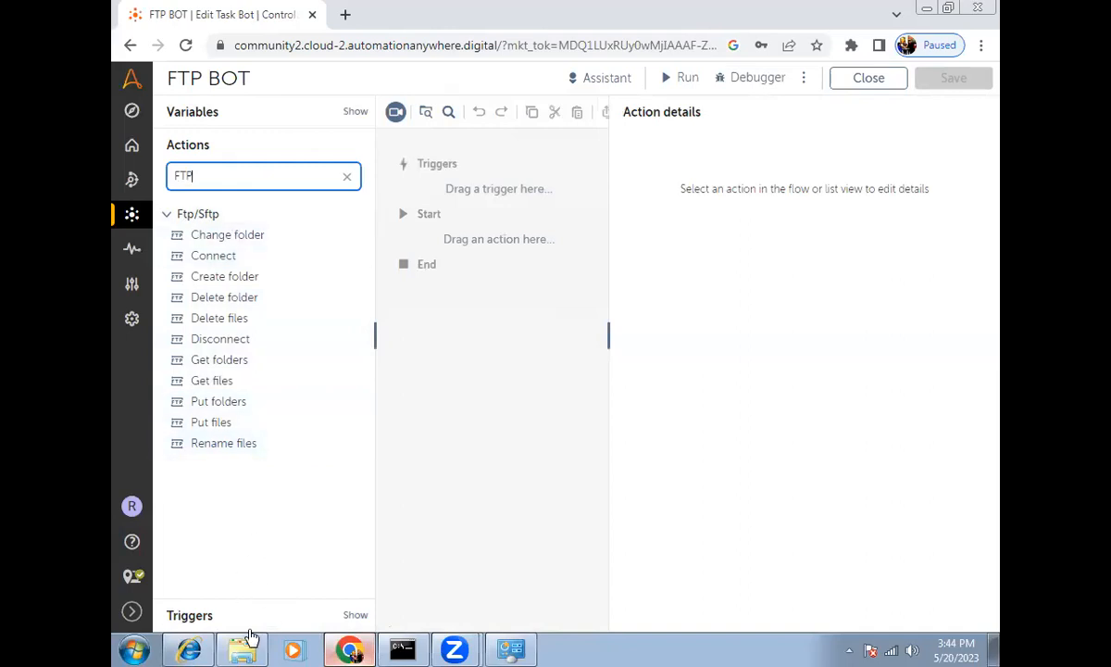
{"action": "left_click", "coordinate": [189, 649]}
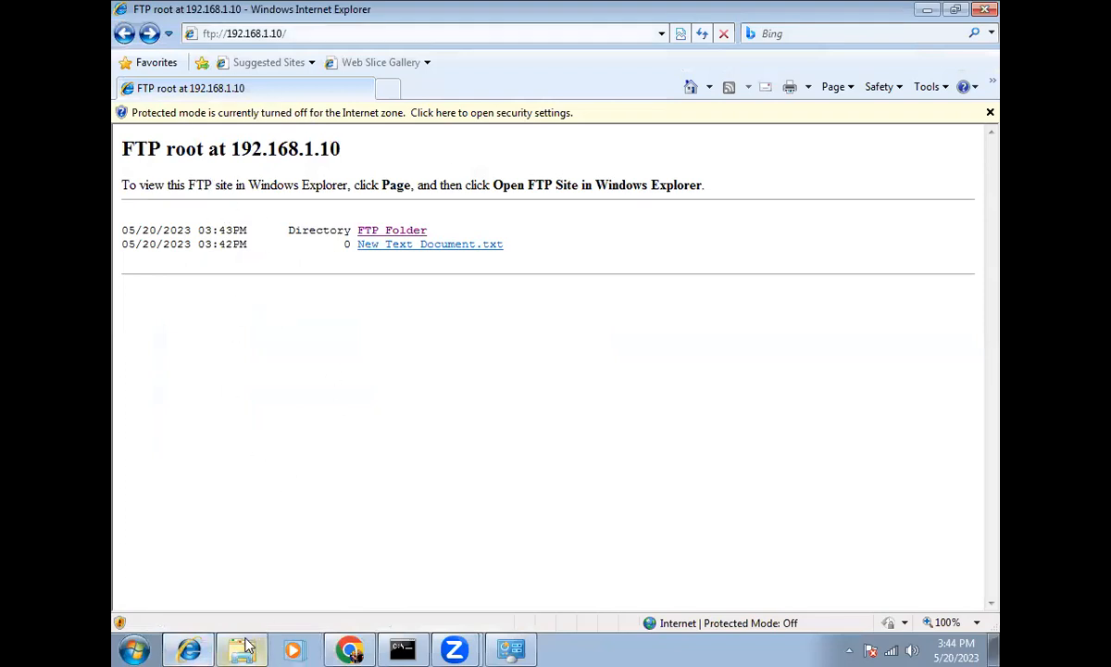
Step: Open the FTP Local folder and delete New Text Document
{"action": "key", "text": "super+d"}
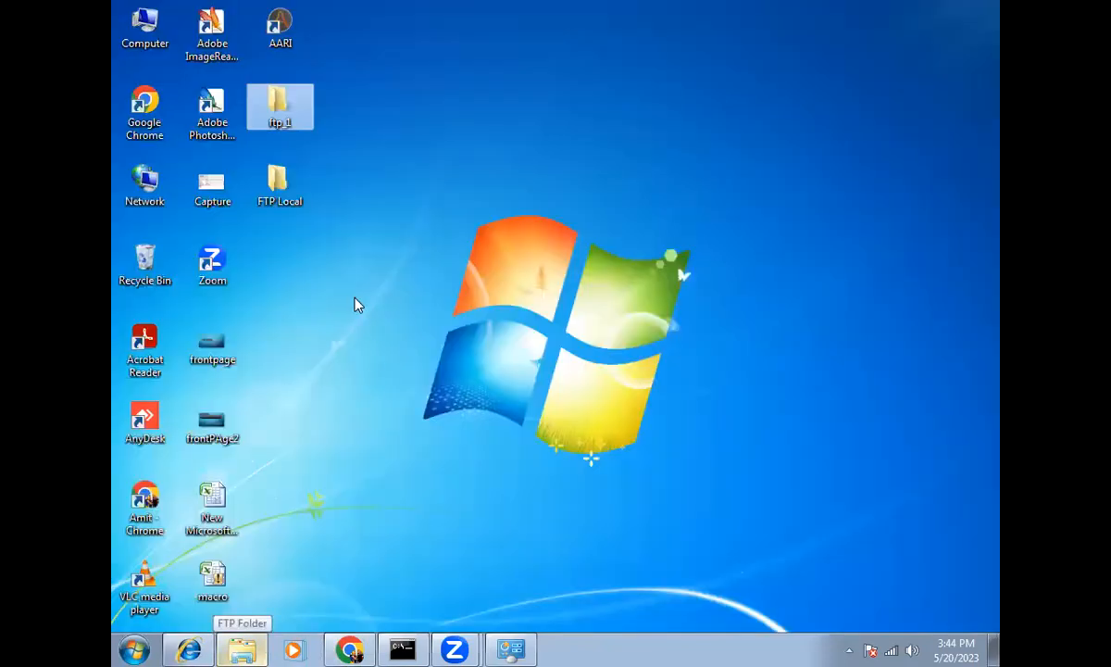
{"action": "double_click", "coordinate": [298, 194]}
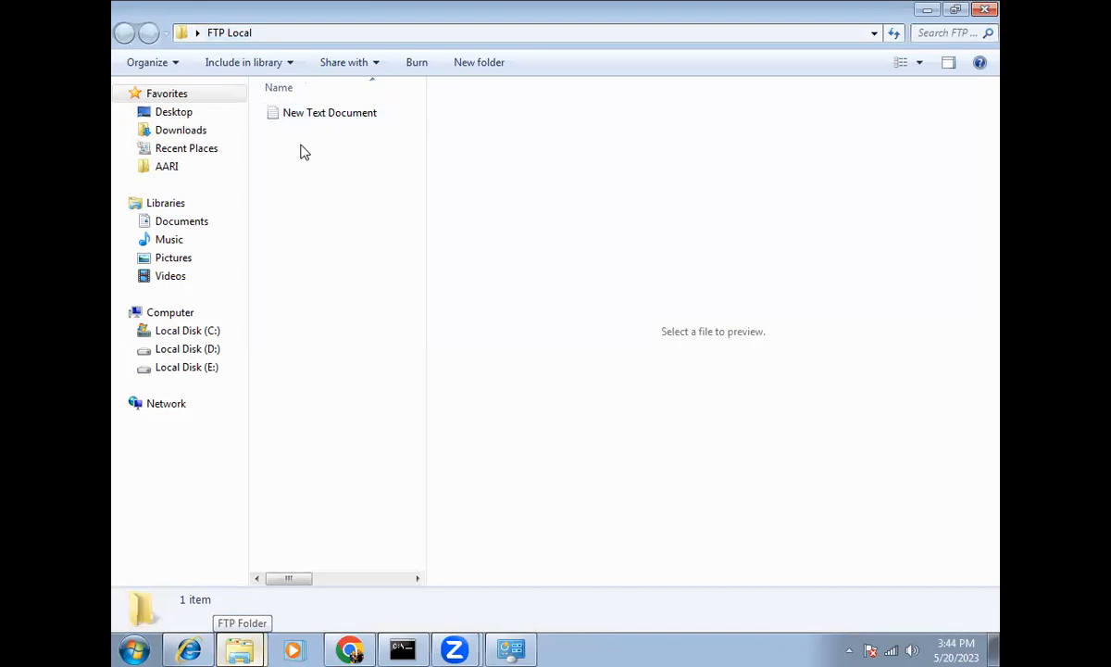
{"action": "left_click", "coordinate": [290, 111]}
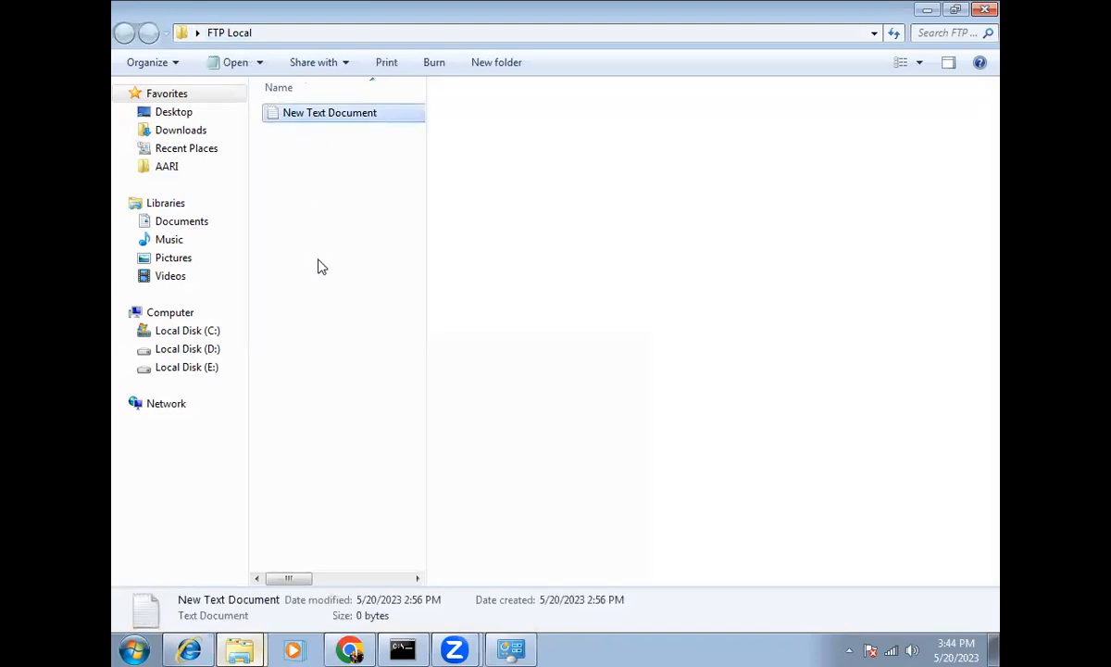
{"action": "key", "text": "Delete"}
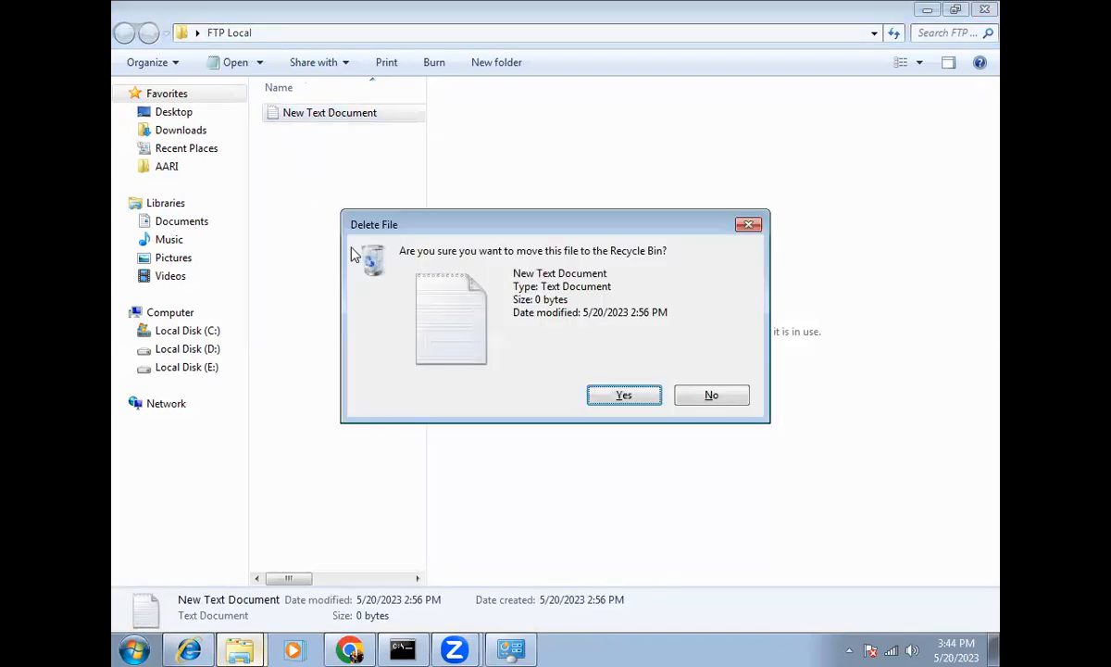
{"action": "key", "text": "Return"}
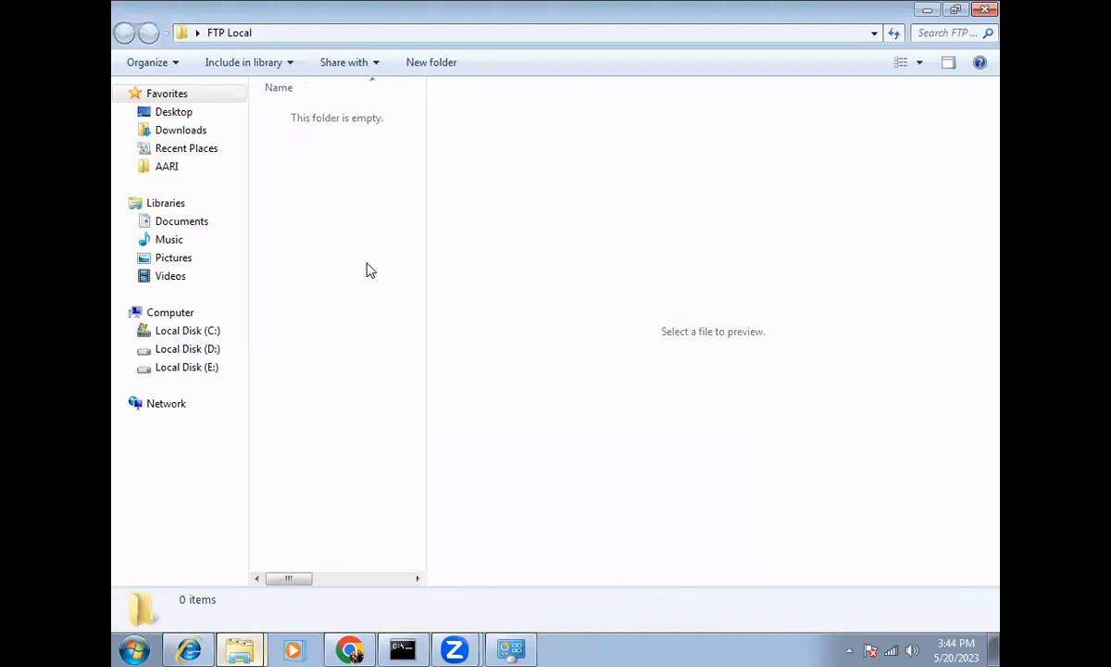
Step: Create a text file named config in FTP Local, then return to the FTP BOT editor
{"action": "right_click", "coordinate": [348, 248]}
{"action": "mouse_move", "coordinate": [430, 457]}
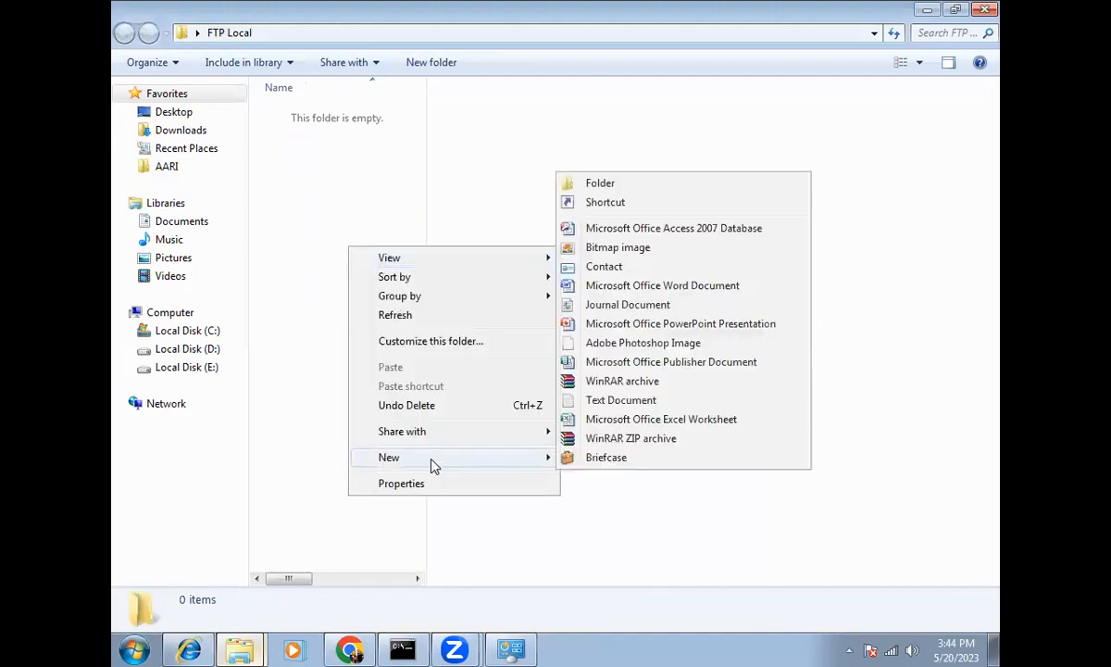
{"action": "left_click", "coordinate": [639, 401]}
{"action": "type", "text": "config"}
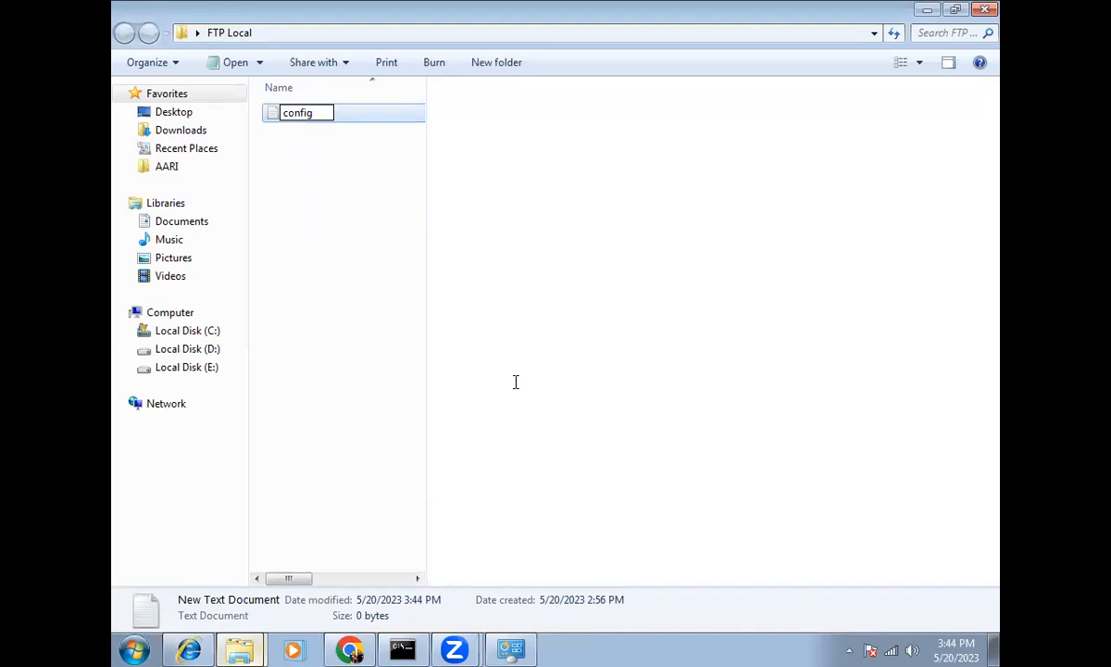
{"action": "left_click", "coordinate": [363, 276]}
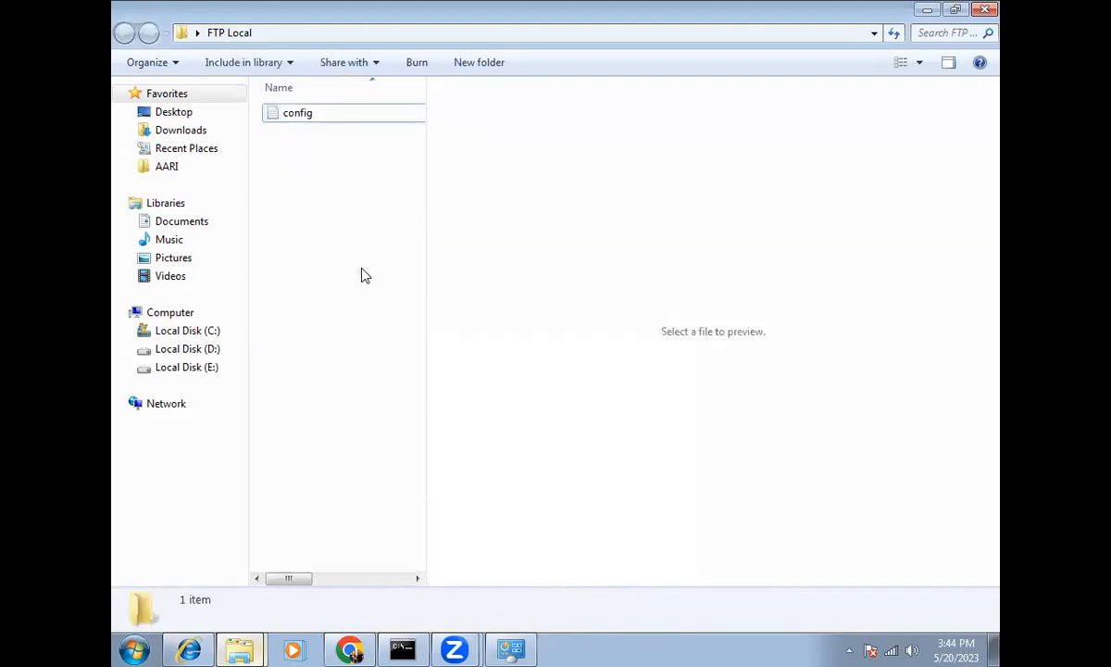
{"action": "left_click", "coordinate": [291, 116]}
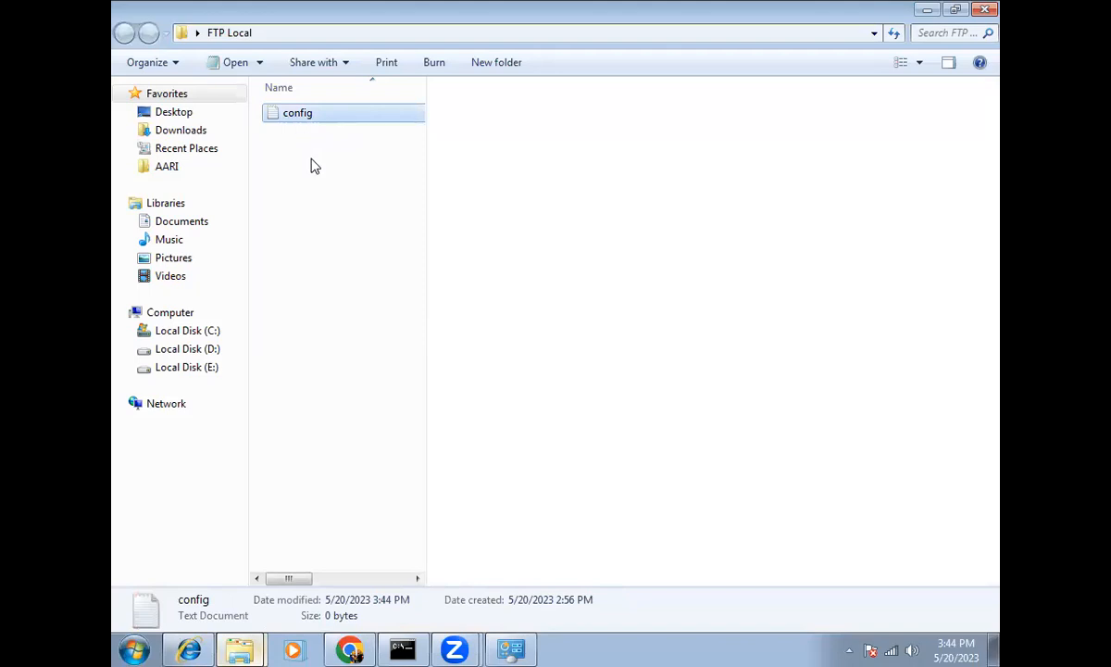
{"action": "left_click", "coordinate": [192, 648]}
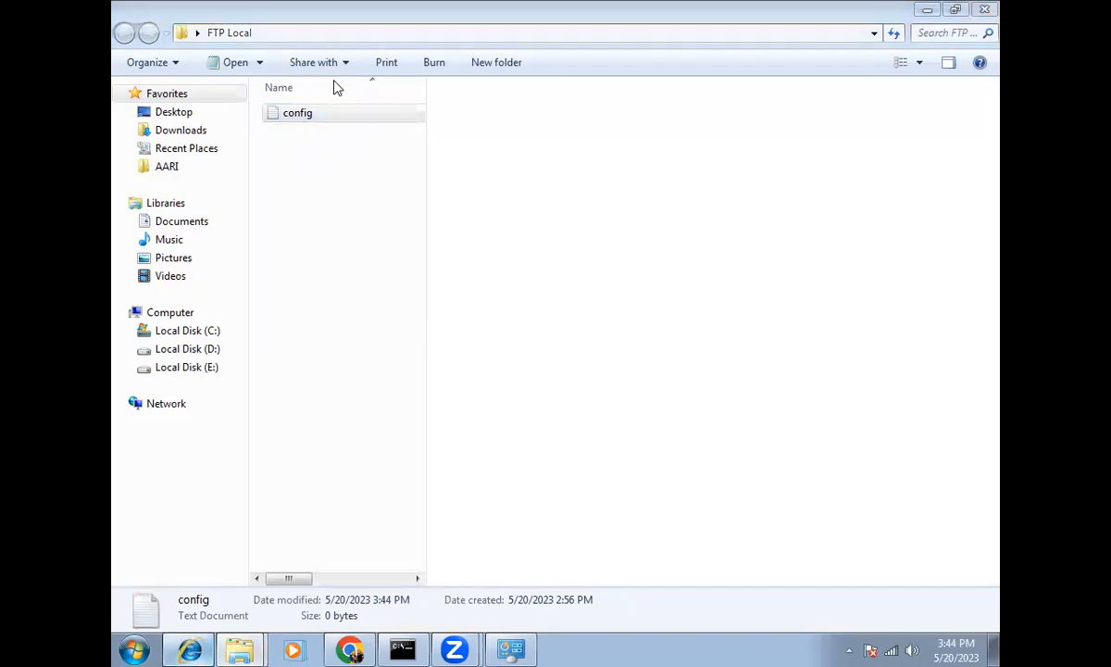
{"action": "left_click", "coordinate": [182, 648]}
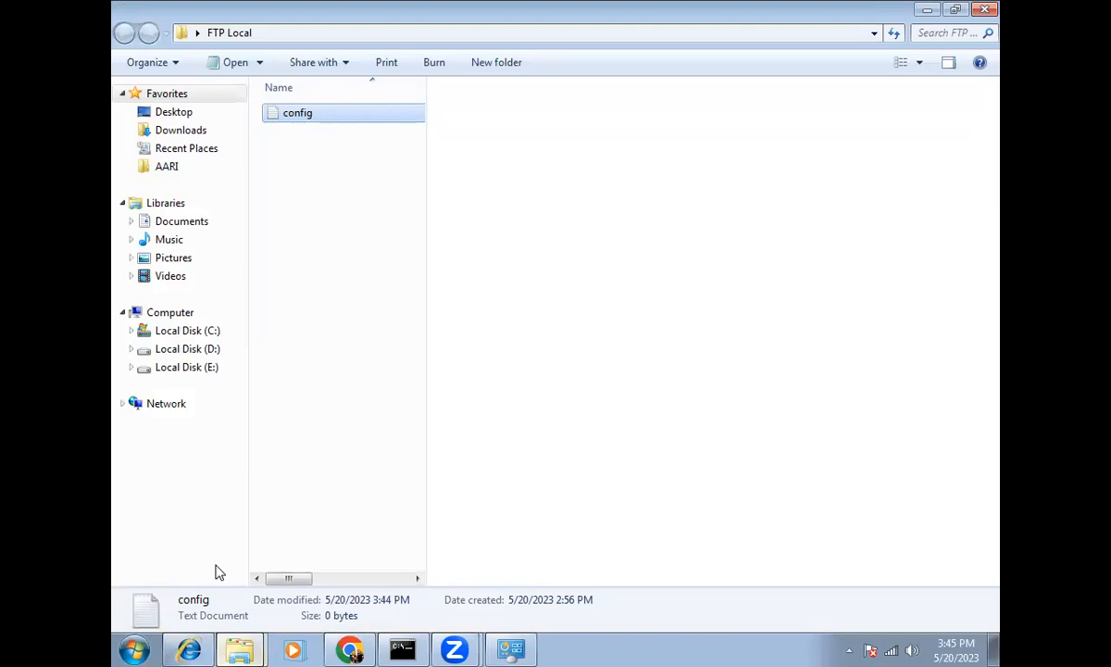
{"action": "left_click", "coordinate": [350, 648]}
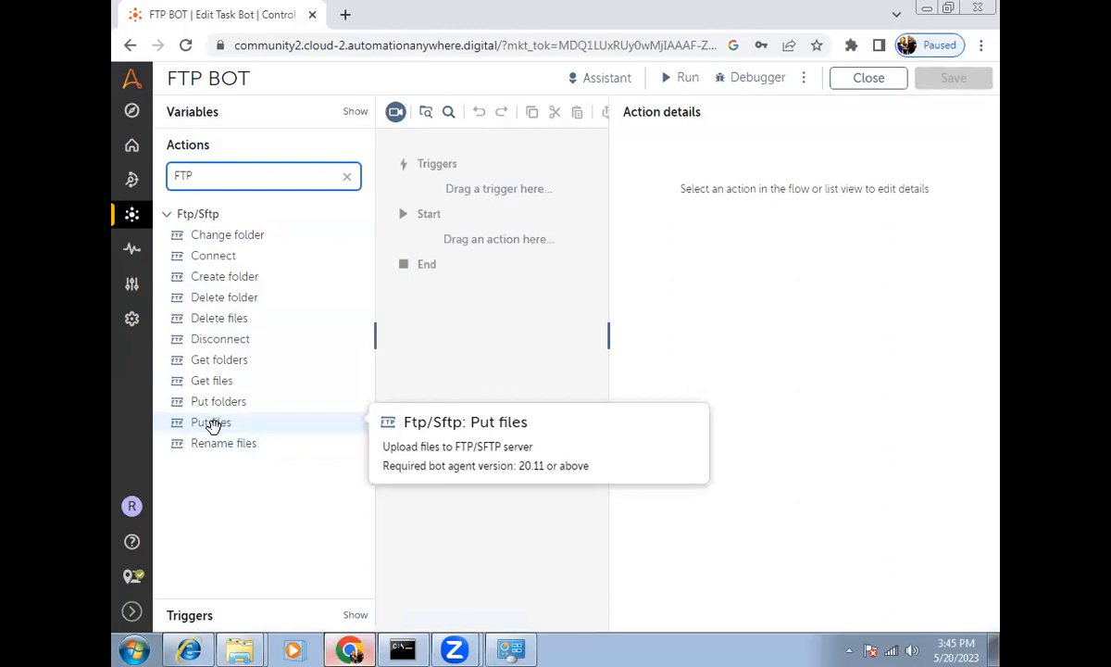
Step: Add an Ftp/Sftp: Connect action with session FtpSession, server 192.168.1.10 and port 21
{"action": "mouse_move", "coordinate": [131, 284]}
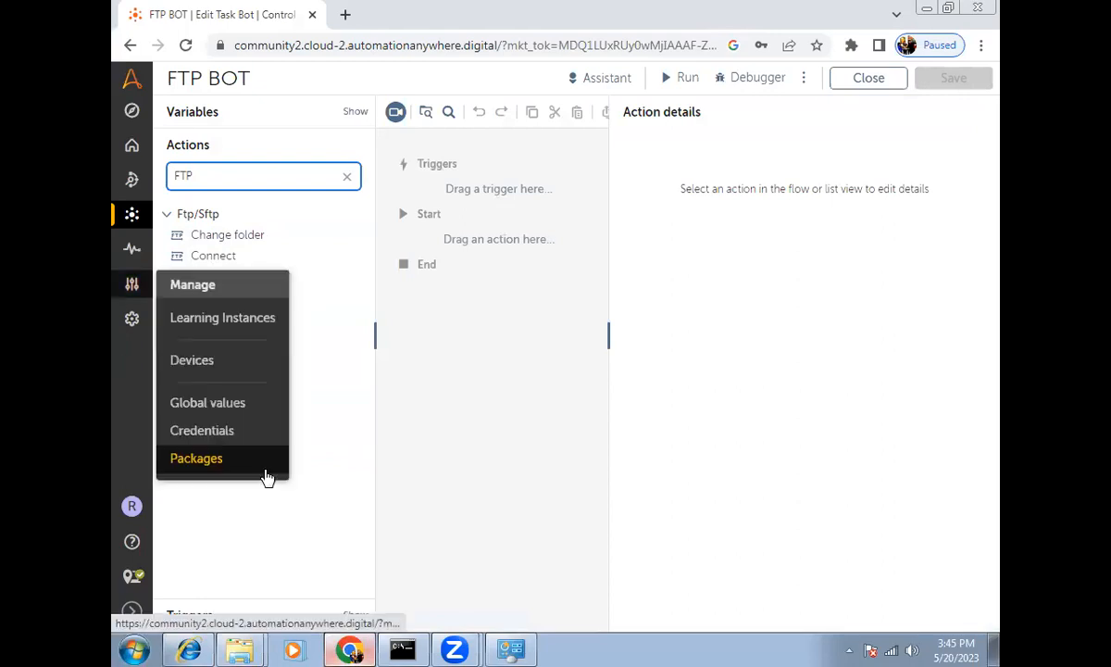
{"action": "left_click_drag", "start_coordinate": [223, 256], "coordinate": [448, 240]}
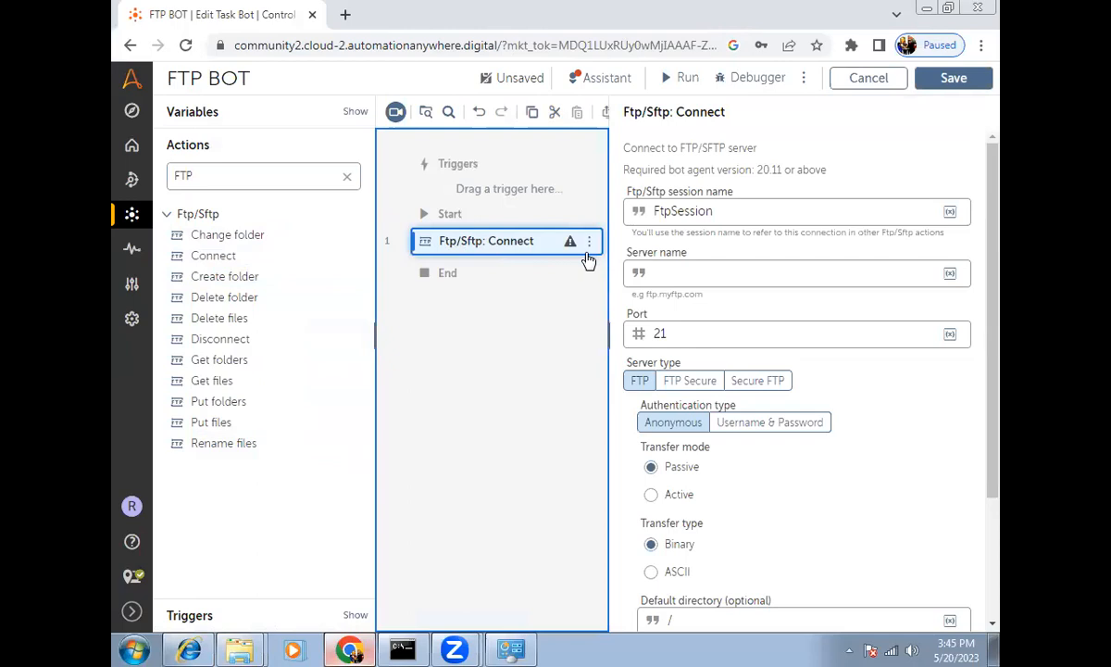
{"action": "left_click", "coordinate": [659, 281]}
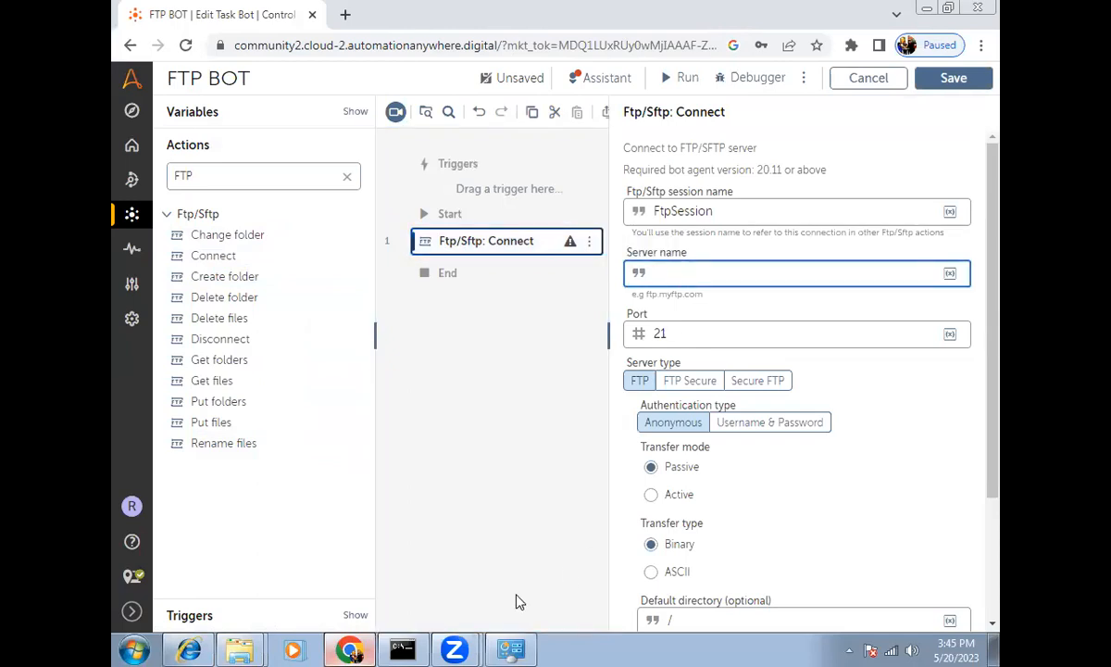
{"action": "left_click", "coordinate": [402, 649]}
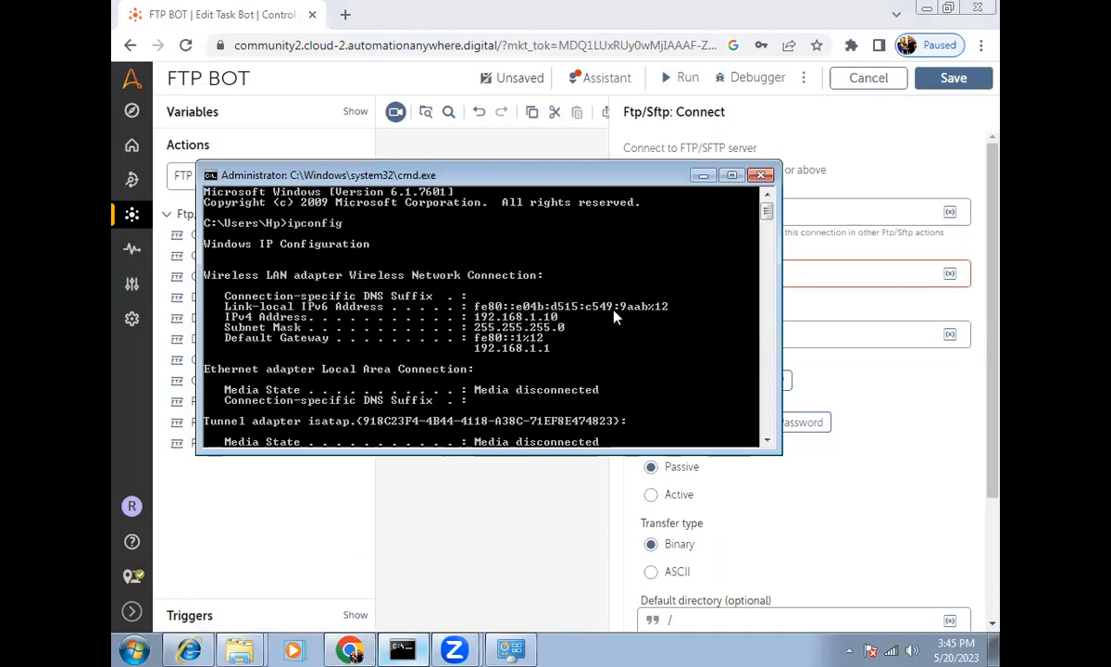
{"action": "left_click", "coordinate": [830, 270]}
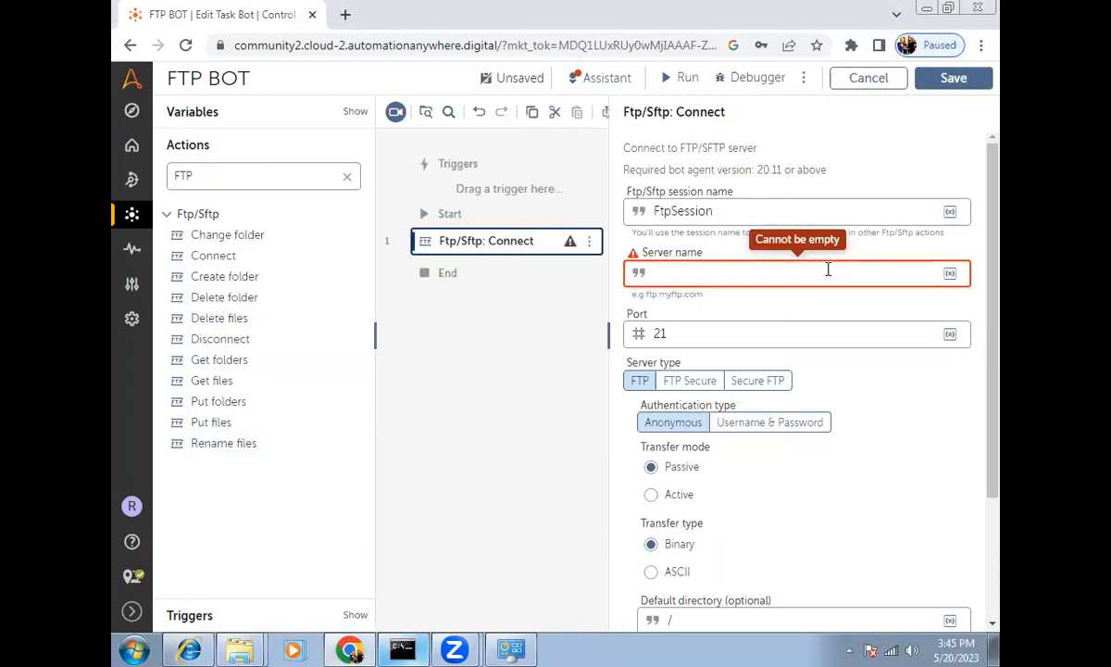
{"action": "type", "text": "192.168.1.10"}
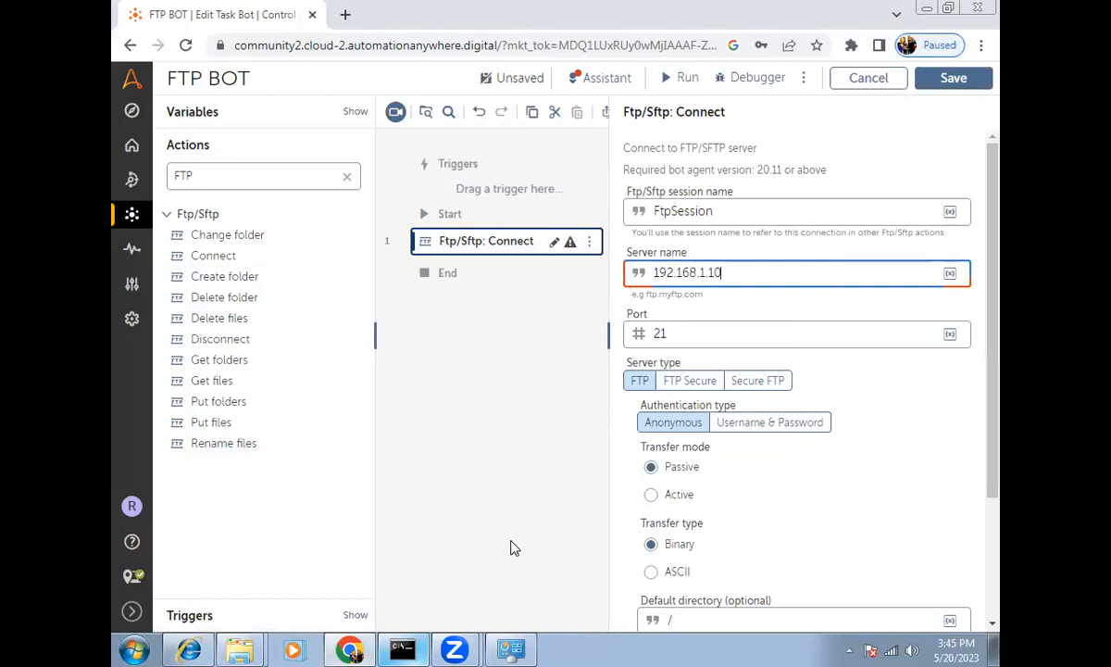
{"action": "left_click", "coordinate": [403, 648]}
{"action": "left_click_drag", "start_coordinate": [468, 177], "coordinate": [514, 348]}
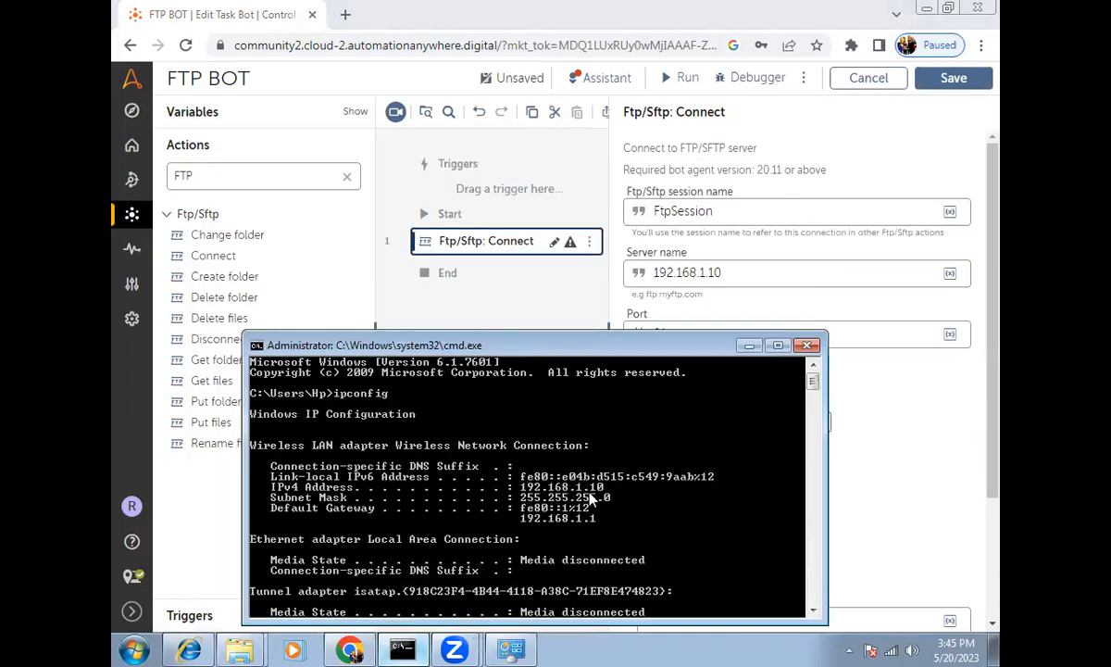
{"action": "left_click", "coordinate": [912, 485]}
{"action": "left_click", "coordinate": [705, 337]}
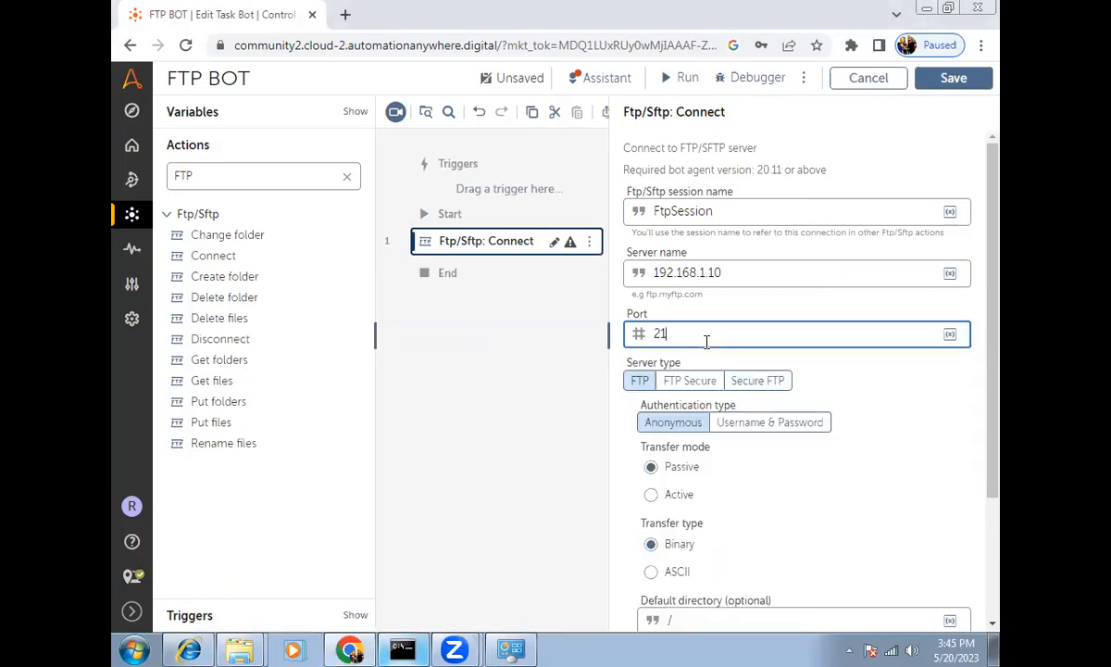
Step: Set the Connect step's authentication to Username & Password
{"action": "scroll", "coordinate": [708, 342], "scroll_direction": "down", "scroll_amount": 3}
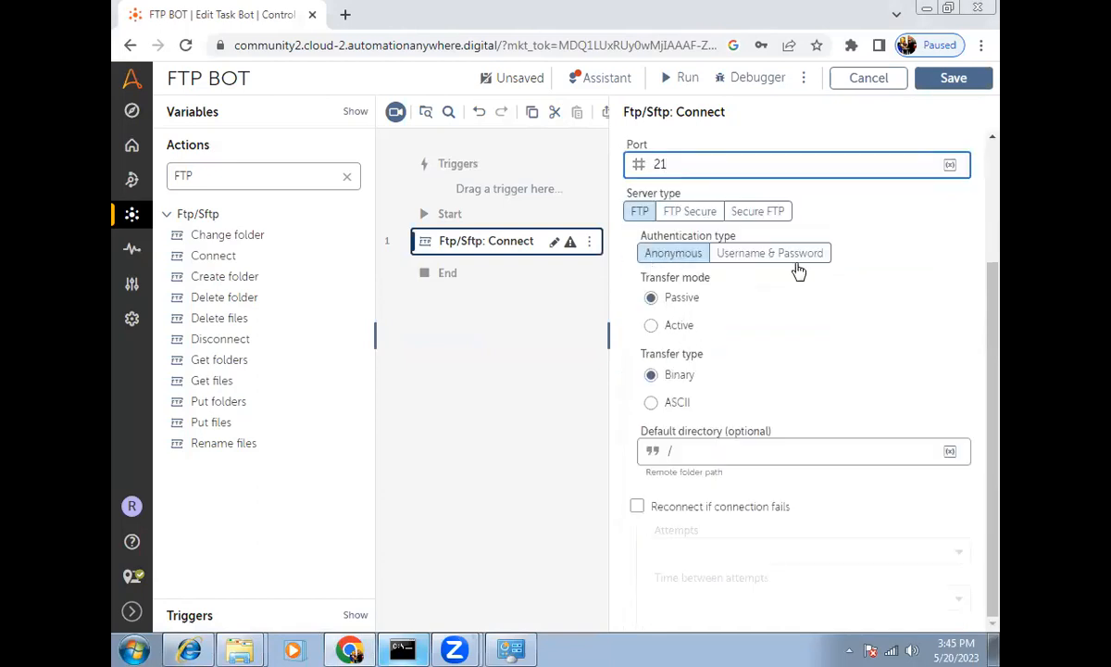
{"action": "left_click", "coordinate": [744, 263]}
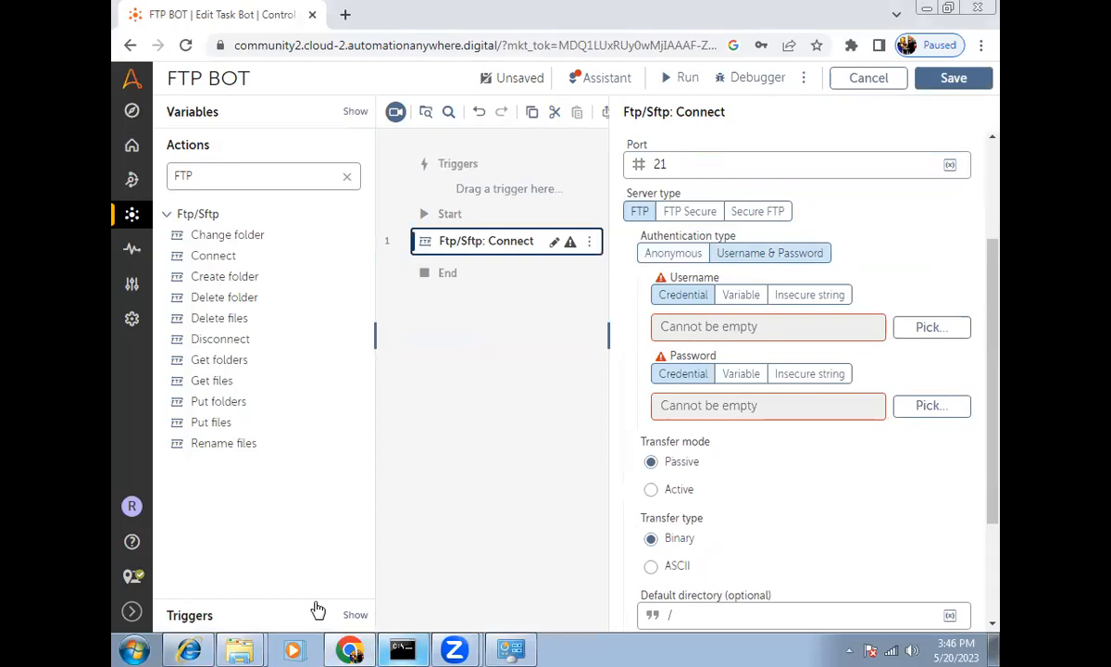
{"action": "left_click", "coordinate": [189, 650]}
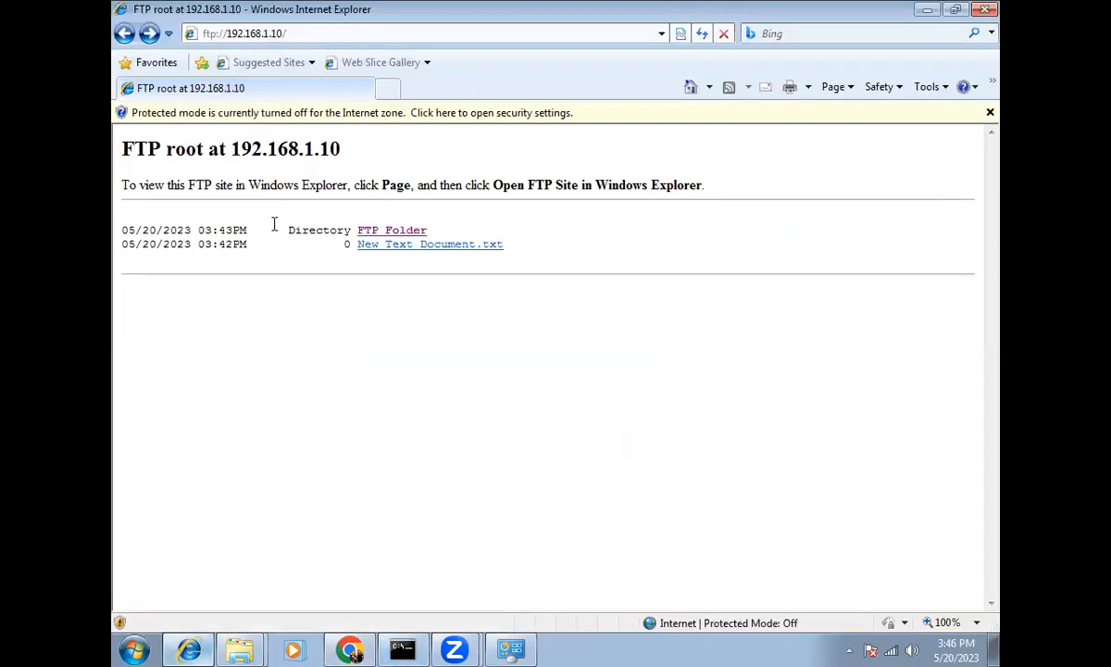
{"action": "left_click", "coordinate": [189, 649]}
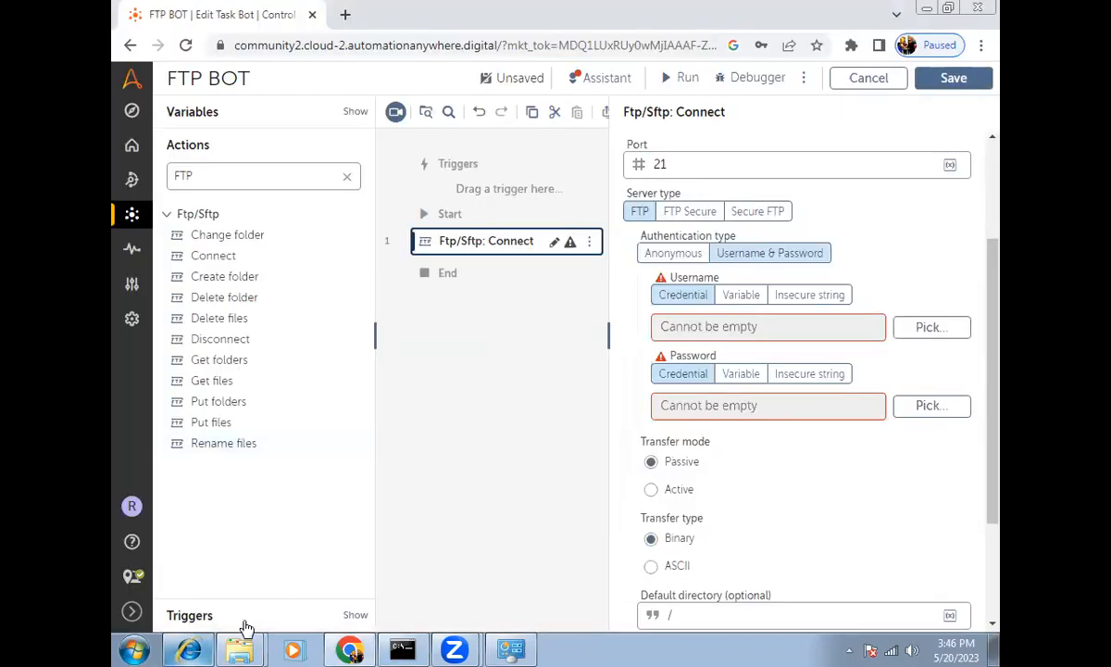
{"action": "mouse_move", "coordinate": [194, 647]}
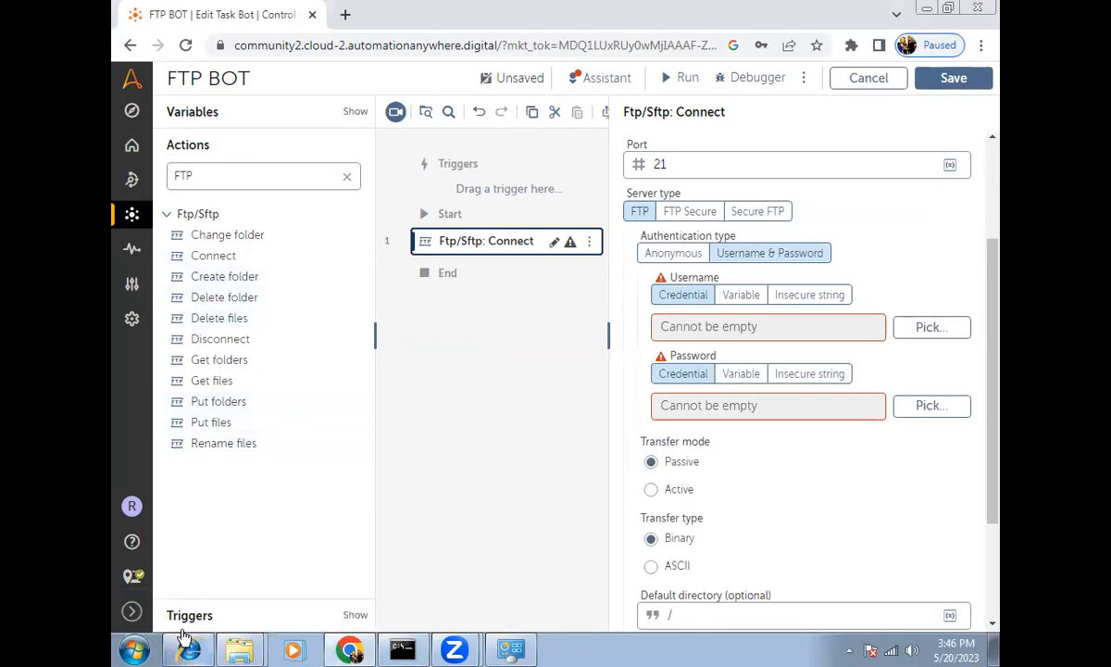
{"action": "left_click", "coordinate": [189, 649]}
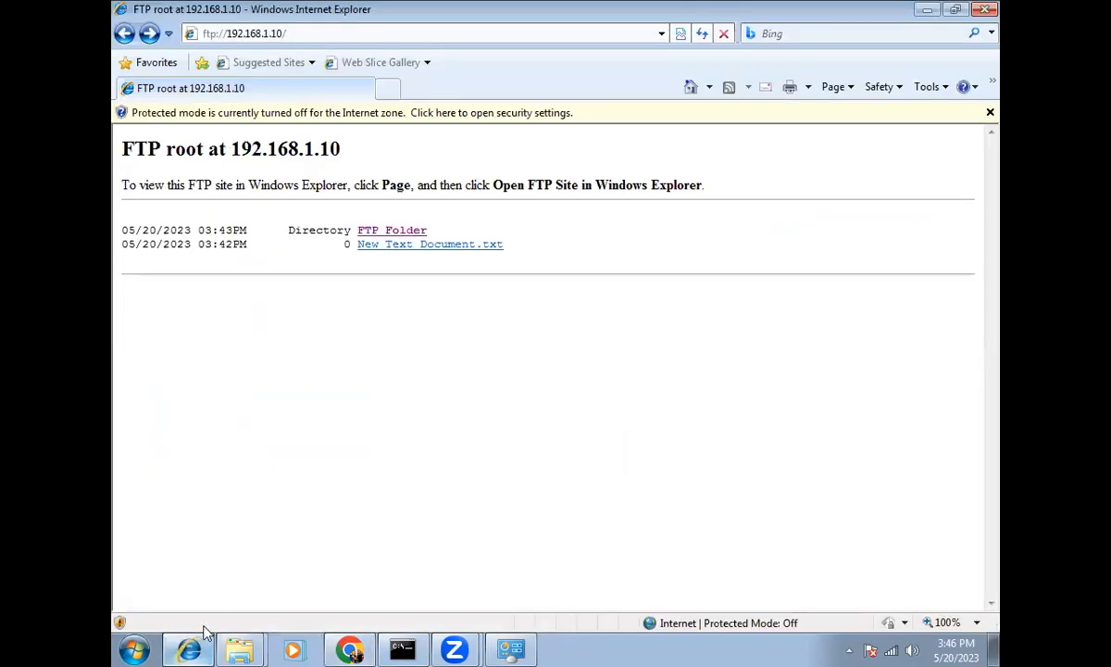
{"action": "left_click", "coordinate": [189, 649]}
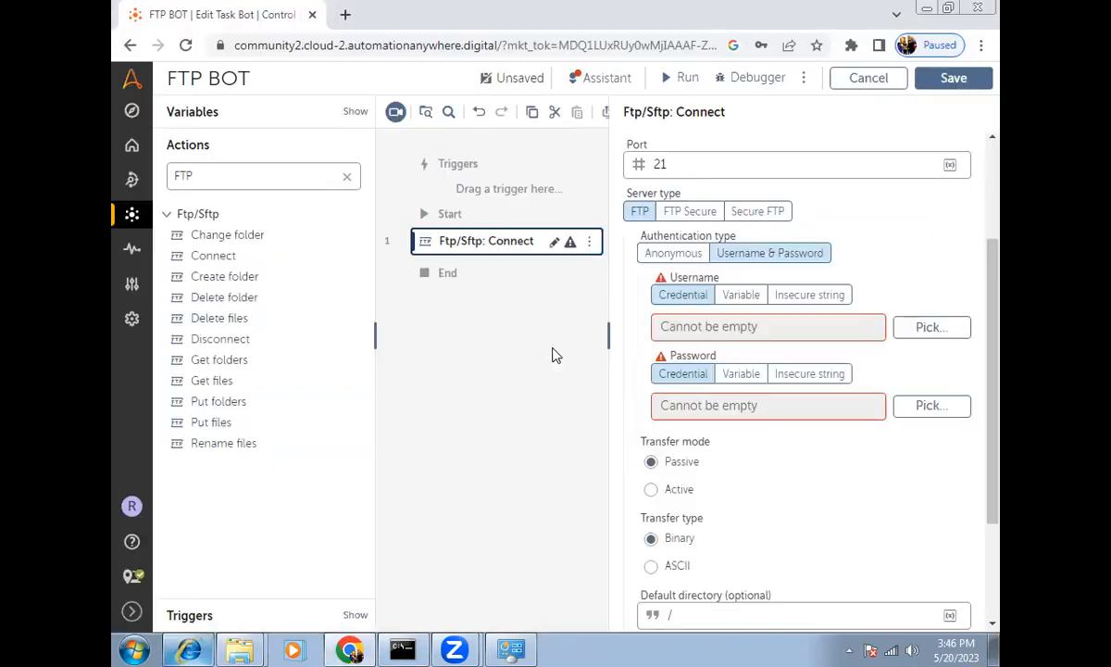
Step: Enter the FTP user name and password, both as insecure strings
{"action": "left_click", "coordinate": [815, 297]}
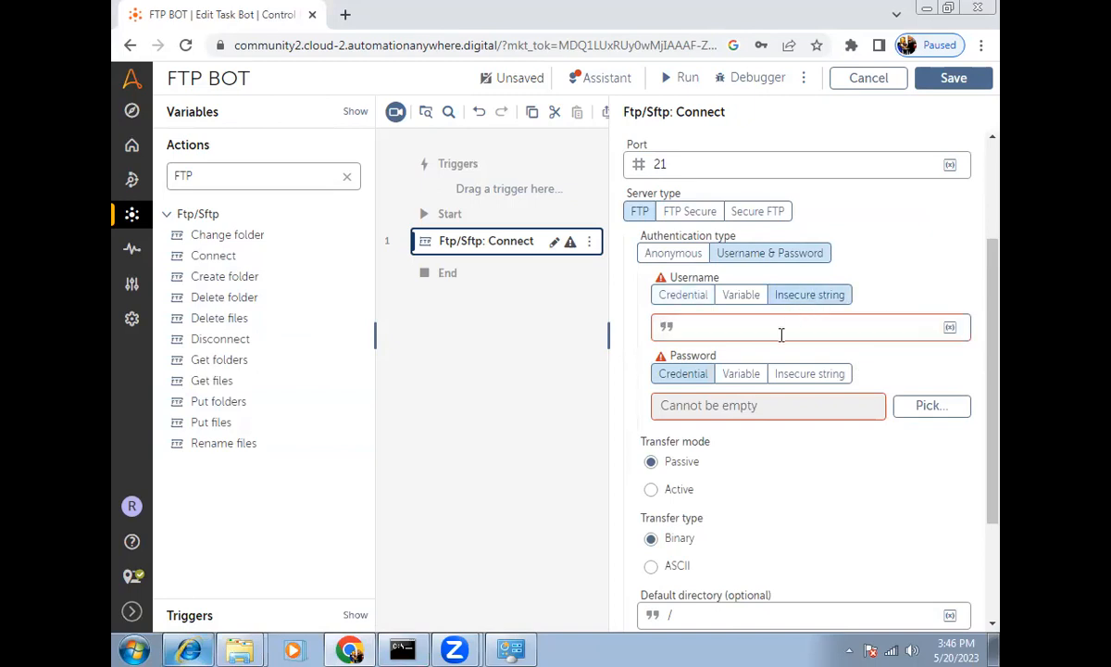
{"action": "left_click", "coordinate": [774, 330]}
{"action": "type", "text": "Grishika"}
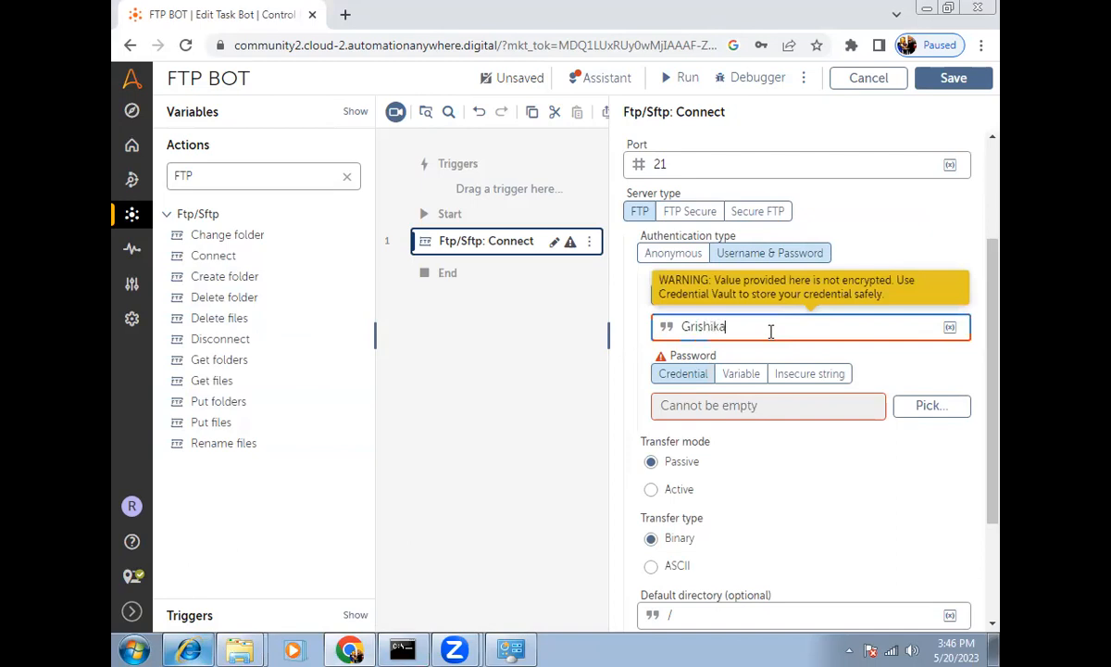
{"action": "left_click", "coordinate": [789, 375]}
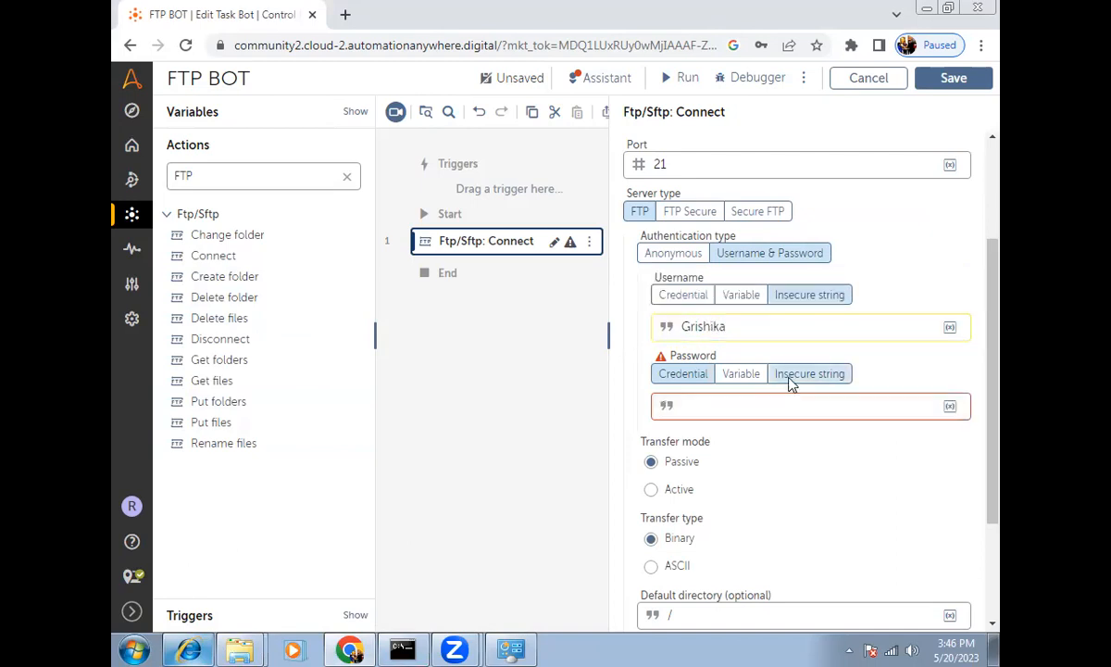
{"action": "left_click", "coordinate": [793, 401]}
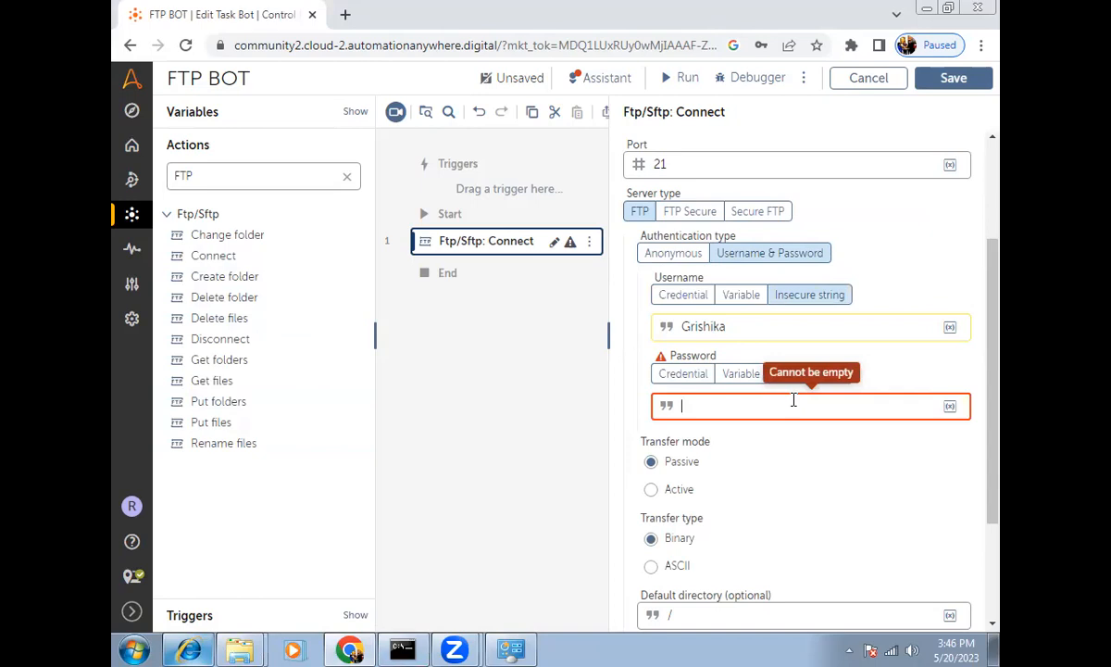
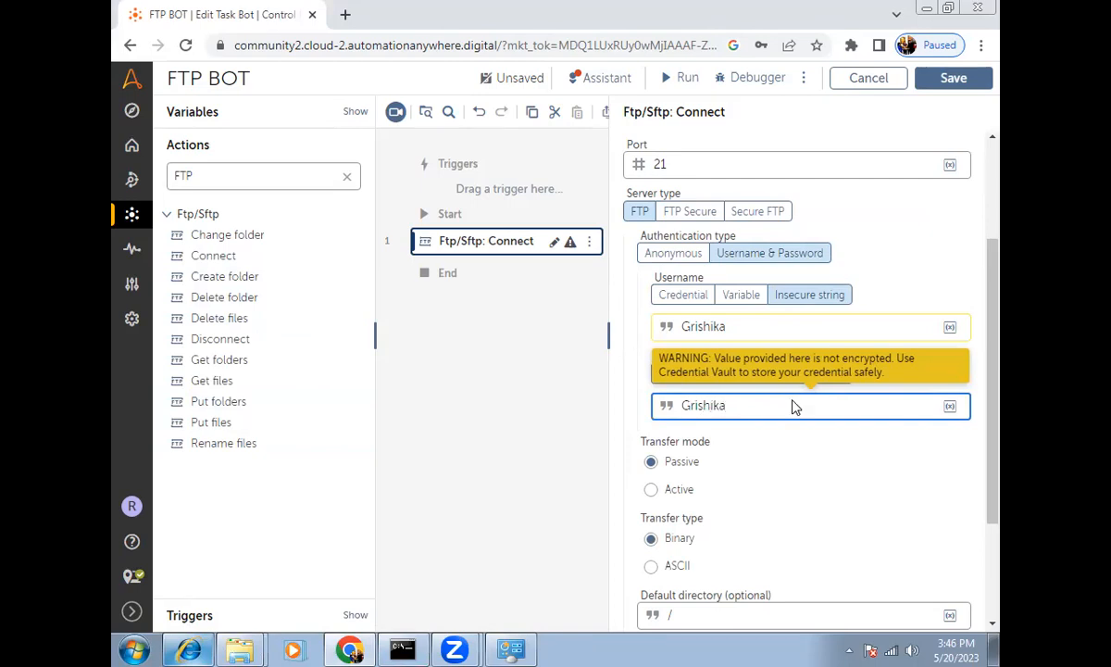
{"action": "scroll", "coordinate": [793, 408], "scroll_direction": "down", "scroll_amount": 2}
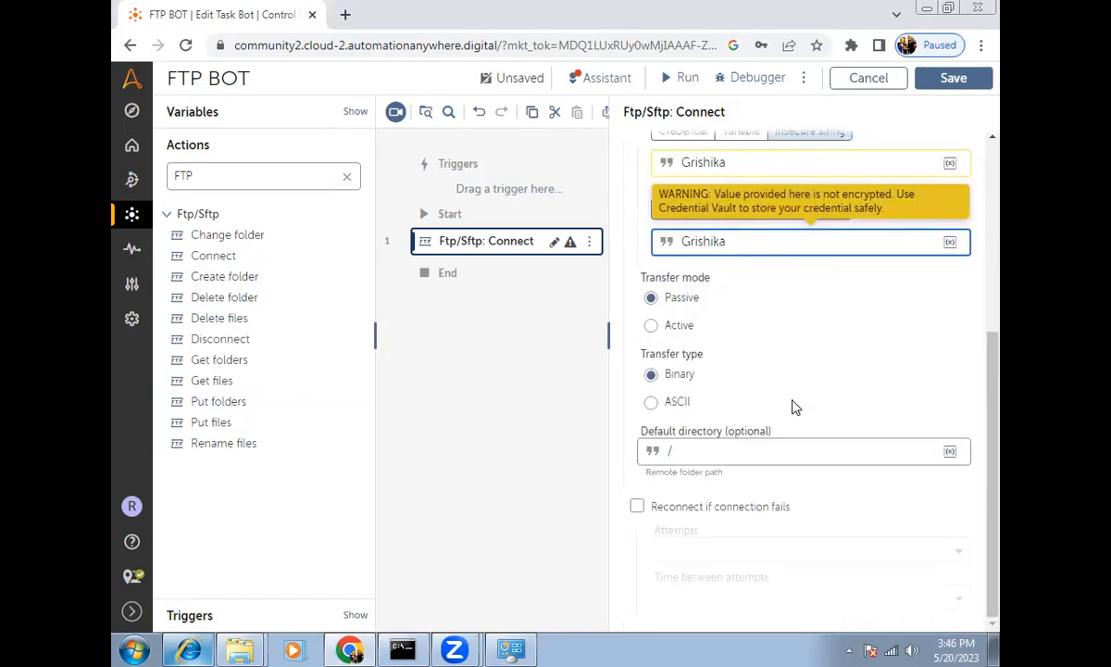
Step: Save the FTP BOT, run it, and close the 'Your bot has run successfully!' message
{"action": "left_click", "coordinate": [953, 78]}
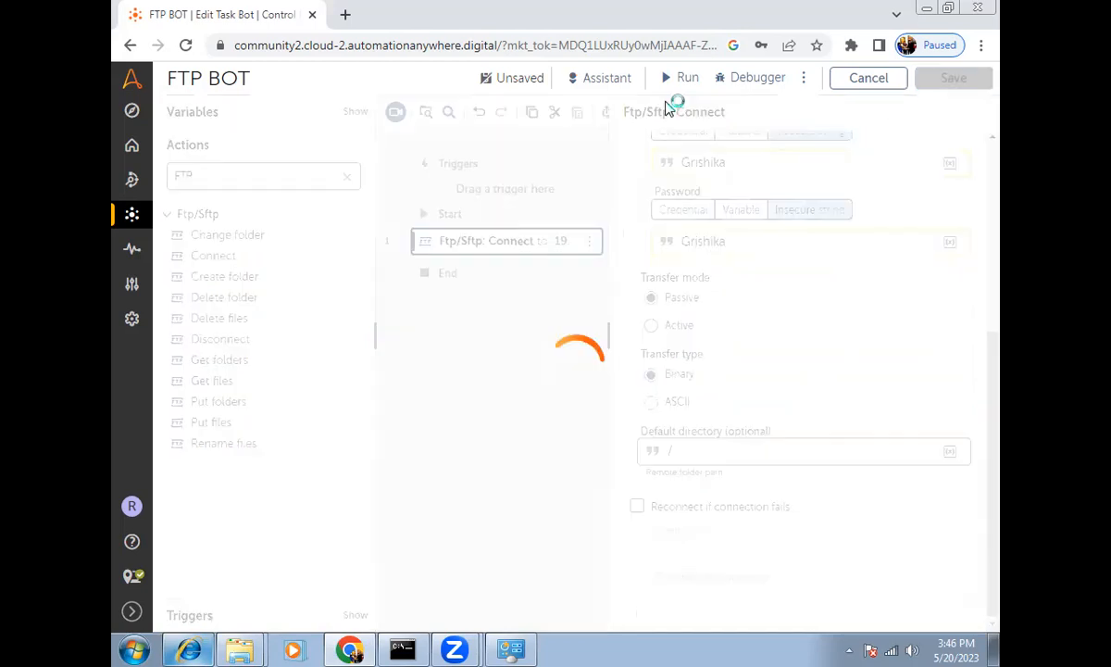
{"action": "left_click", "coordinate": [685, 77]}
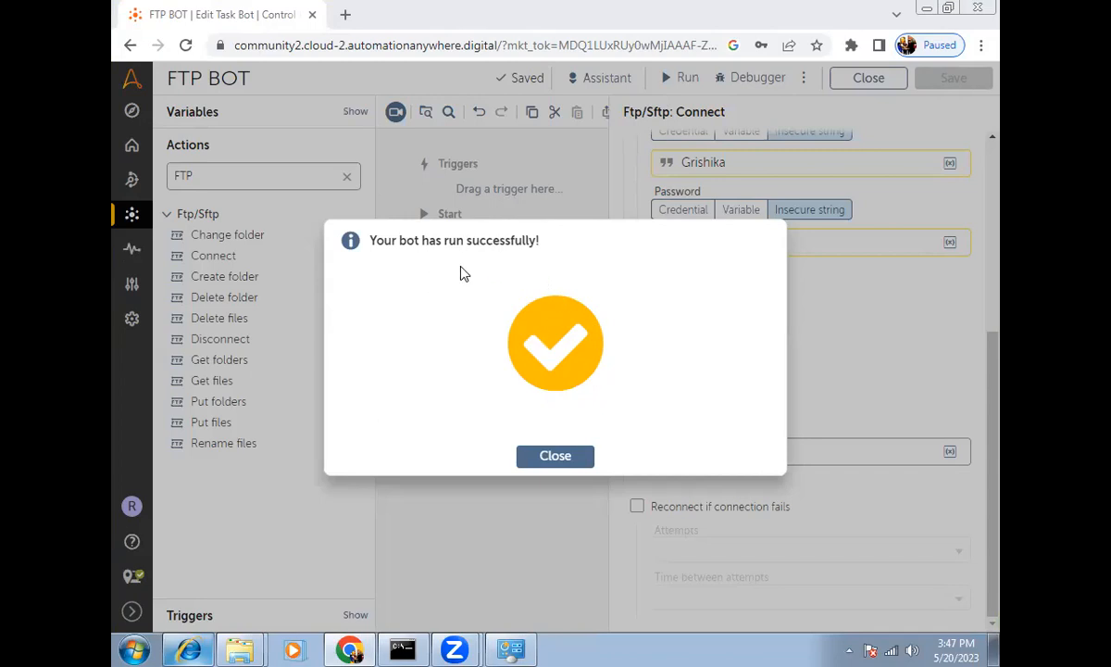
{"action": "left_click", "coordinate": [555, 456]}
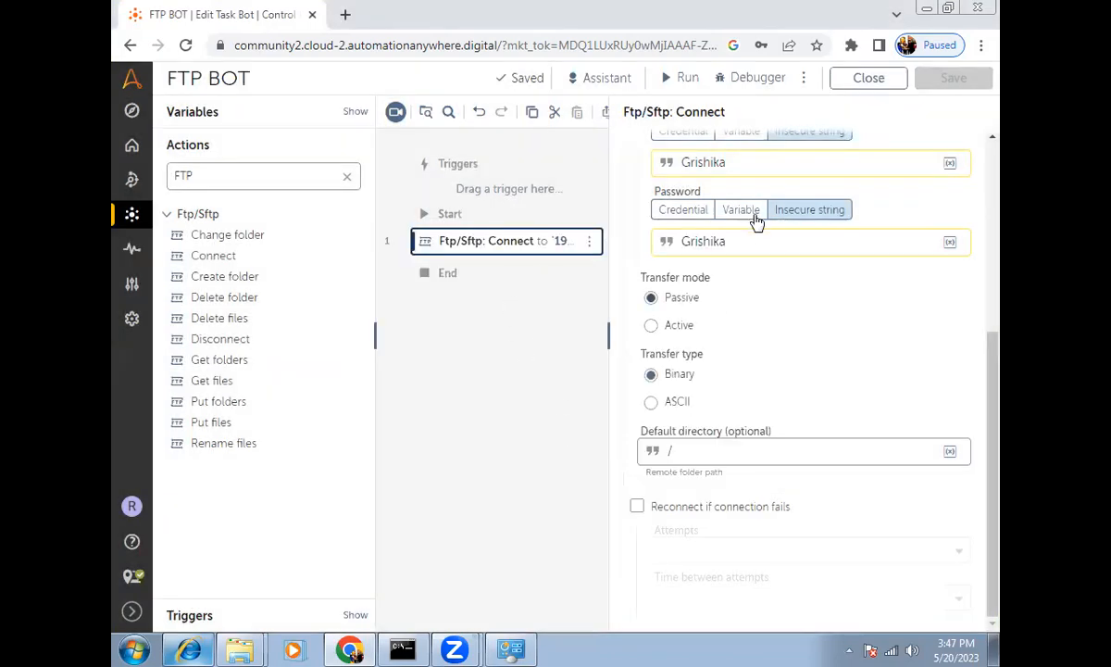
{"action": "scroll", "coordinate": [757, 324], "scroll_direction": "up", "scroll_amount": 3}
Step: Add an Ftp/Sftp: Disconnect step after the Connect step and save the bot
{"action": "left_click_drag", "start_coordinate": [736, 201], "coordinate": [590, 240]}
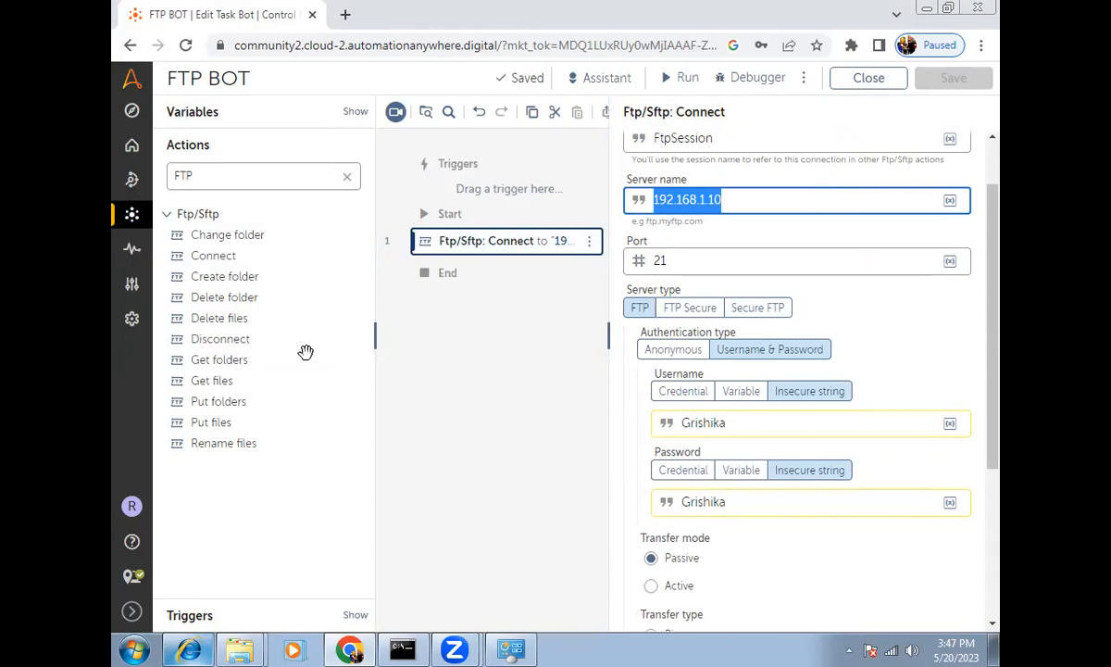
{"action": "left_click_drag", "start_coordinate": [213, 344], "coordinate": [463, 274]}
{"action": "left_click", "coordinate": [468, 247]}
{"action": "left_click", "coordinate": [462, 276]}
{"action": "left_click", "coordinate": [480, 245]}
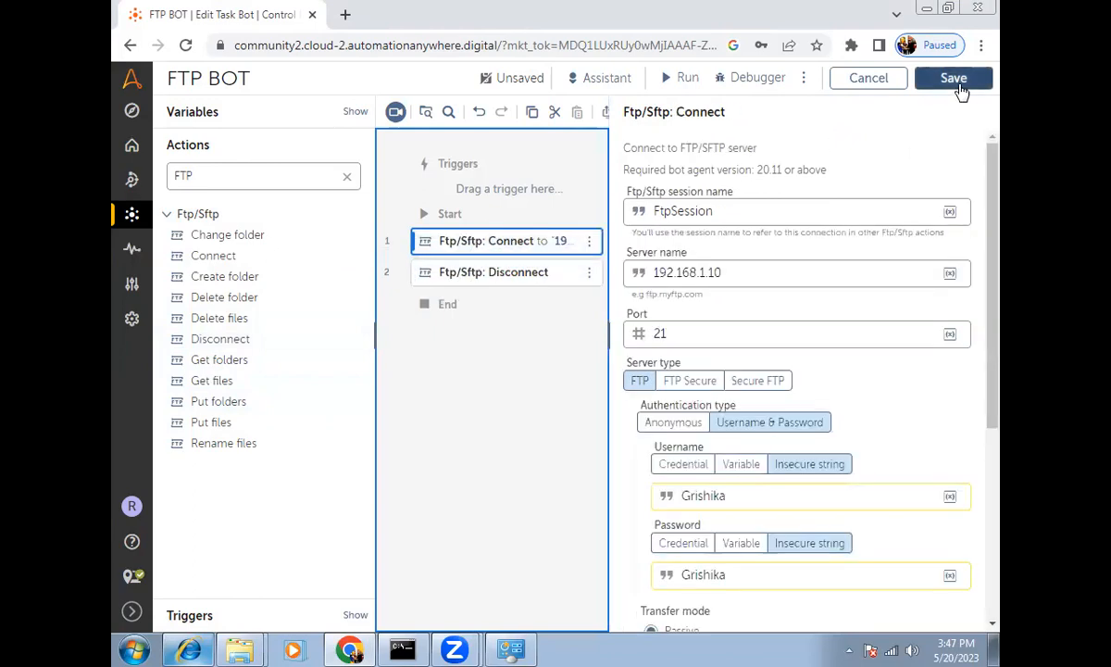
{"action": "left_click", "coordinate": [955, 81]}
Step: Switch between the FTP server root listing and the local FTP Local folder holding config
{"action": "mouse_move", "coordinate": [250, 640]}
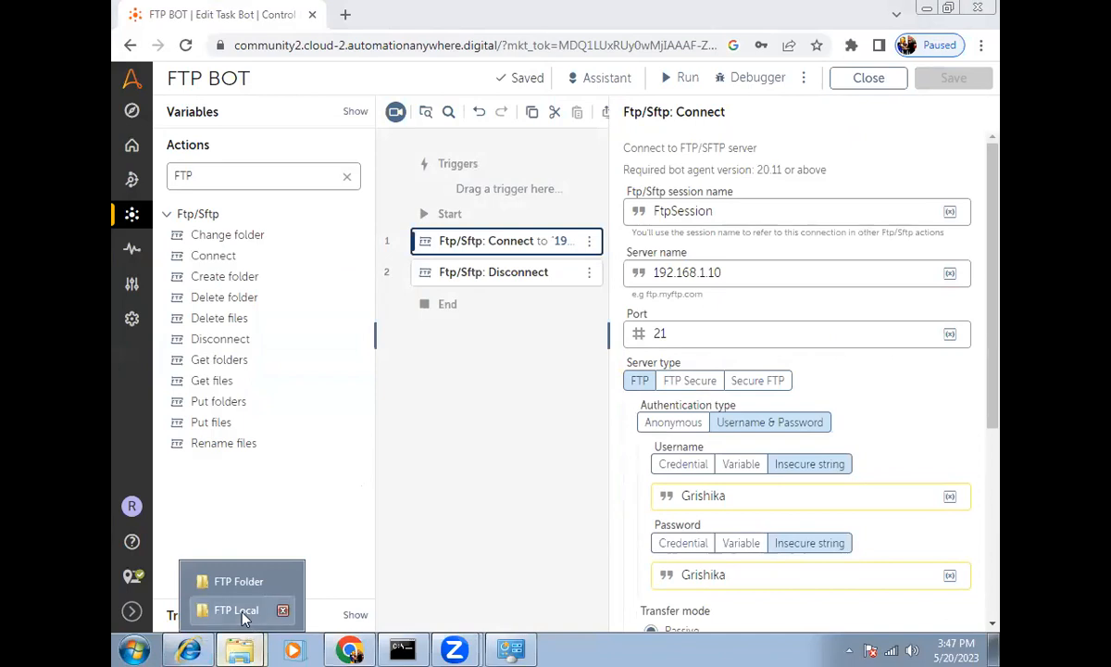
{"action": "left_click", "coordinate": [239, 610]}
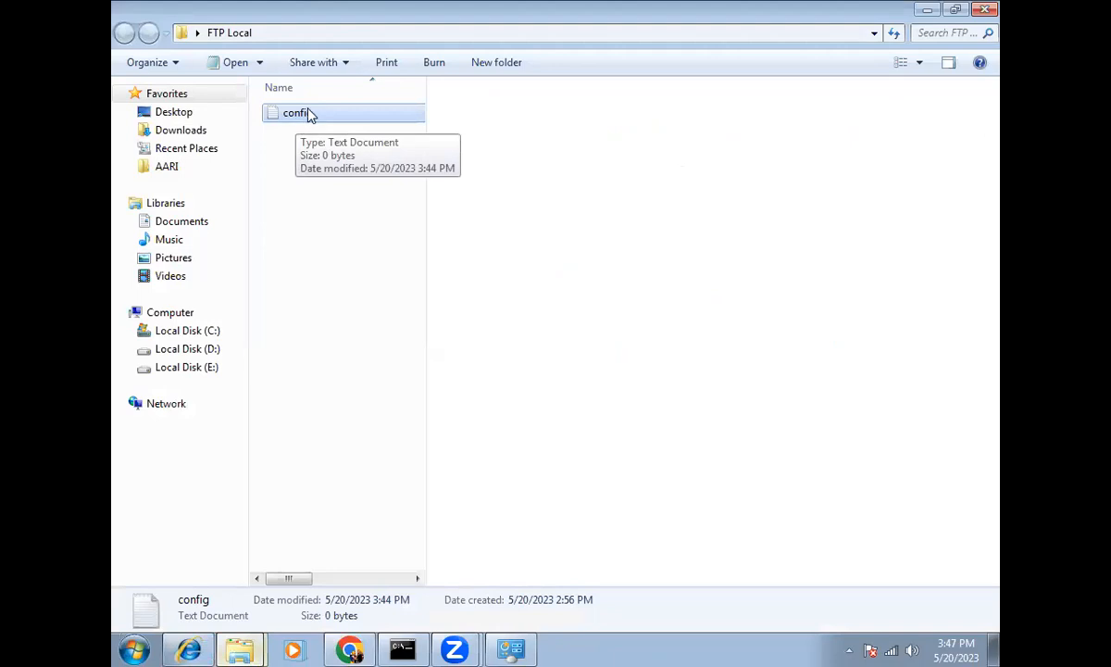
{"action": "left_click", "coordinate": [187, 648]}
{"action": "left_click", "coordinate": [232, 607]}
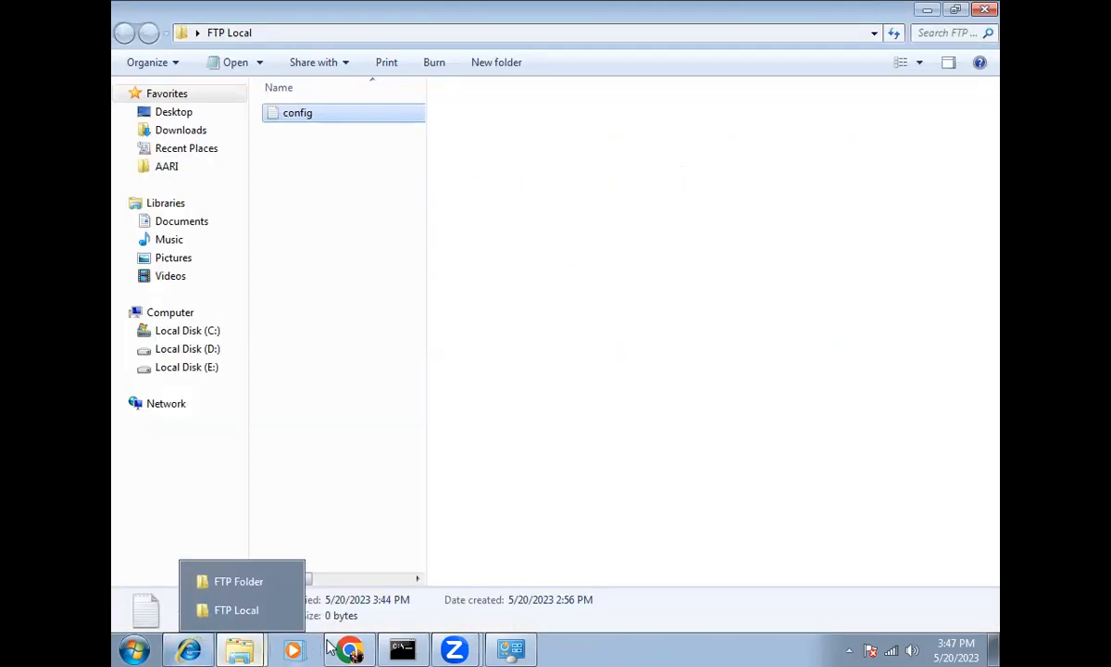
{"action": "mouse_move", "coordinate": [350, 648]}
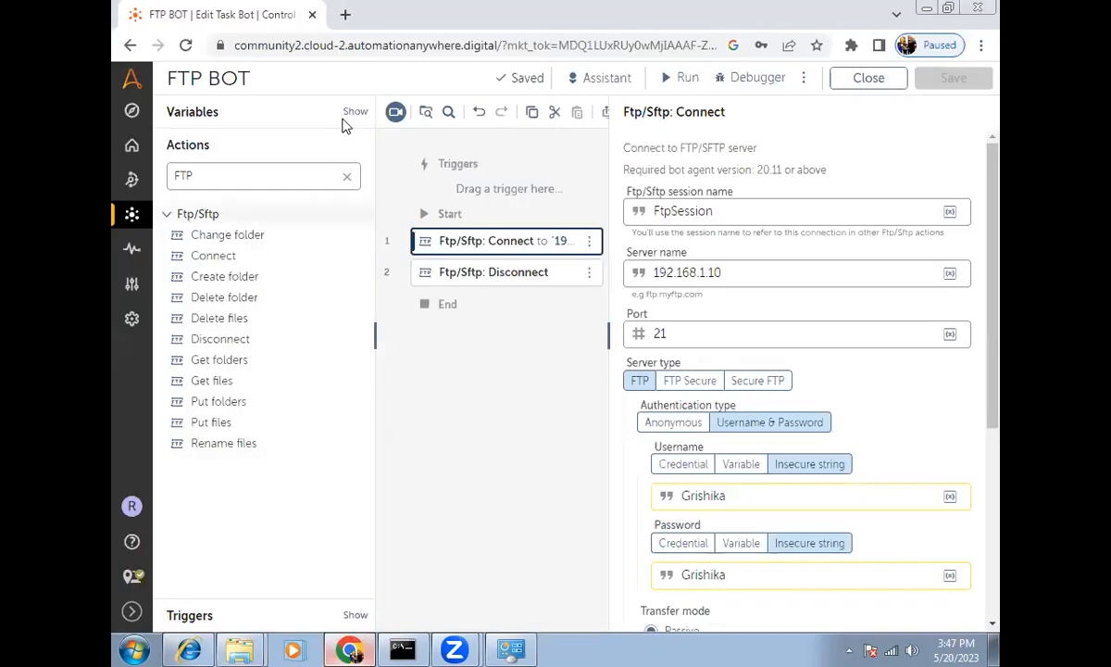
Step: Add a Put files step and move it between Connect and Disconnect
{"action": "left_click_drag", "start_coordinate": [215, 422], "coordinate": [421, 301]}
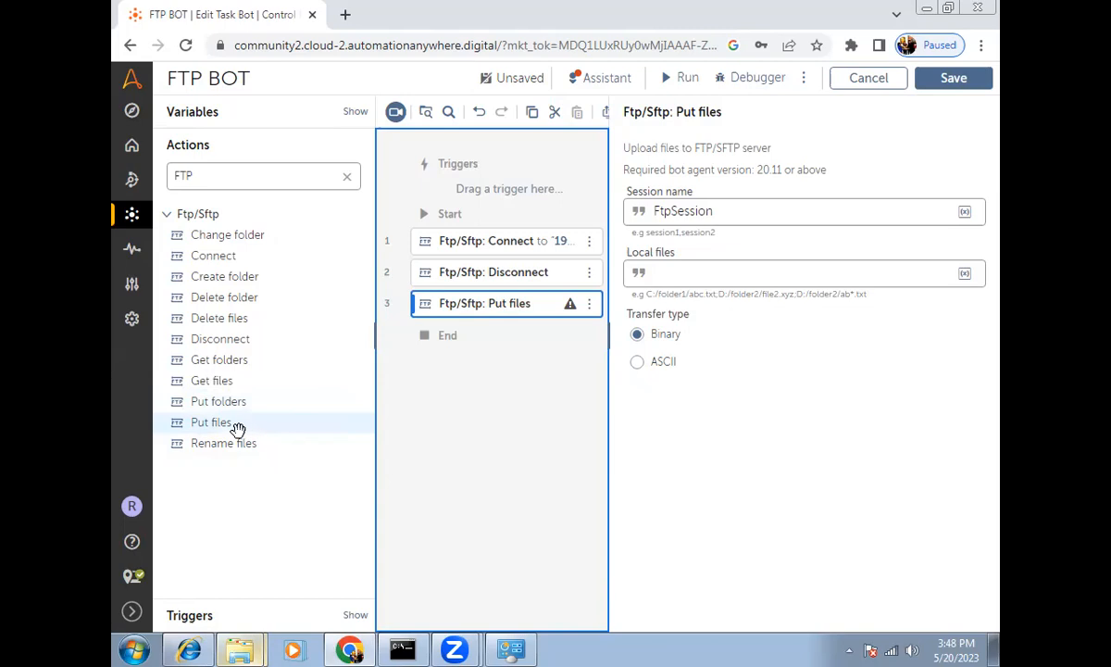
{"action": "left_click_drag", "start_coordinate": [479, 307], "coordinate": [501, 276]}
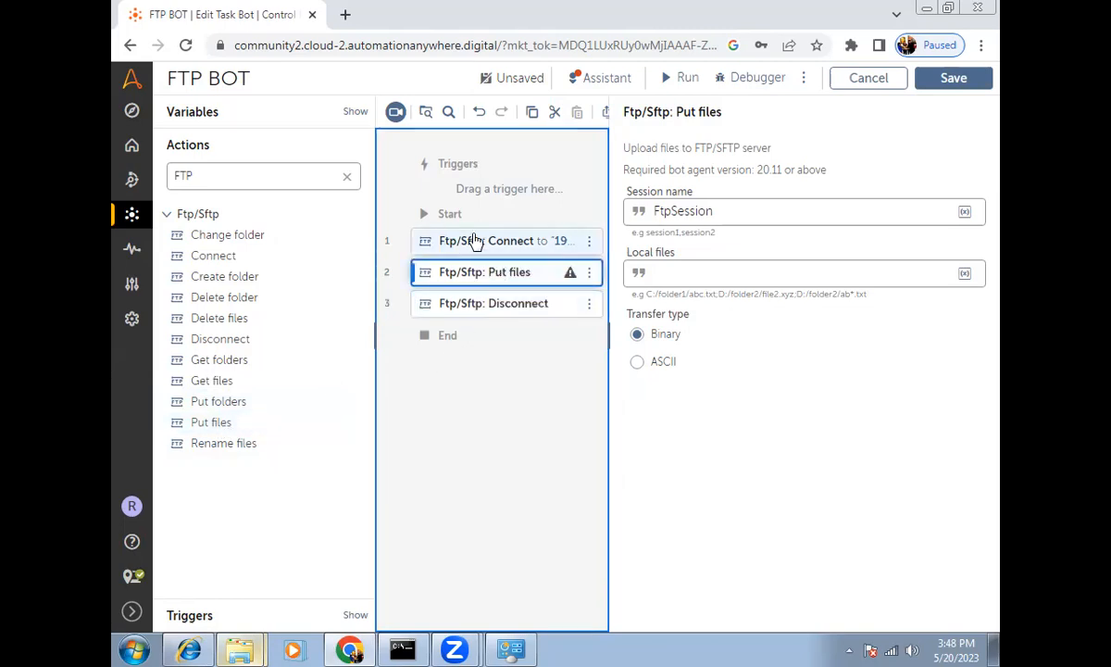
{"action": "left_click", "coordinate": [495, 275]}
{"action": "left_click", "coordinate": [495, 275]}
{"action": "left_click", "coordinate": [672, 274]}
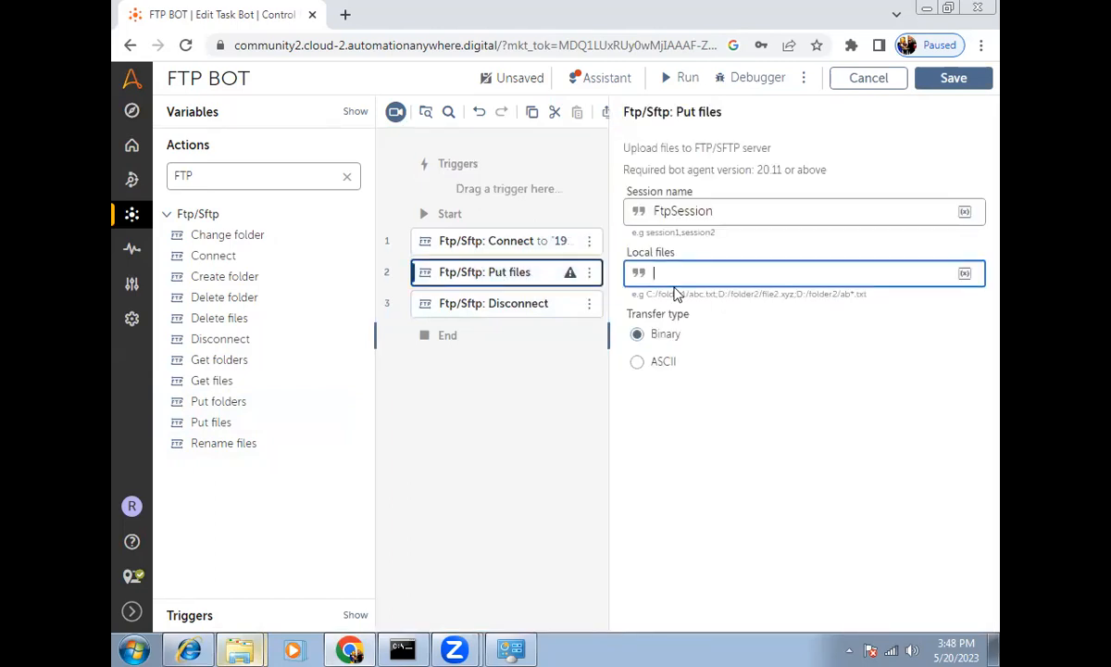
Step: Copy the full path of the config file from the FTP Local folder
{"action": "left_click", "coordinate": [240, 650]}
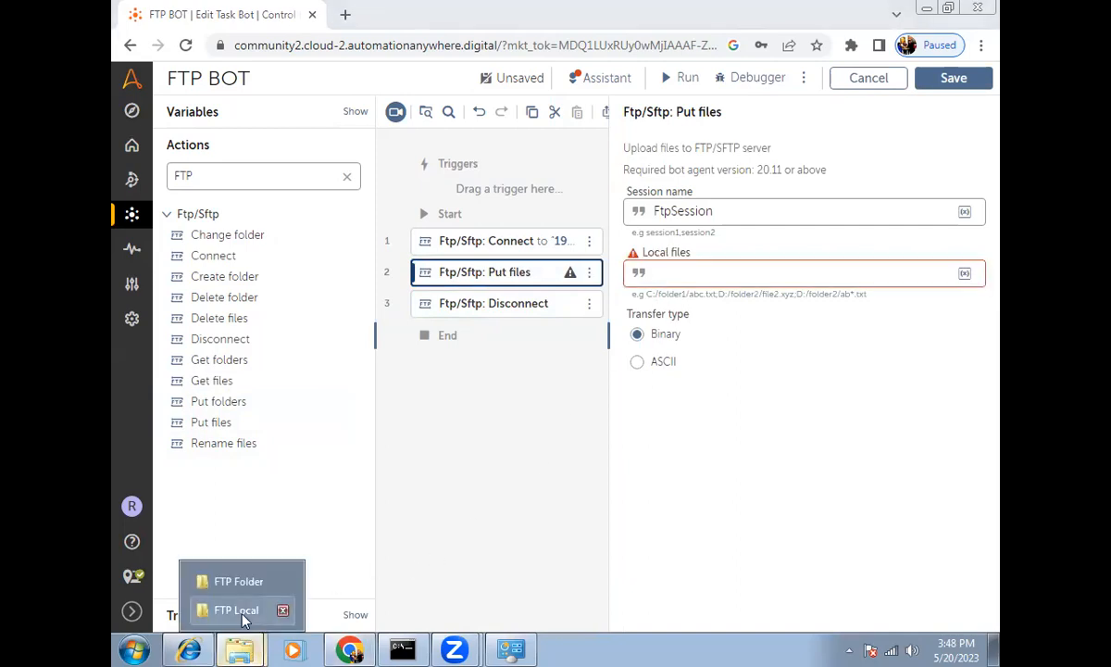
{"action": "left_click", "coordinate": [243, 616]}
{"action": "key", "text": "alt+d"}
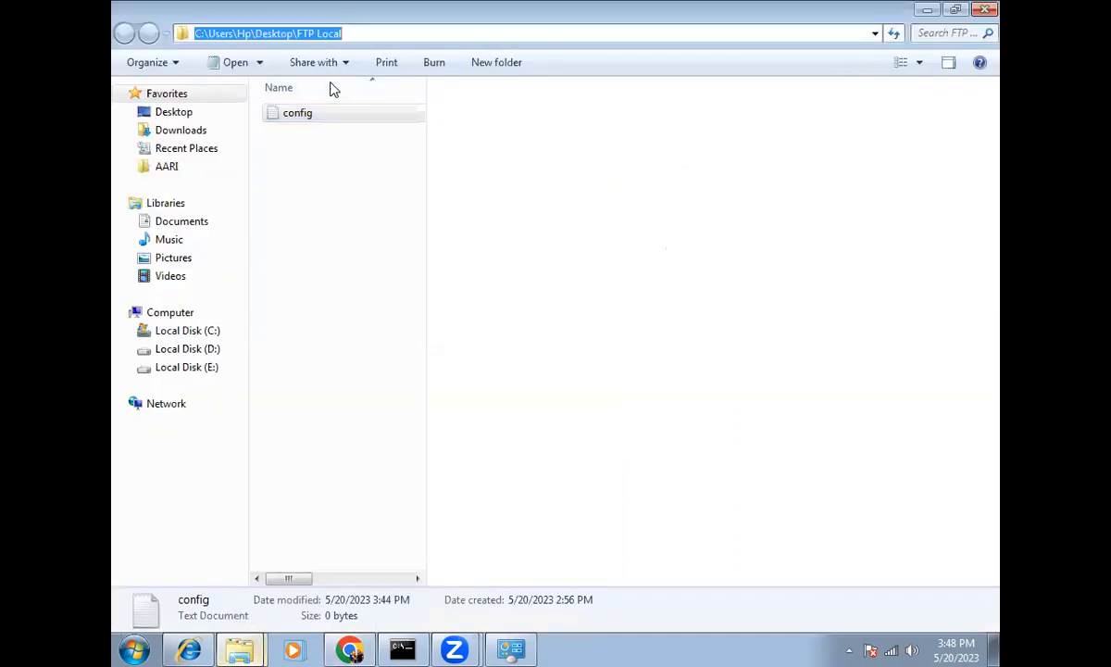
{"action": "left_click", "coordinate": [299, 125]}
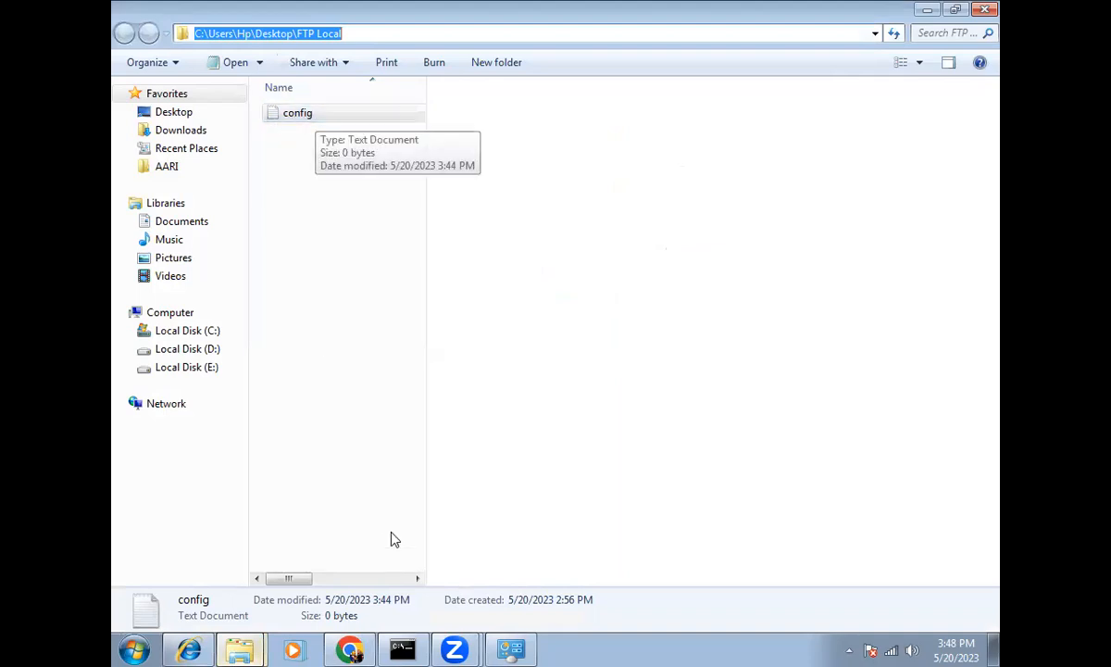
{"action": "left_click", "coordinate": [308, 123]}
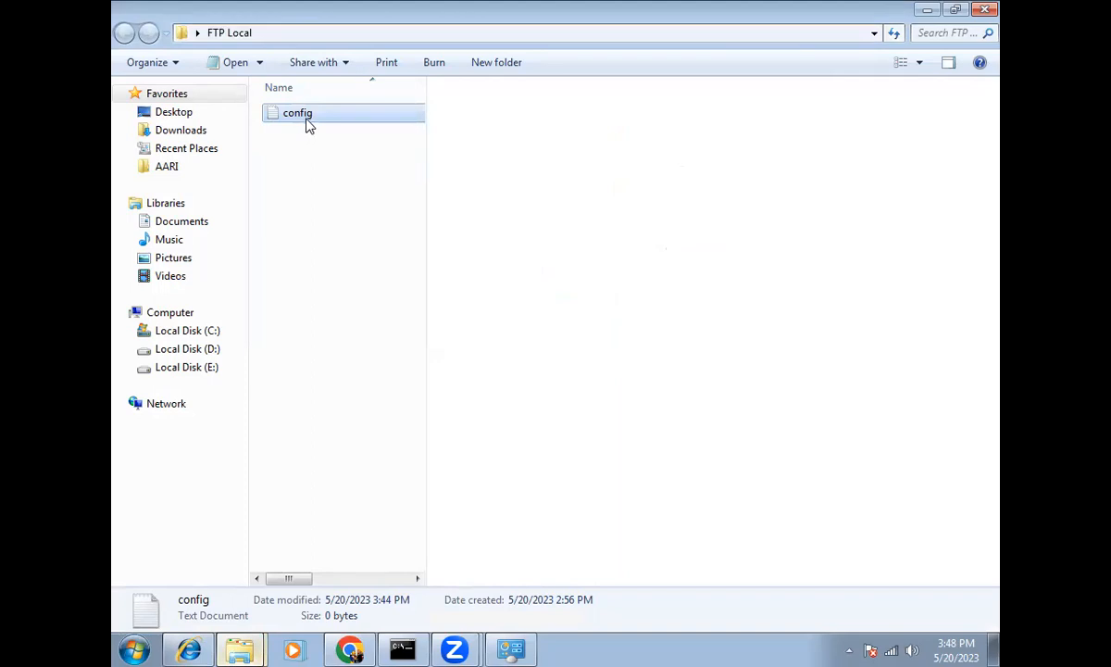
{"action": "right_click", "coordinate": [308, 125]}
{"action": "left_click", "coordinate": [337, 318]}
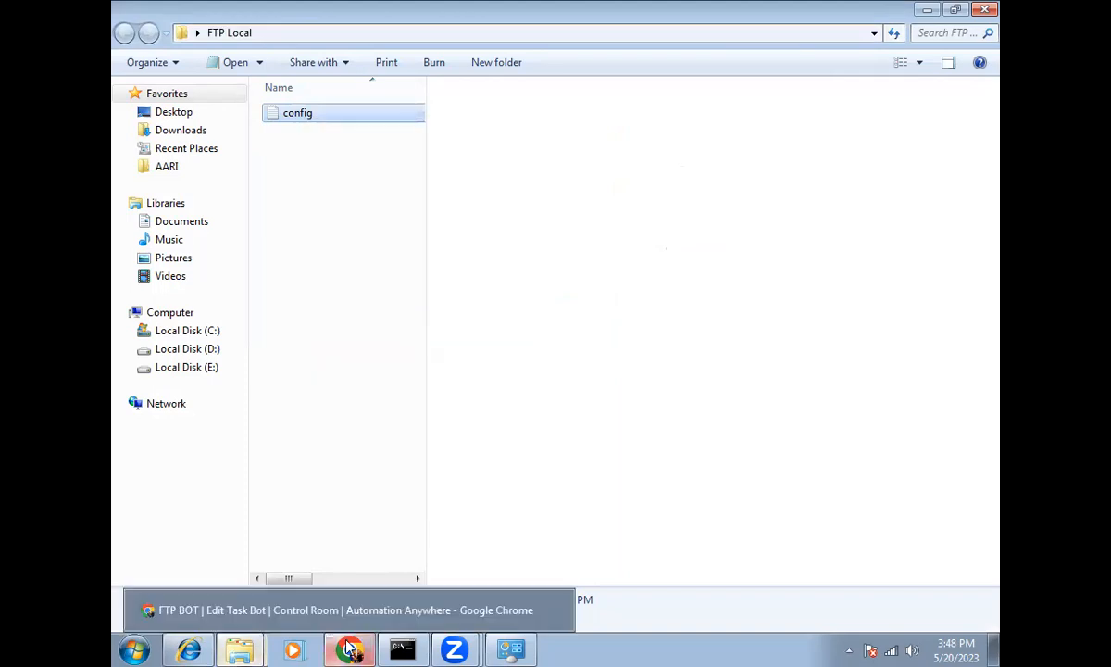
Step: Paste C:\Users\Hp\Desktop\FTP Local\config.txt into Local files, stripping the quote marks
{"action": "left_click", "coordinate": [350, 650]}
{"action": "key", "text": "ctrl+v"}
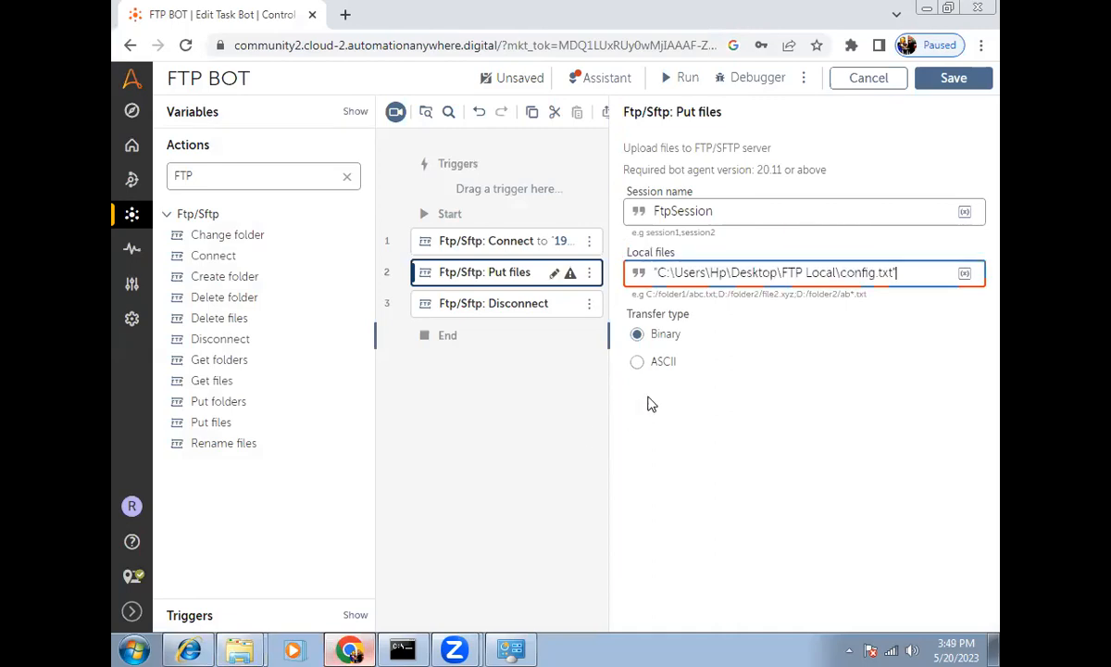
{"action": "key", "text": "BackSpace"}
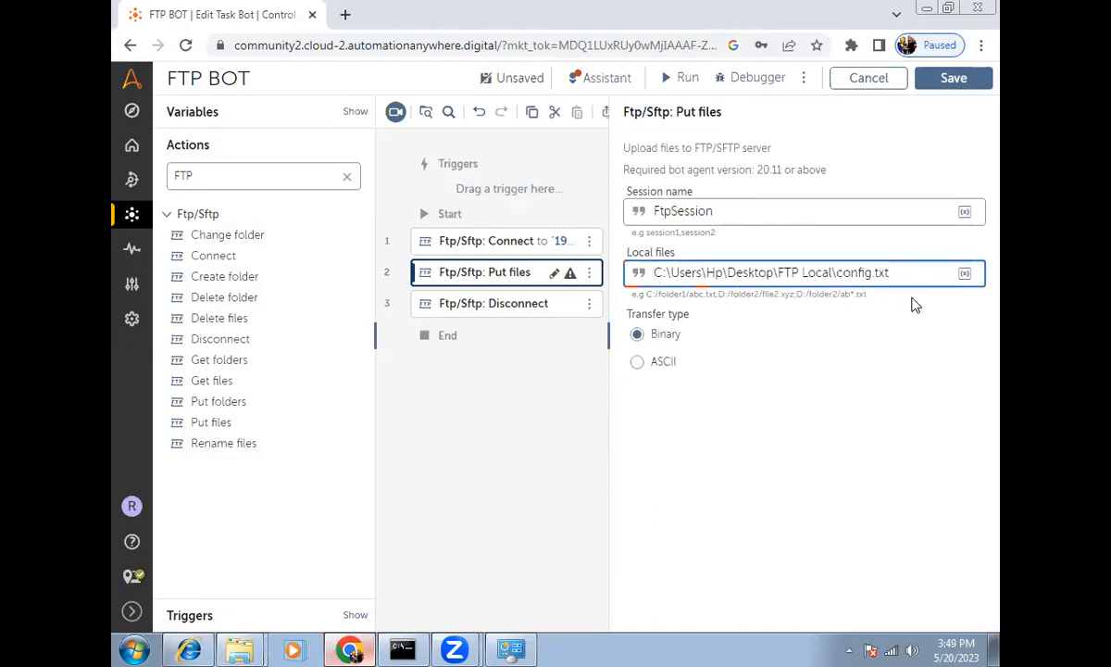
{"action": "left_click", "coordinate": [239, 649]}
{"action": "left_click", "coordinate": [223, 610]}
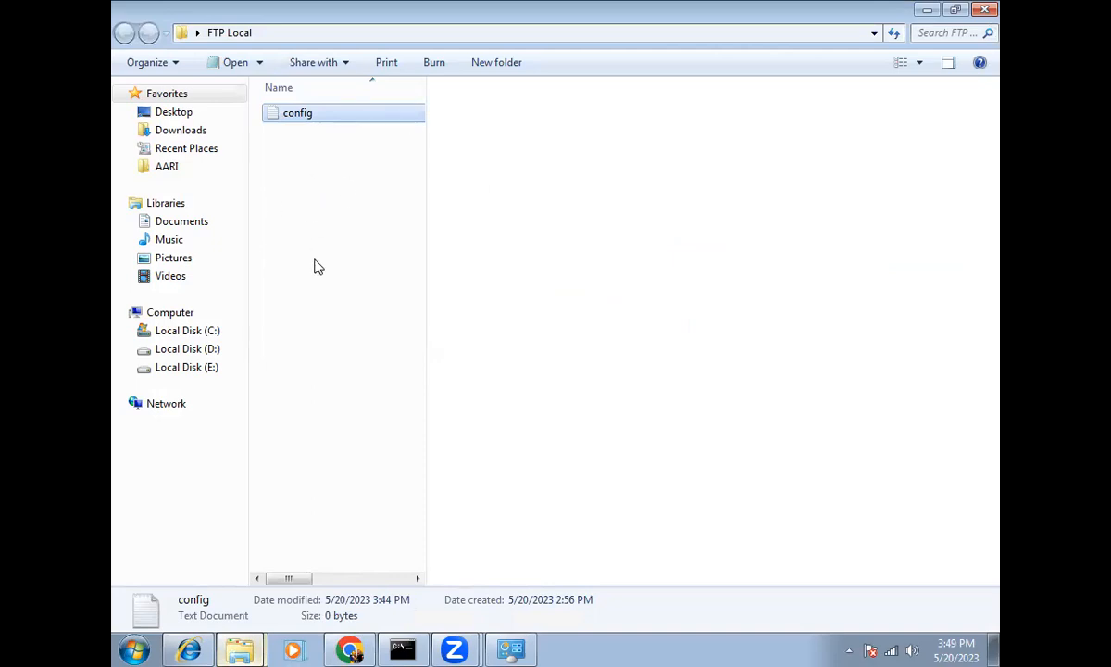
Step: Try the wildcards *.txt and *.* in the Local files path, then undo the extension change
{"action": "left_click", "coordinate": [923, 10]}
{"action": "left_click_drag", "start_coordinate": [870, 272], "coordinate": [837, 273]}
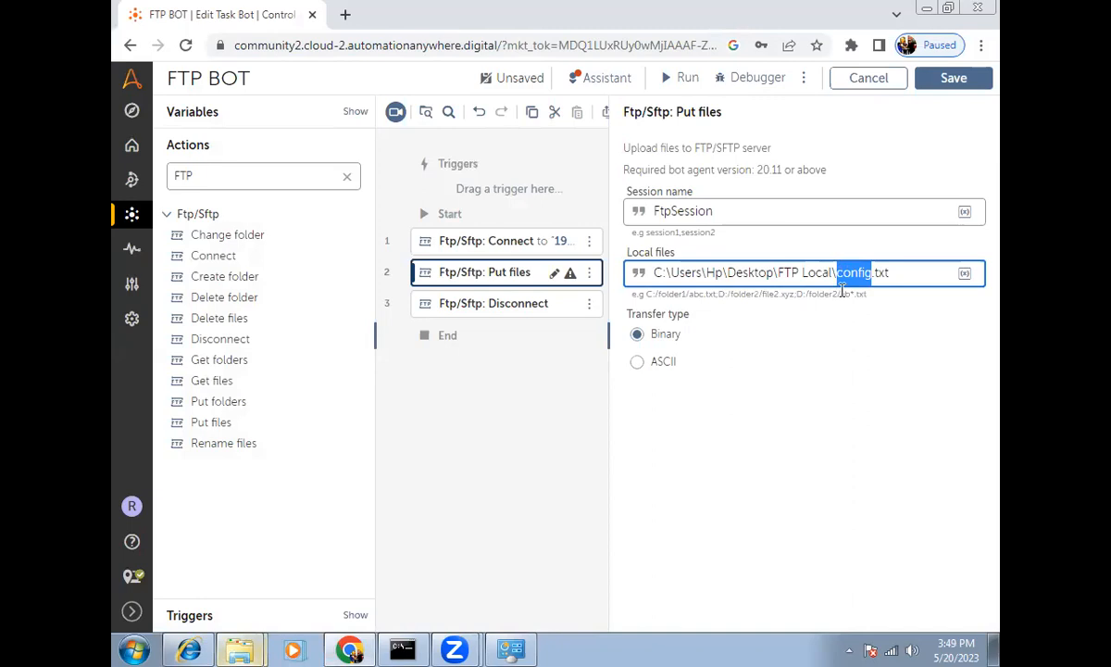
{"action": "type", "text": "*"}
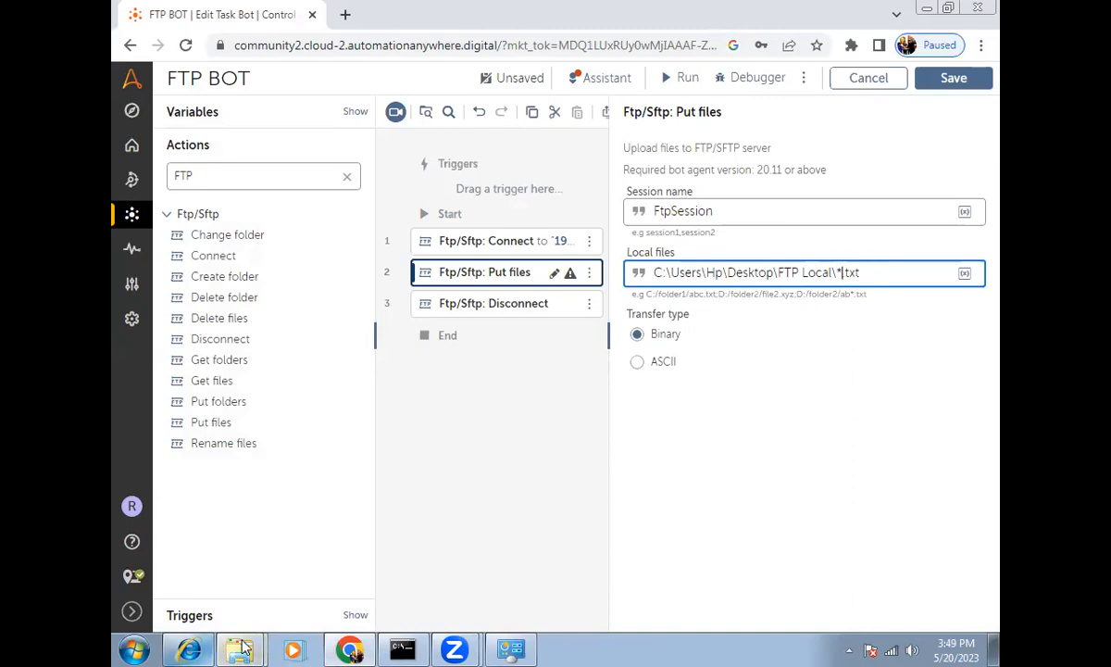
{"action": "mouse_move", "coordinate": [237, 643]}
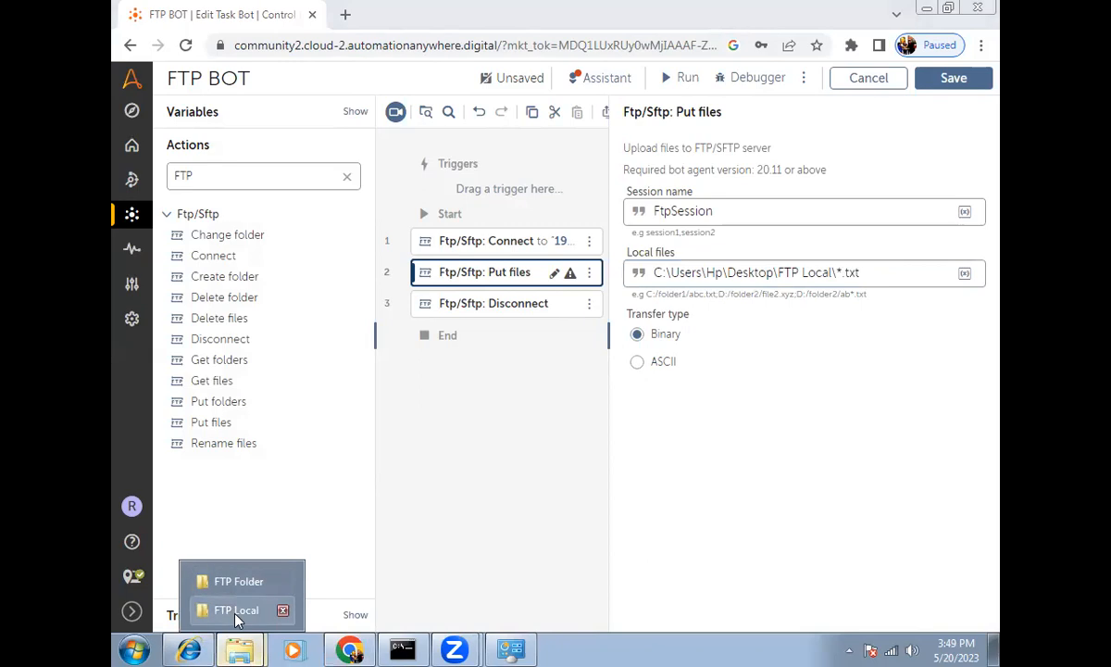
{"action": "left_click", "coordinate": [236, 611]}
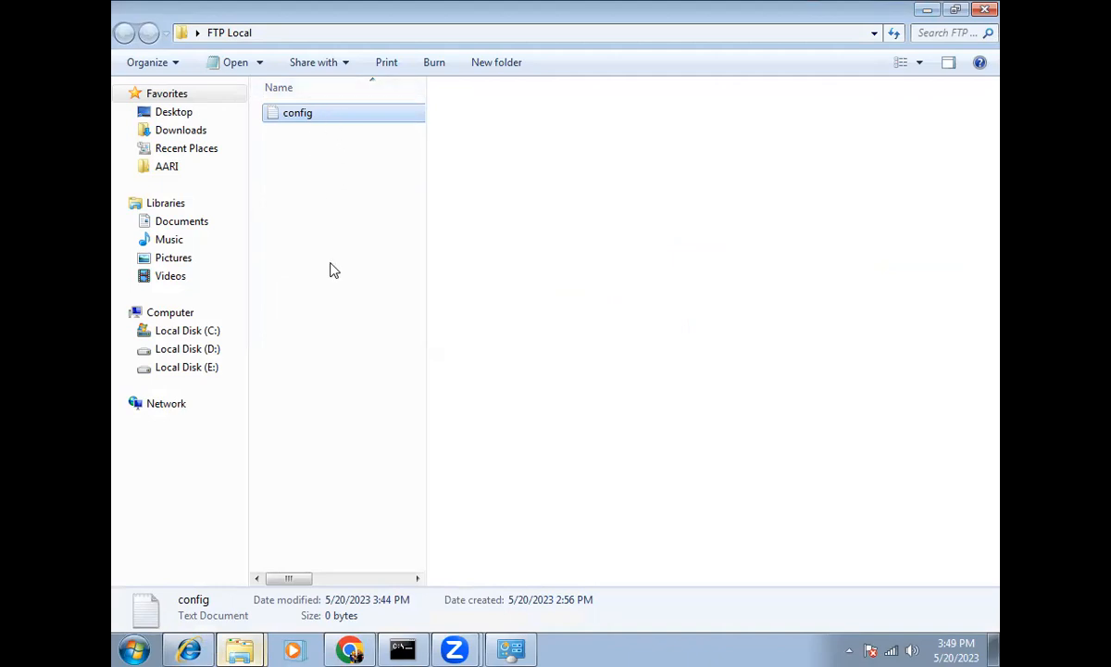
{"action": "left_click", "coordinate": [350, 648]}
{"action": "left_click_drag", "start_coordinate": [870, 272], "coordinate": [847, 273]}
{"action": "type", "text": "*"}
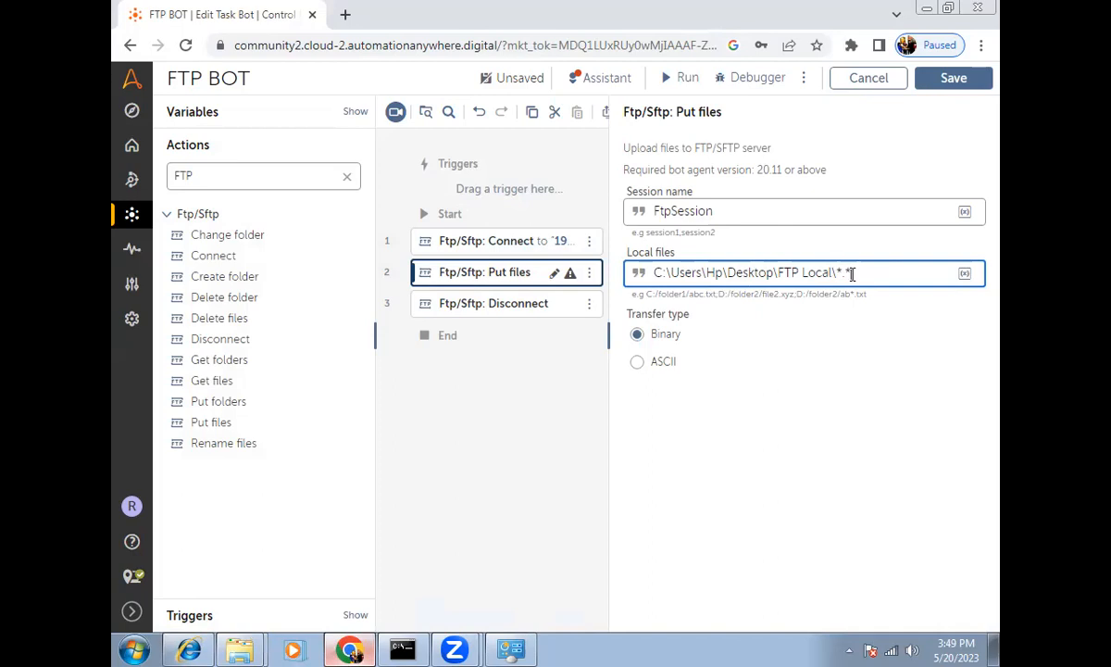
{"action": "key", "text": "ctrl+z"}
Step: Replace the asterisk with config so the Local files path ends in config.txt
{"action": "left_click", "coordinate": [213, 646]}
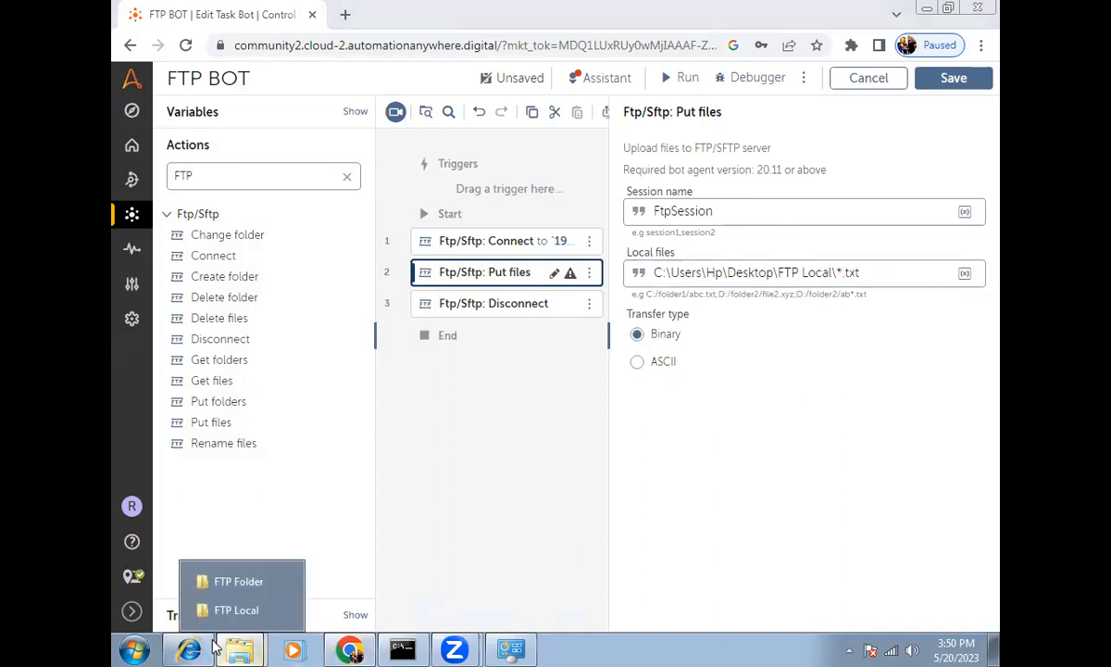
{"action": "left_click", "coordinate": [227, 610]}
{"action": "key", "text": "F2"}
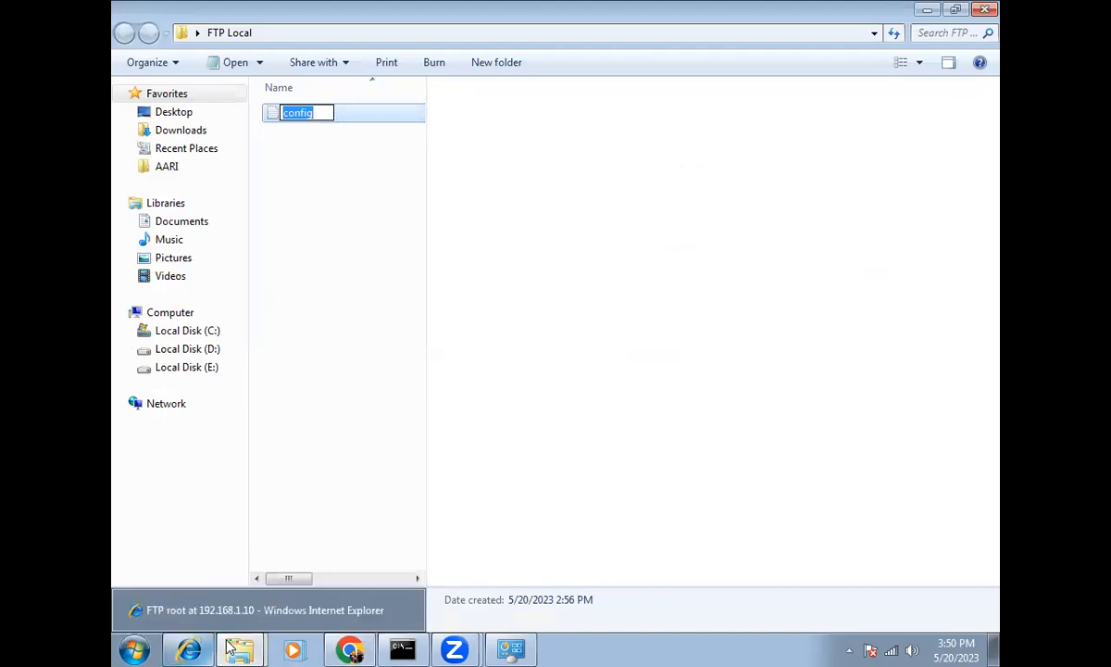
{"action": "left_click", "coordinate": [350, 649]}
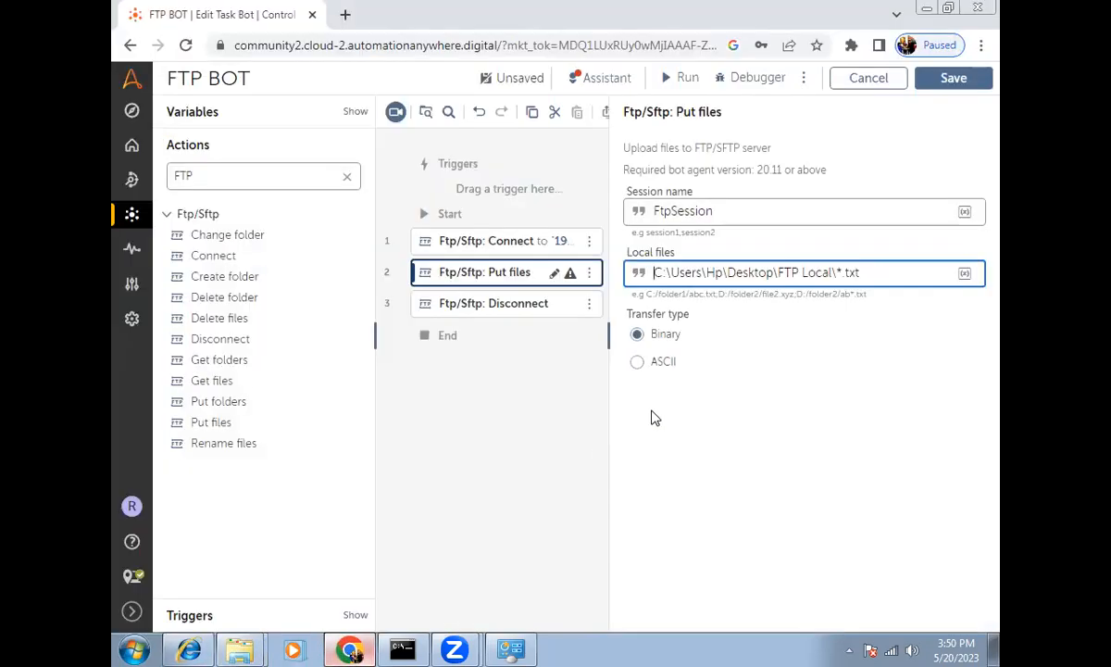
{"action": "left_click", "coordinate": [837, 273]}
{"action": "key", "text": "Delete"}
{"action": "type", "text": "config"}
Step: Run the FTP BOT and close the successful run message
{"action": "left_click", "coordinate": [663, 80]}
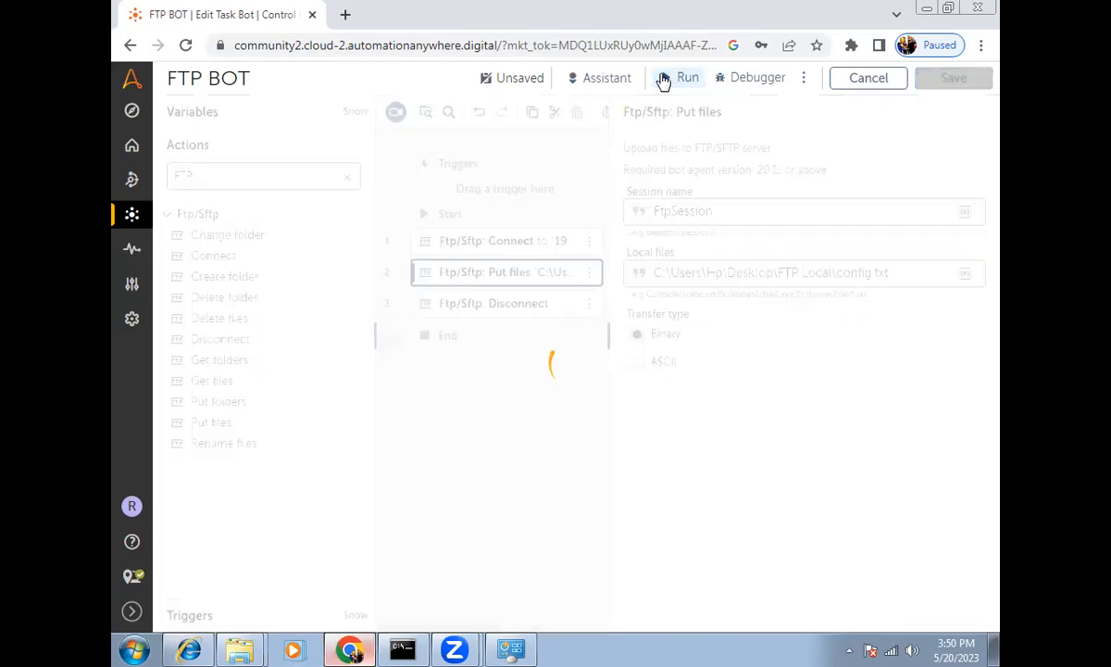
{"action": "left_click", "coordinate": [182, 643]}
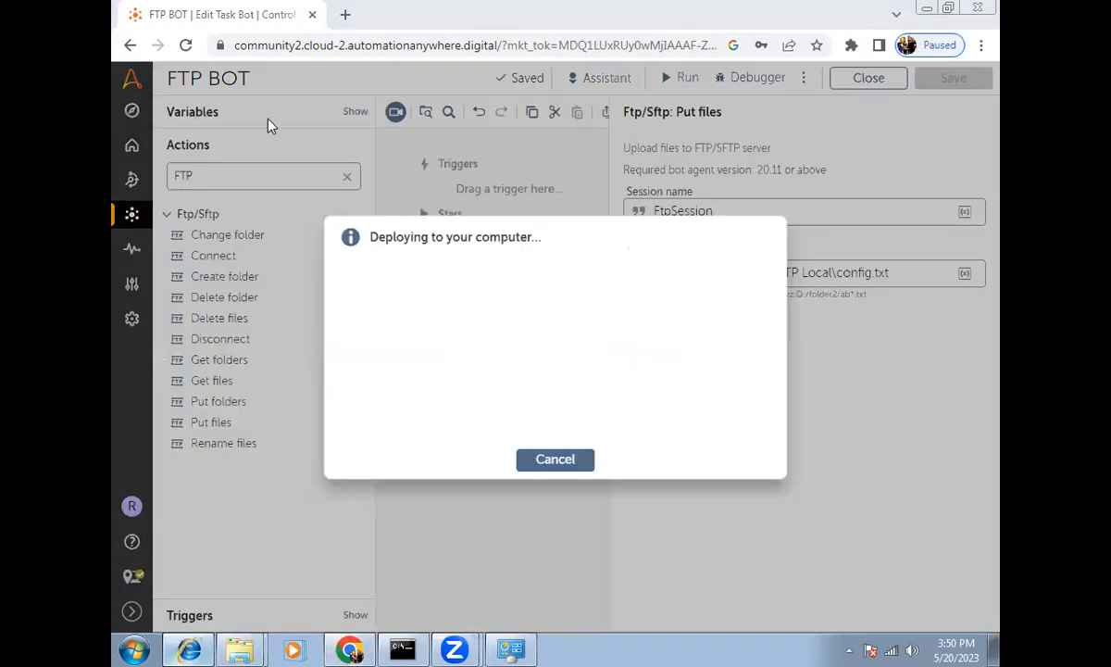
{"action": "left_click", "coordinate": [189, 648]}
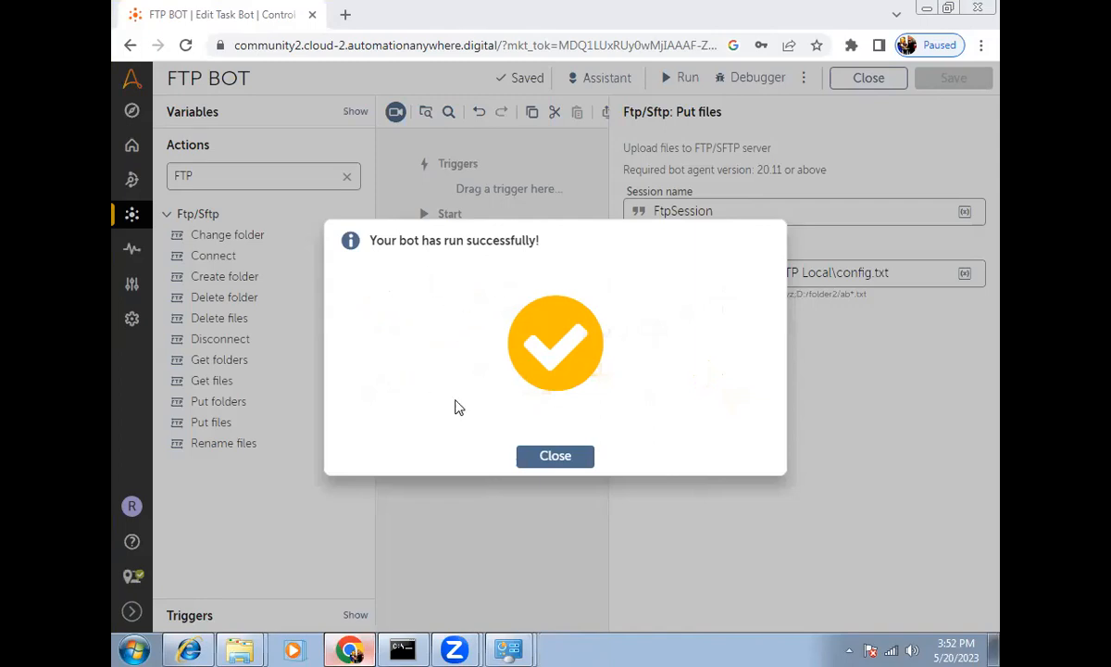
{"action": "left_click", "coordinate": [552, 455]}
Step: Check the Put files path and refresh the FTP root listing to show config.txt
{"action": "left_click", "coordinate": [509, 274]}
{"action": "left_click_drag", "start_coordinate": [920, 277], "coordinate": [633, 295]}
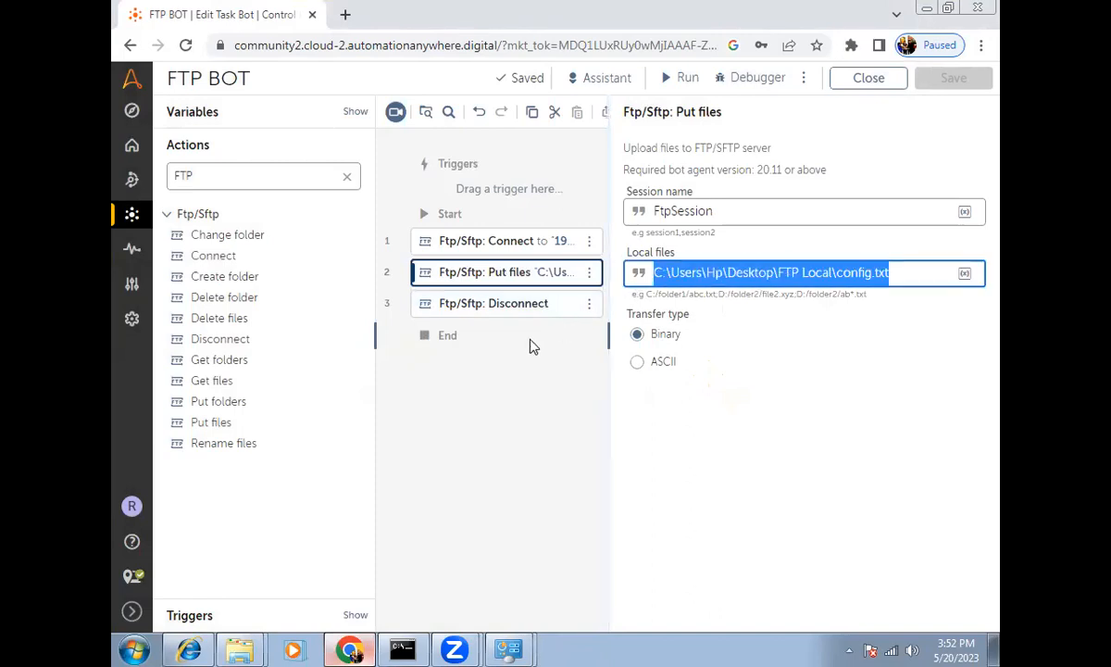
{"action": "left_click", "coordinate": [188, 648]}
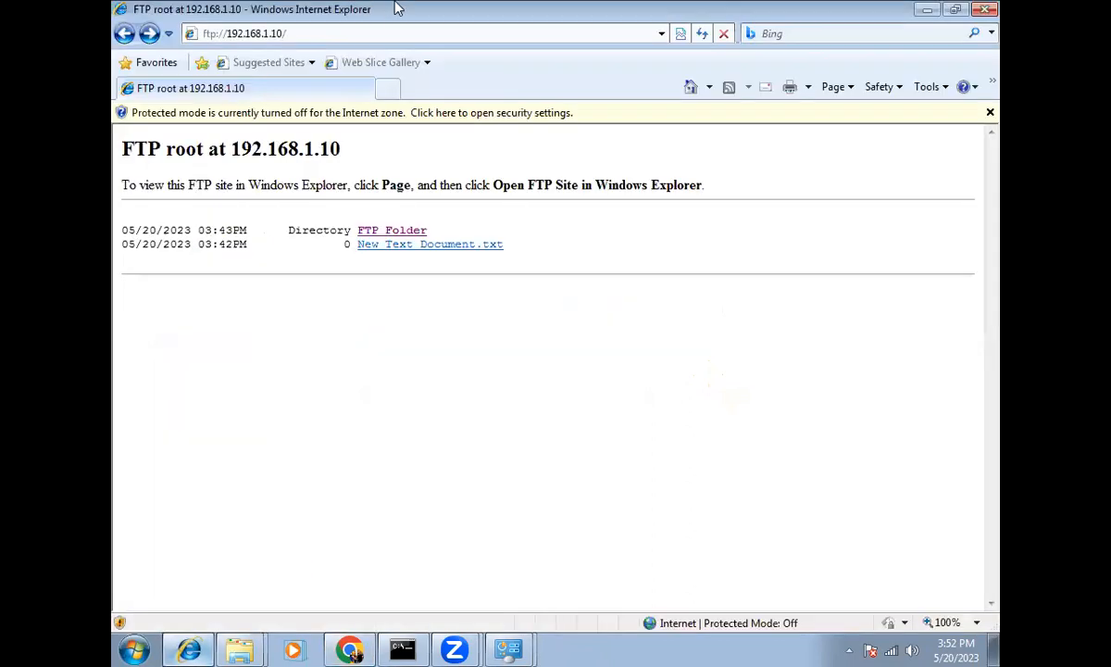
{"action": "key", "text": "F5"}
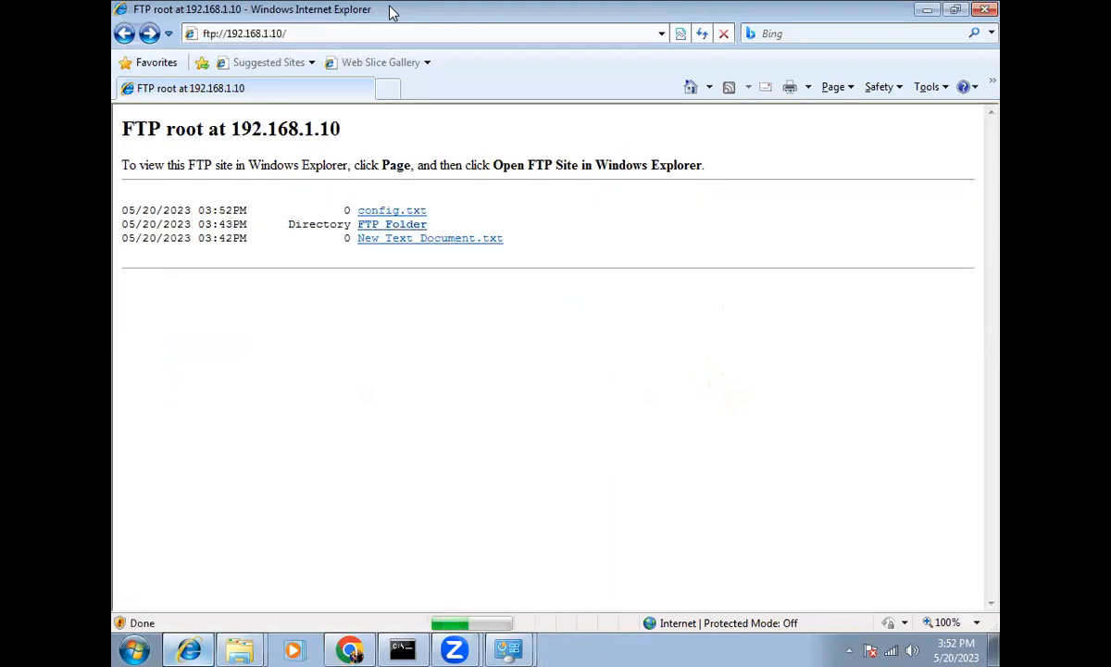
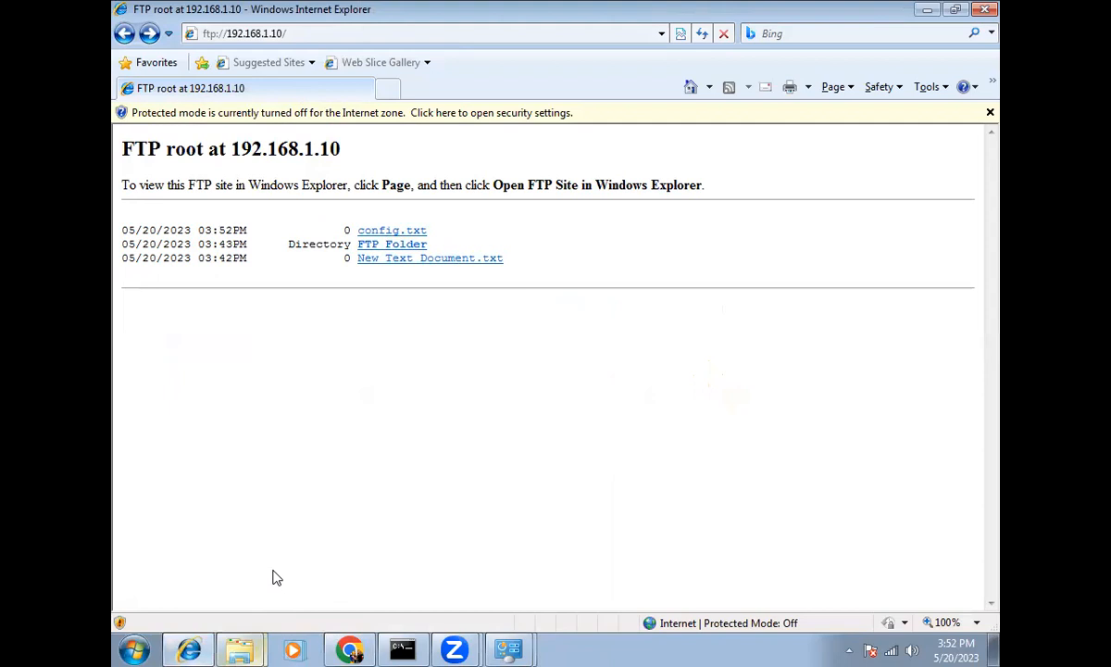
Step: Minimize Internet Explorer to the desktop and open the ftp_1 folder
{"action": "key", "text": "super+d"}
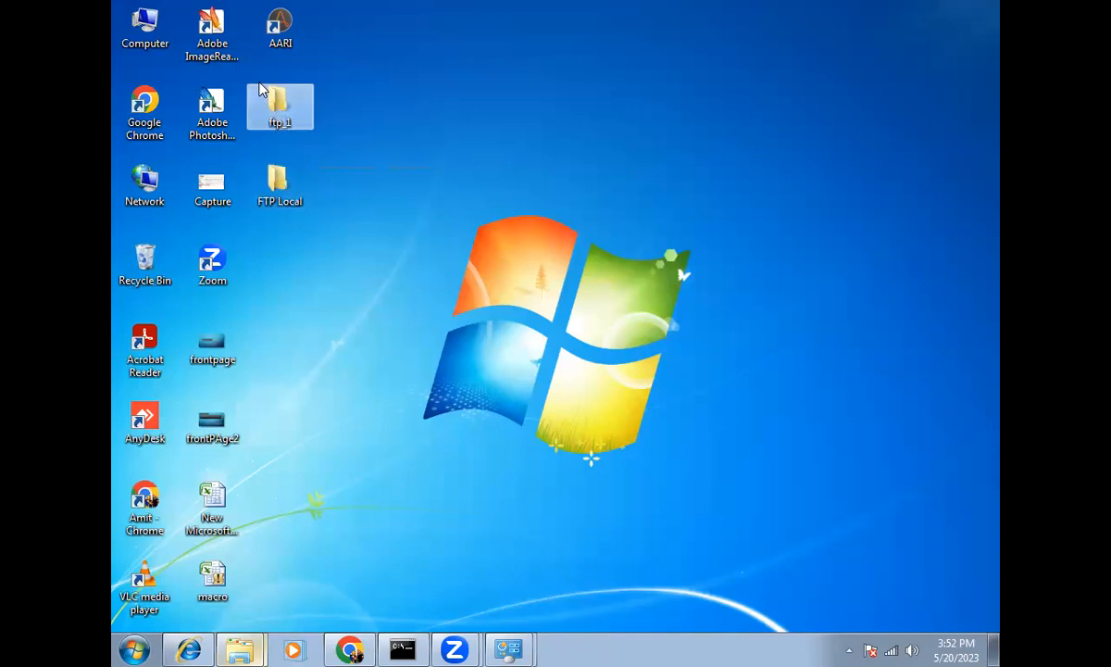
{"action": "mouse_move", "coordinate": [279, 118]}
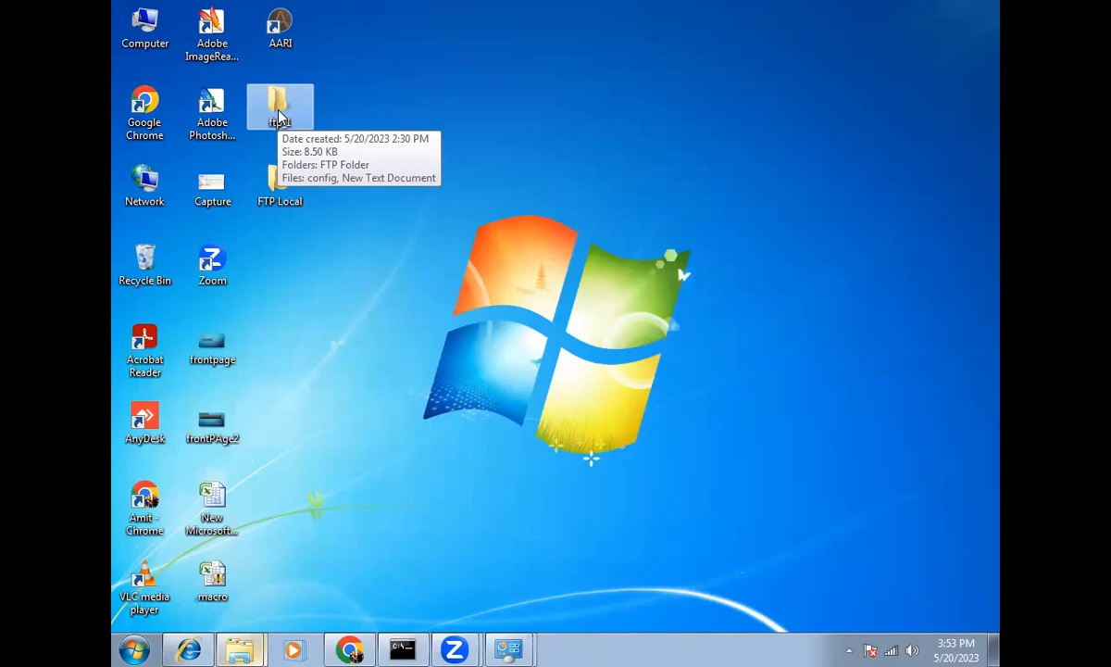
{"action": "double_click", "coordinate": [276, 116]}
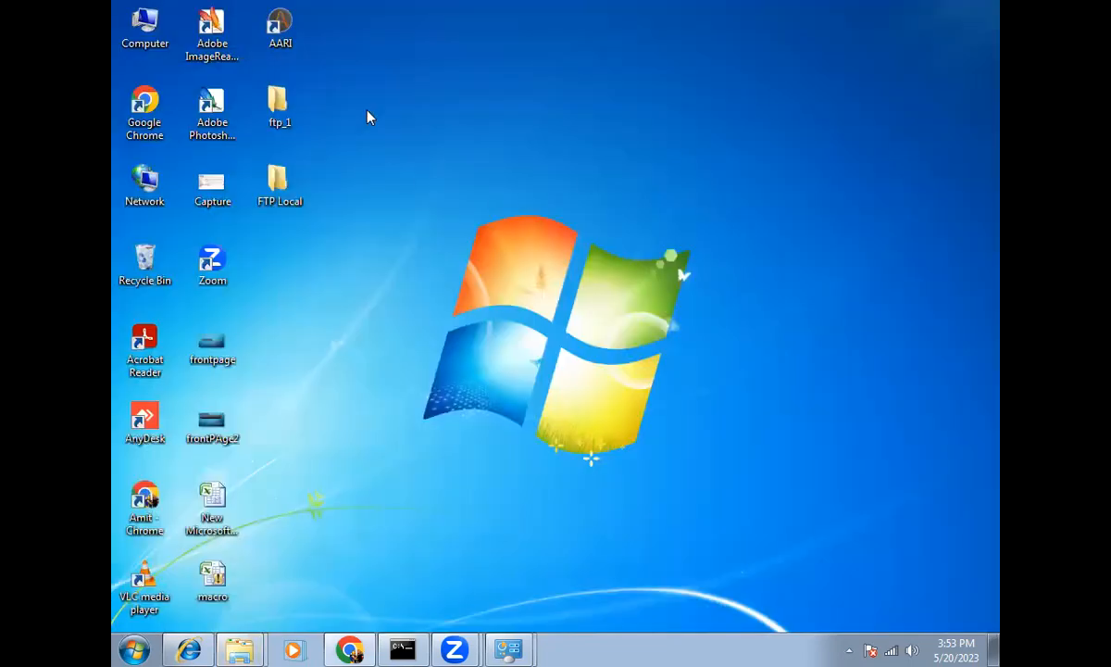
Step: Open the ftp_1 folder's Security properties and inspect the user account's permissions
{"action": "right_click", "coordinate": [265, 112]}
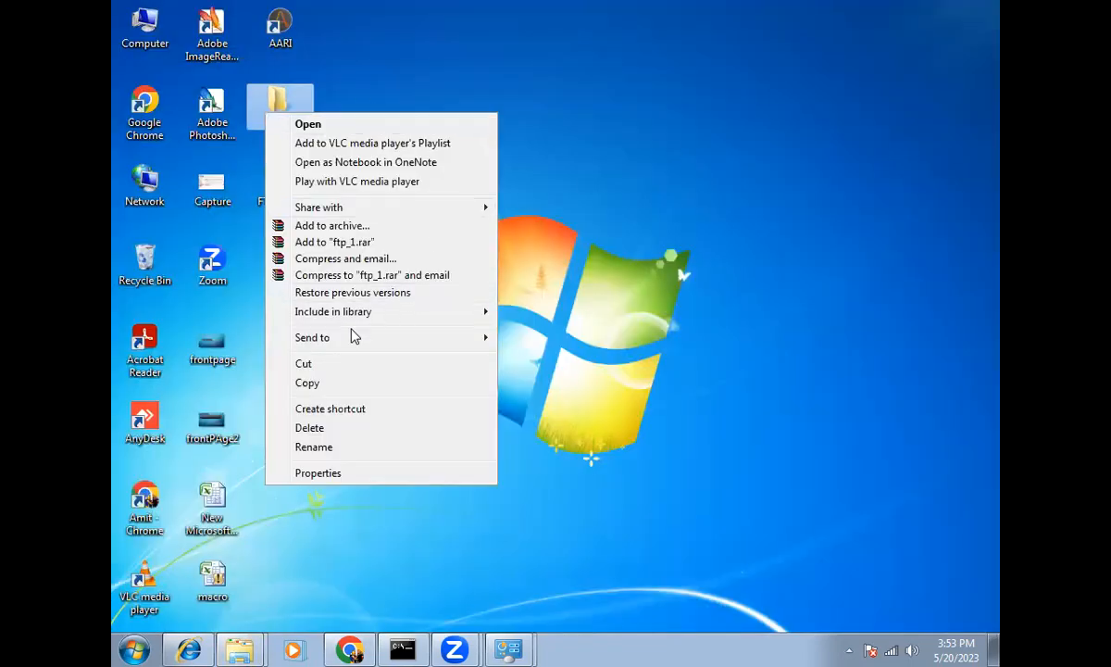
{"action": "left_click", "coordinate": [317, 473]}
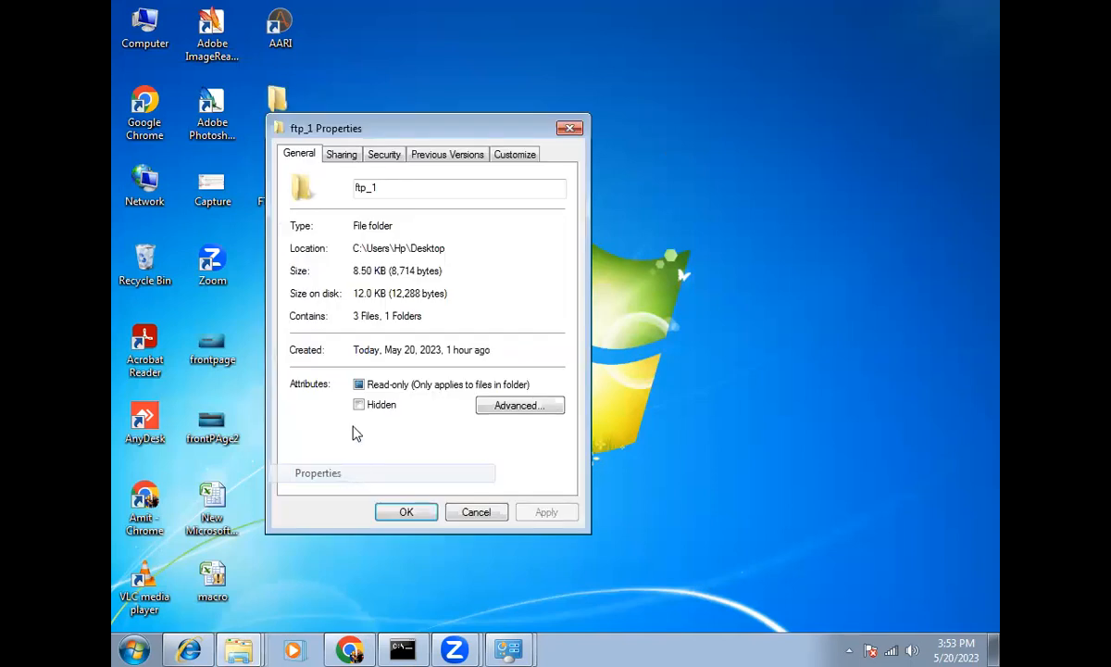
{"action": "left_click", "coordinate": [385, 156]}
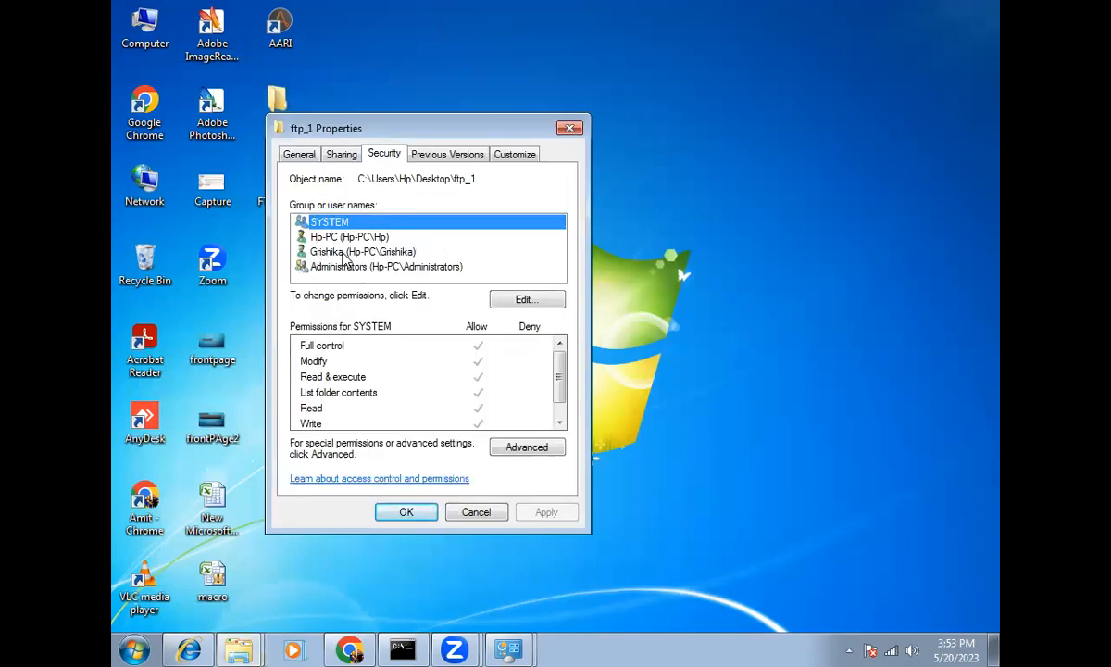
{"action": "left_click", "coordinate": [321, 253]}
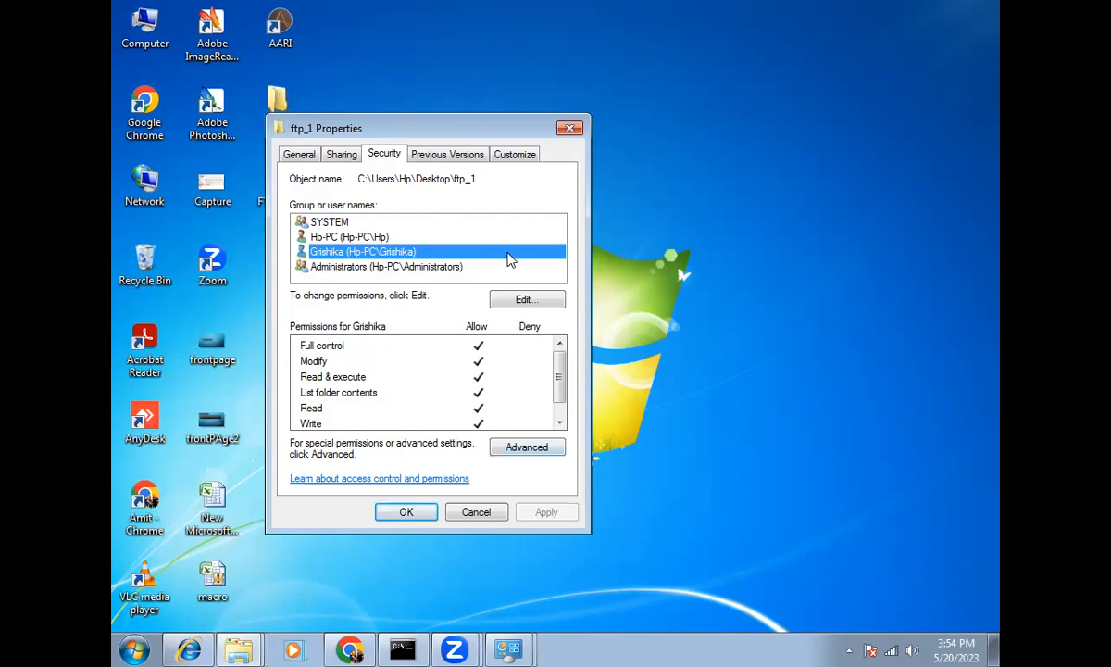
Step: Remove the local user from ftp_1's permissions and add it back via Check Names
{"action": "left_click", "coordinate": [523, 300]}
{"action": "left_click", "coordinate": [332, 314]}
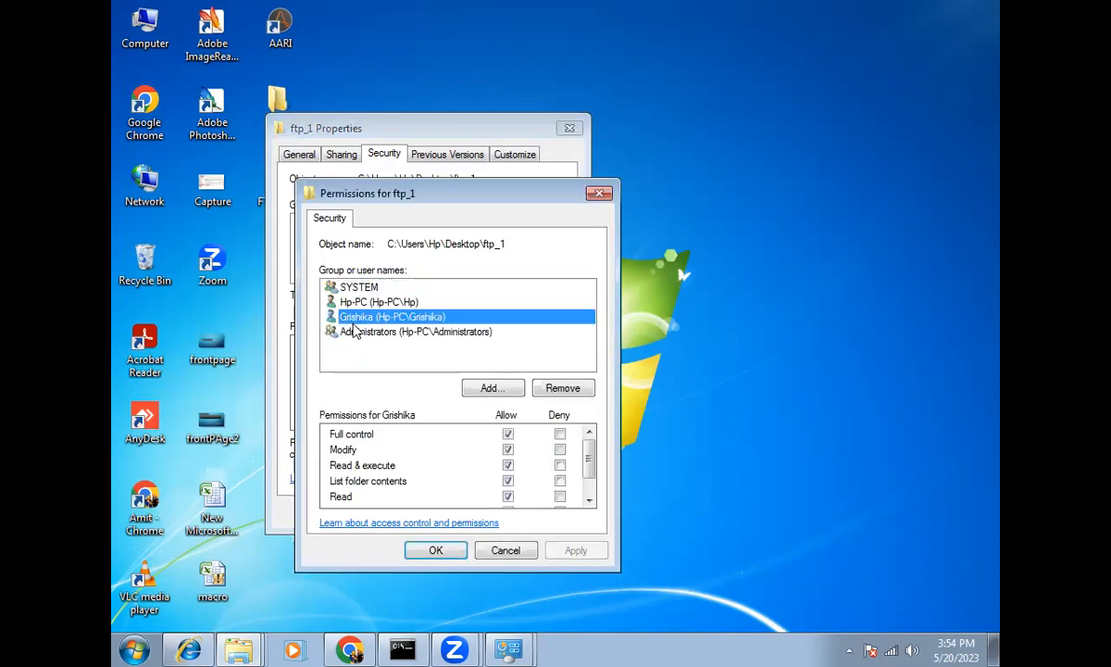
{"action": "left_click", "coordinate": [563, 388]}
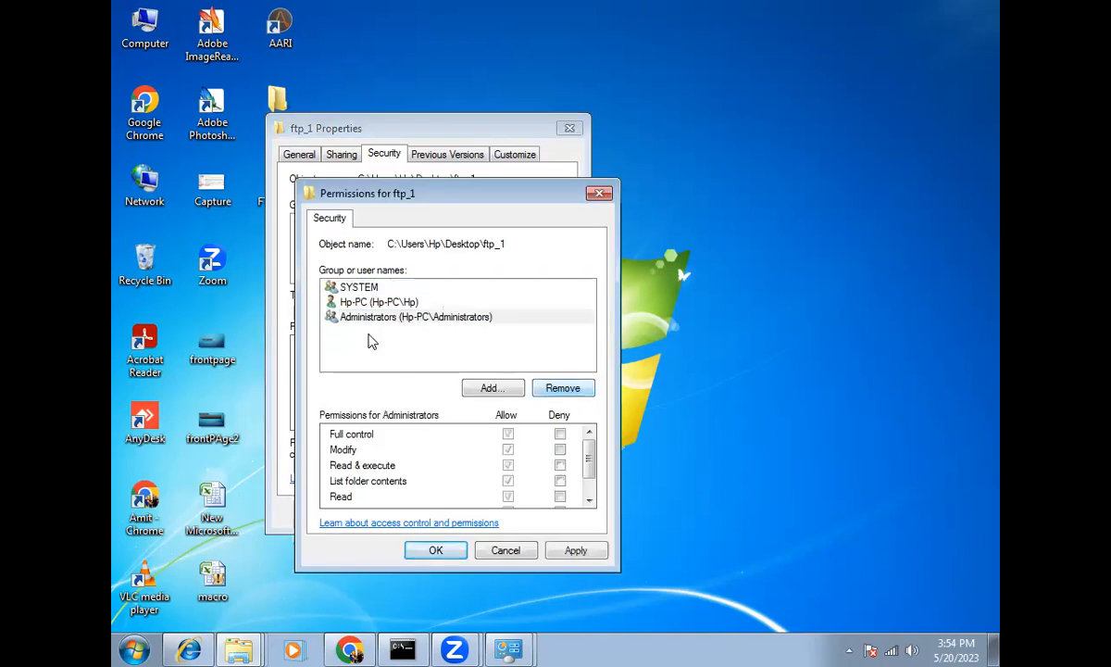
{"action": "left_click", "coordinate": [490, 388]}
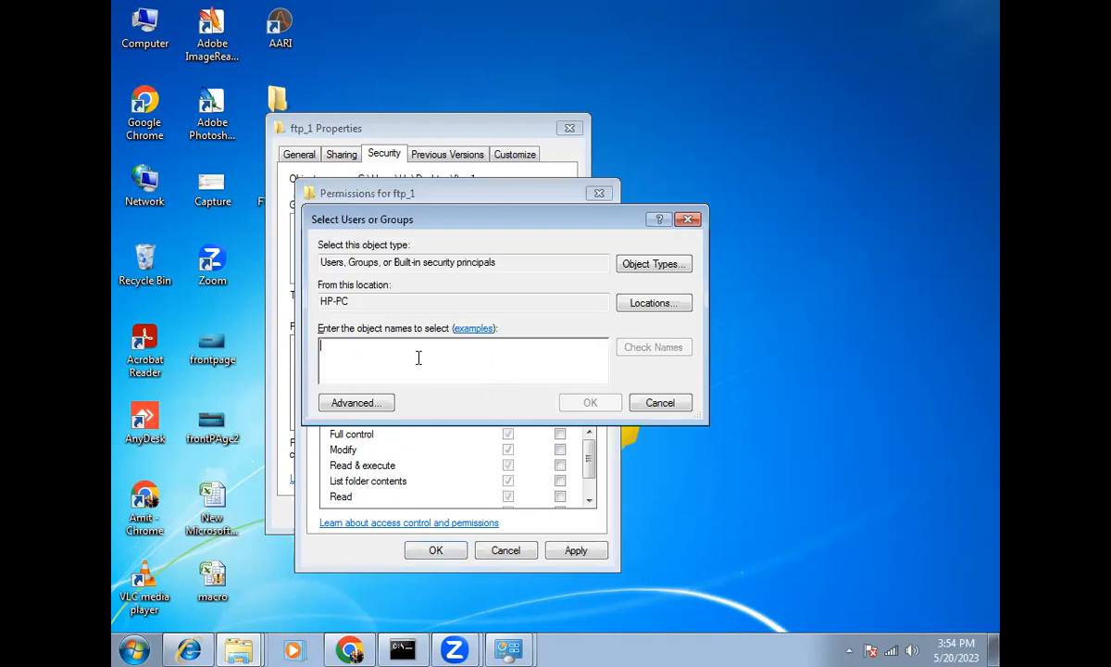
{"action": "type", "text": "Gr"}
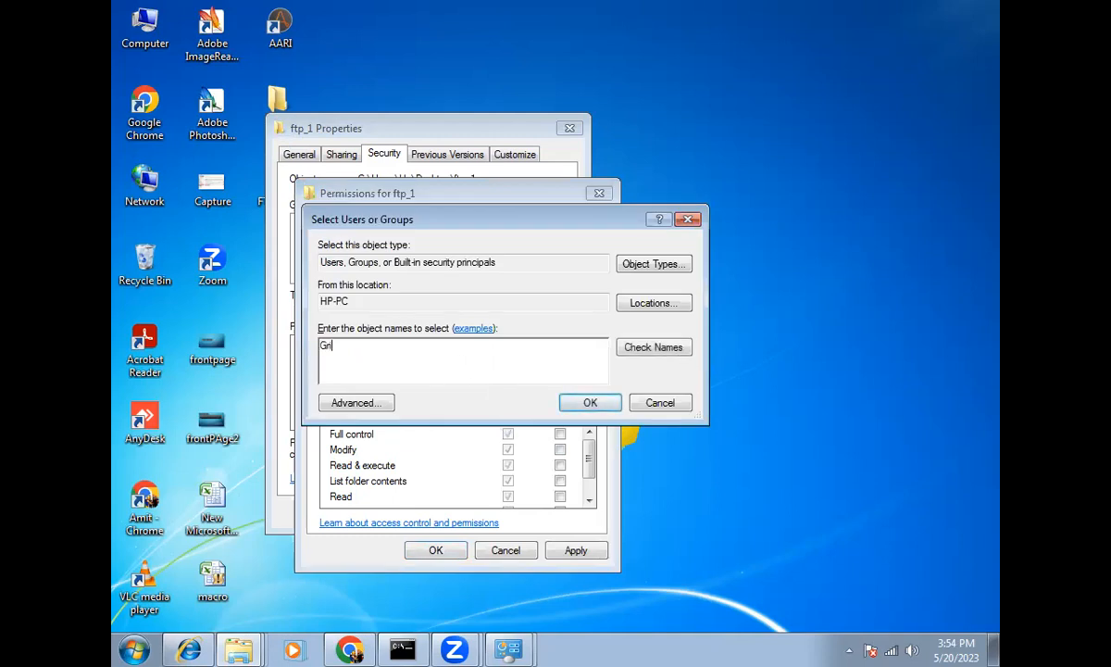
{"action": "left_click", "coordinate": [655, 349]}
{"action": "left_click", "coordinate": [410, 361]}
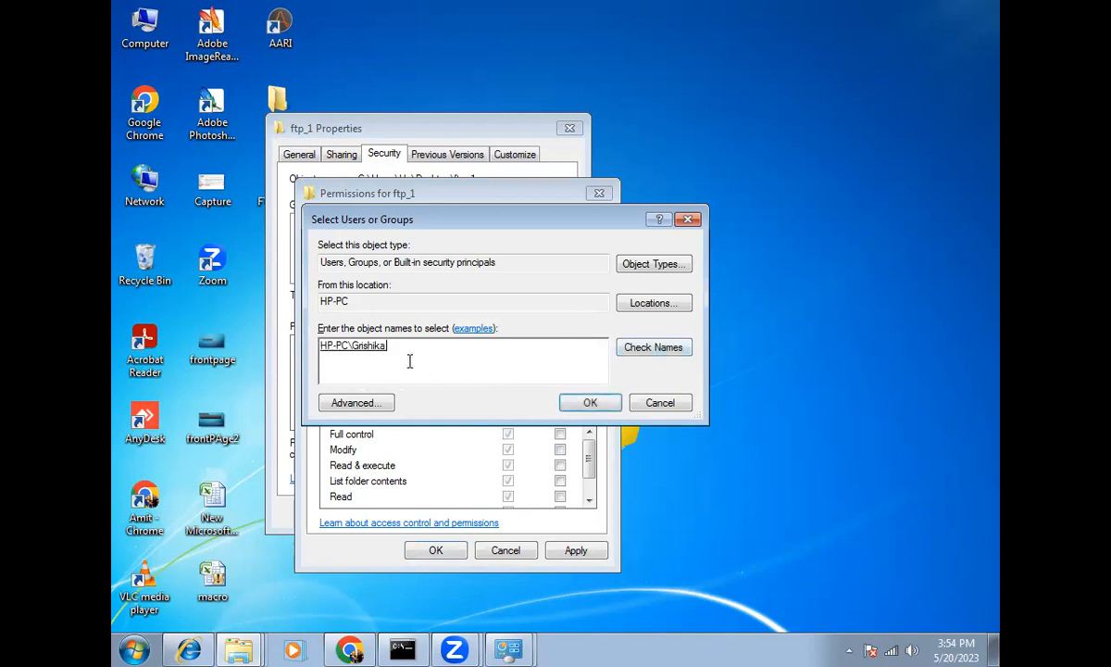
{"action": "double_click", "coordinate": [335, 348]}
{"action": "left_click", "coordinate": [589, 404]}
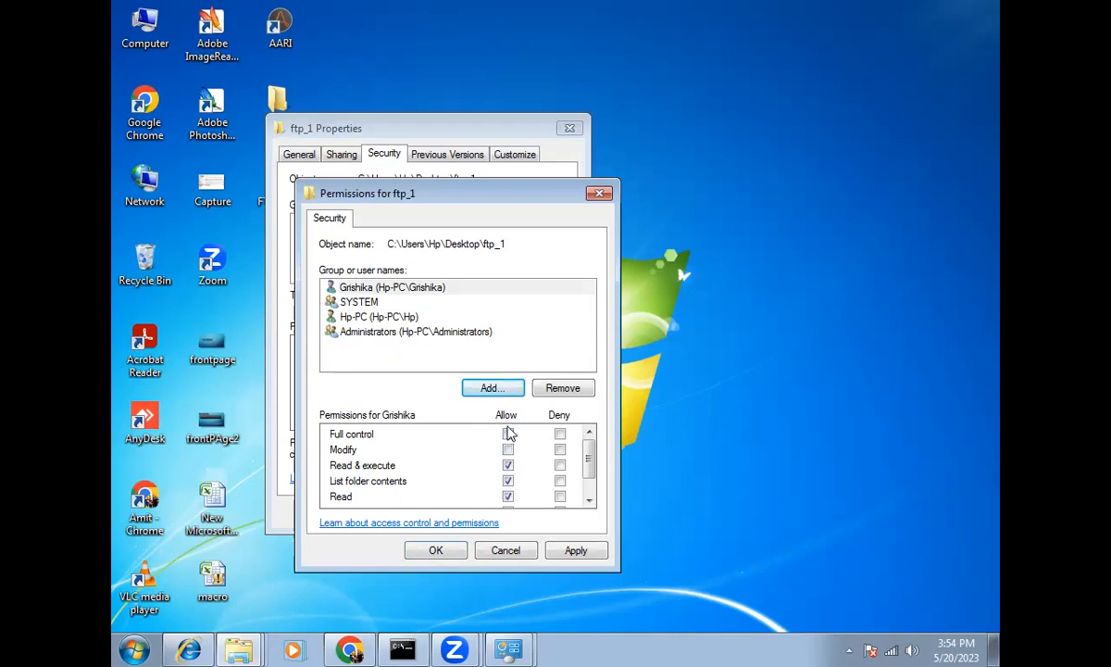
Step: Allow Full control for the re-added user, then apply and close both dialogs
{"action": "left_click", "coordinate": [508, 434]}
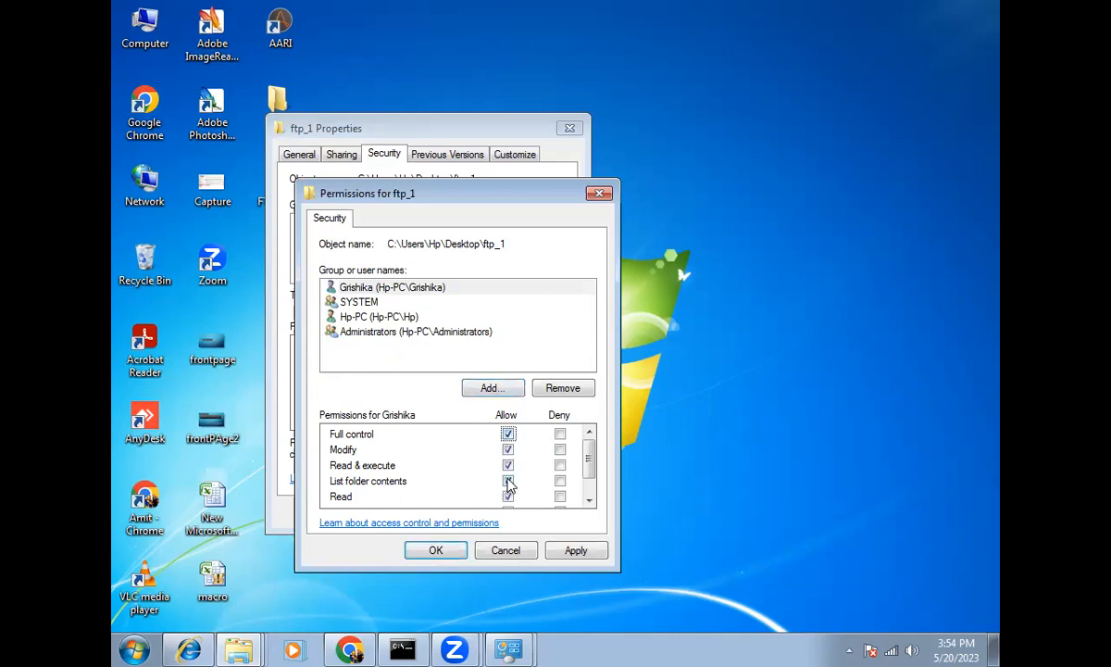
{"action": "scroll", "coordinate": [507, 482], "scroll_direction": "down", "scroll_amount": 1}
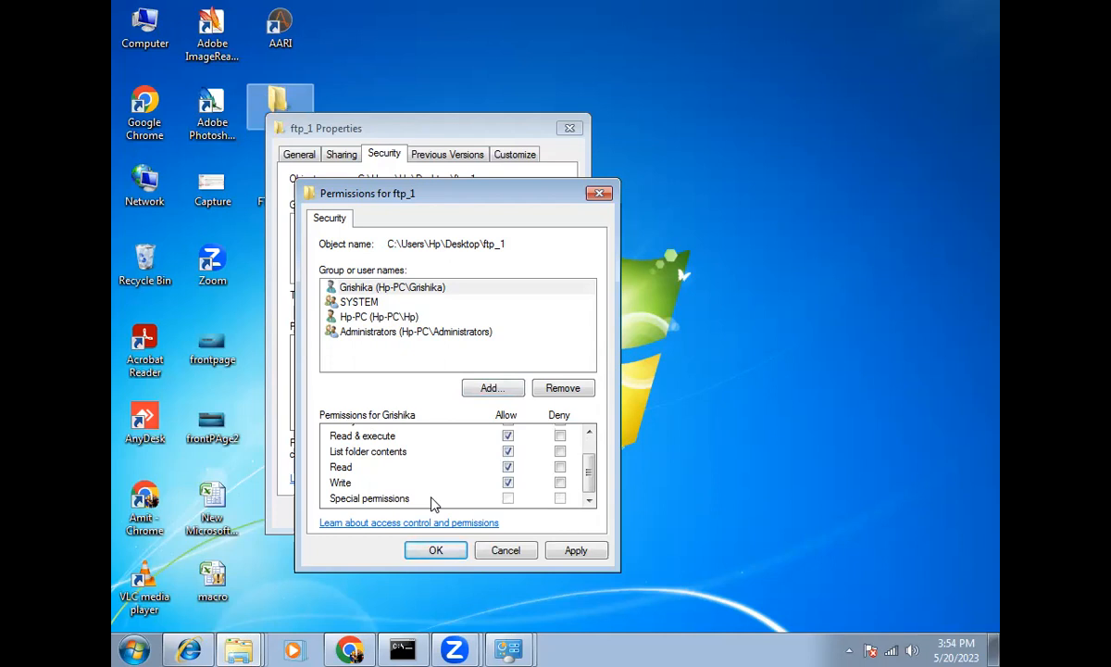
{"action": "left_click", "coordinate": [565, 550]}
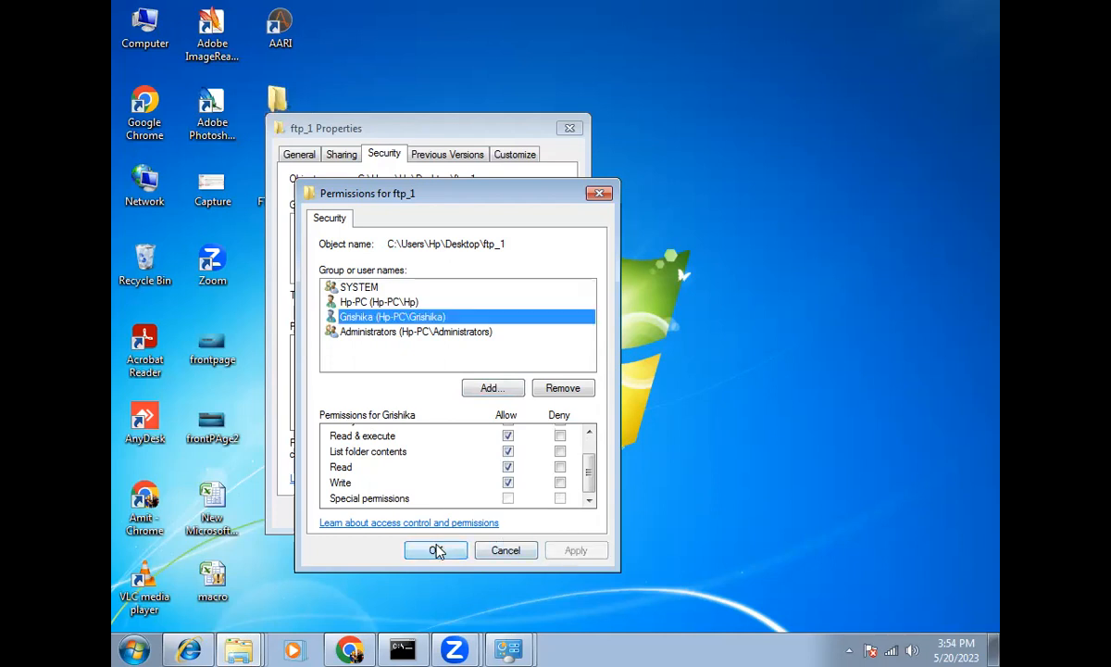
{"action": "left_click", "coordinate": [436, 550]}
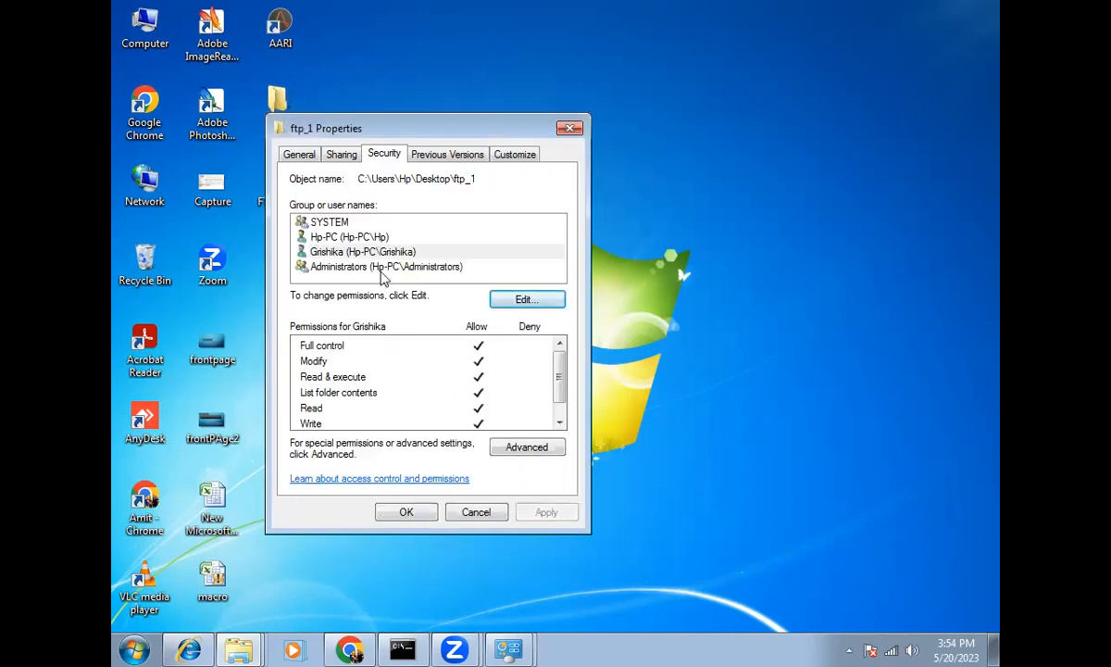
{"action": "left_click", "coordinate": [408, 512]}
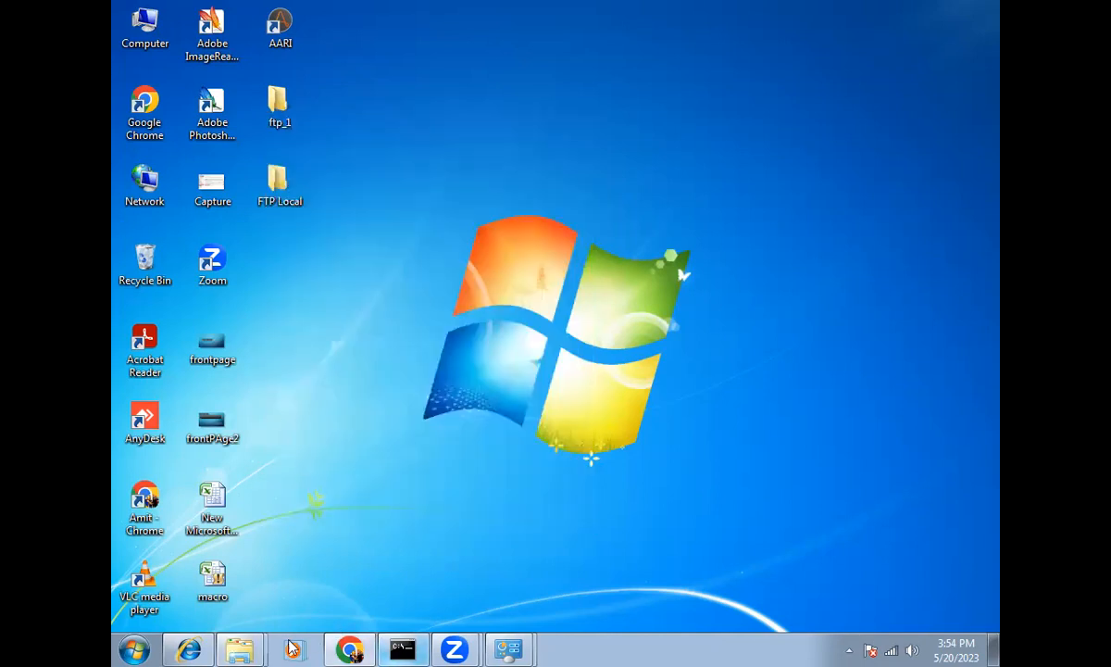
Step: Disable the Put files step and drag a Get files step in before Disconnect
{"action": "left_click", "coordinate": [347, 650]}
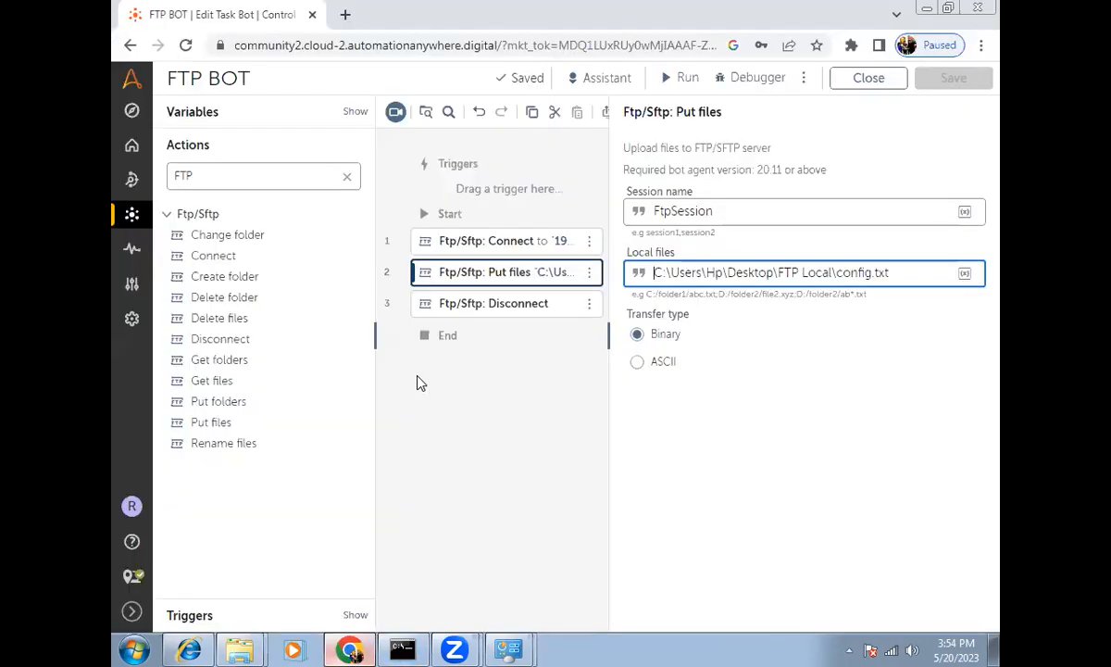
{"action": "left_click", "coordinate": [553, 275]}
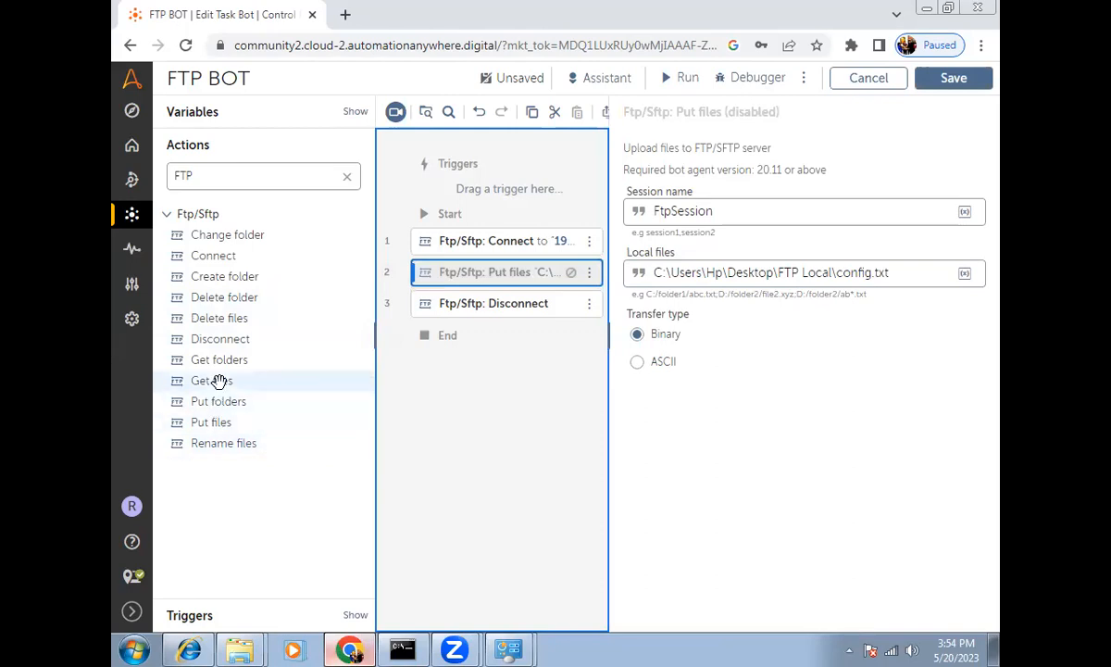
{"action": "left_click_drag", "start_coordinate": [220, 381], "coordinate": [488, 294]}
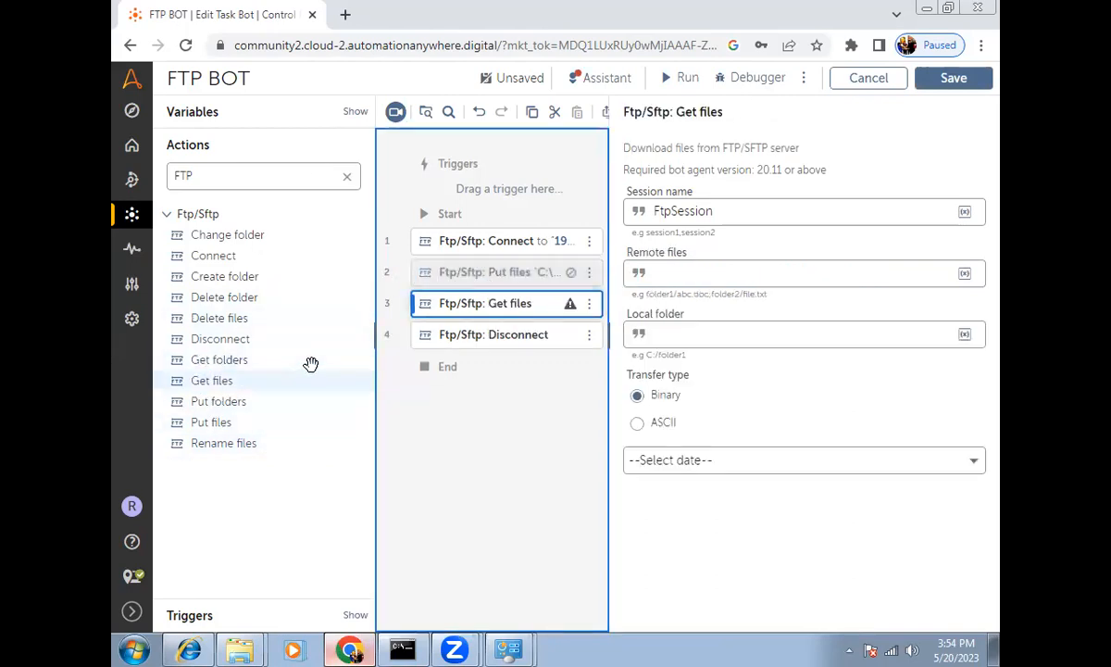
{"action": "mouse_move", "coordinate": [240, 648]}
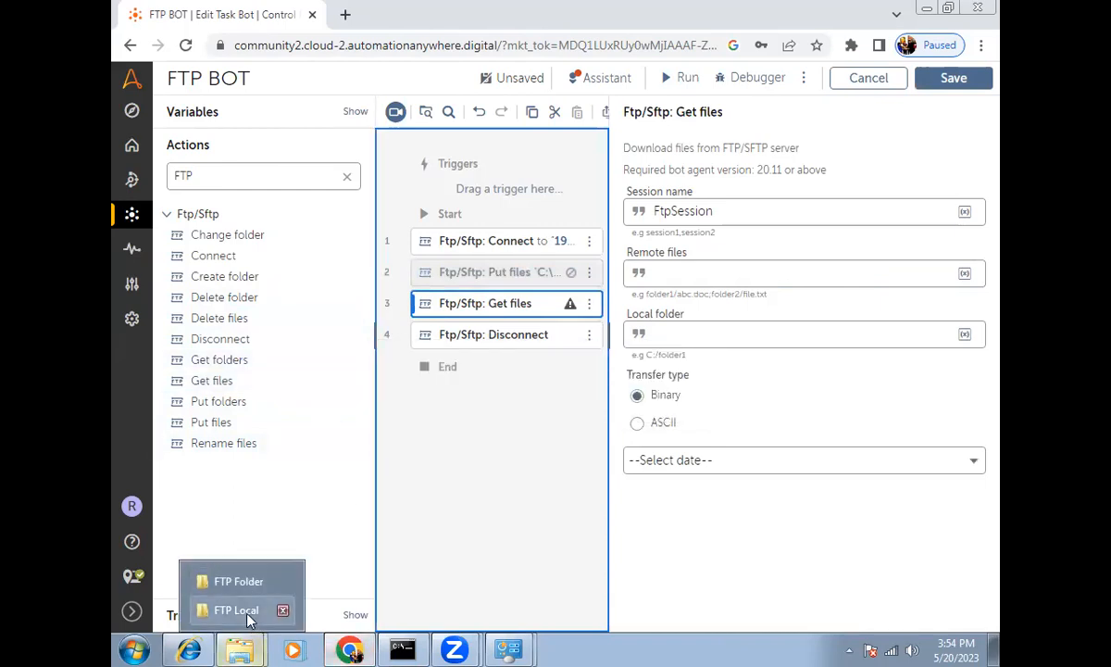
{"action": "left_click", "coordinate": [246, 609]}
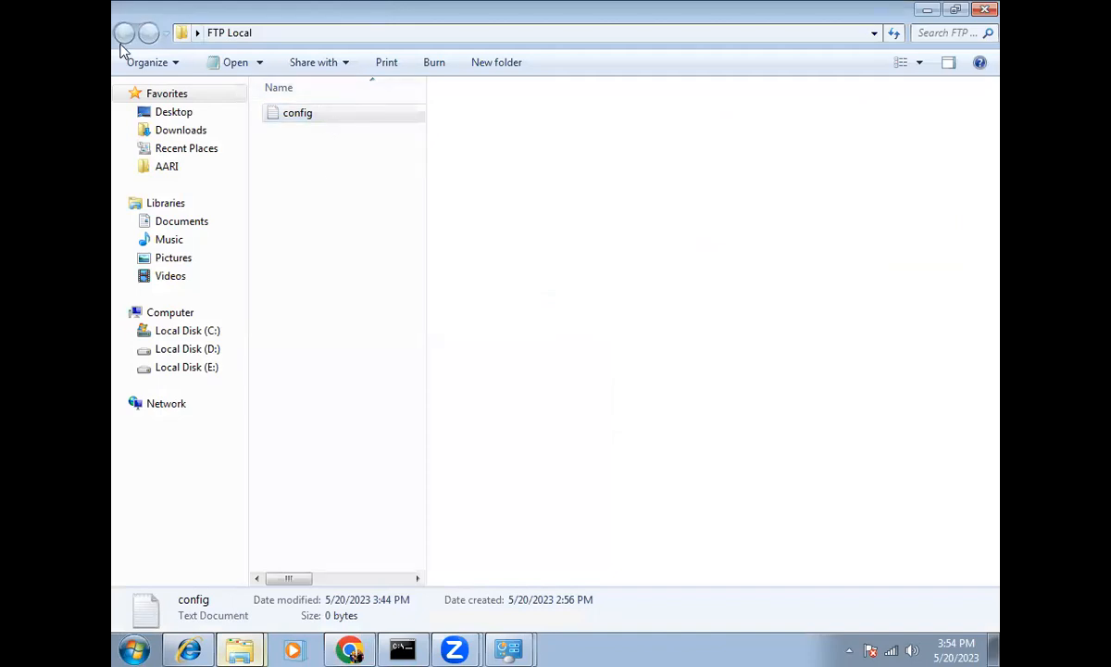
Step: Delete the local config file to the Recycle Bin and reopen the FTP root at 192.168.1.10
{"action": "key", "text": "Delete"}
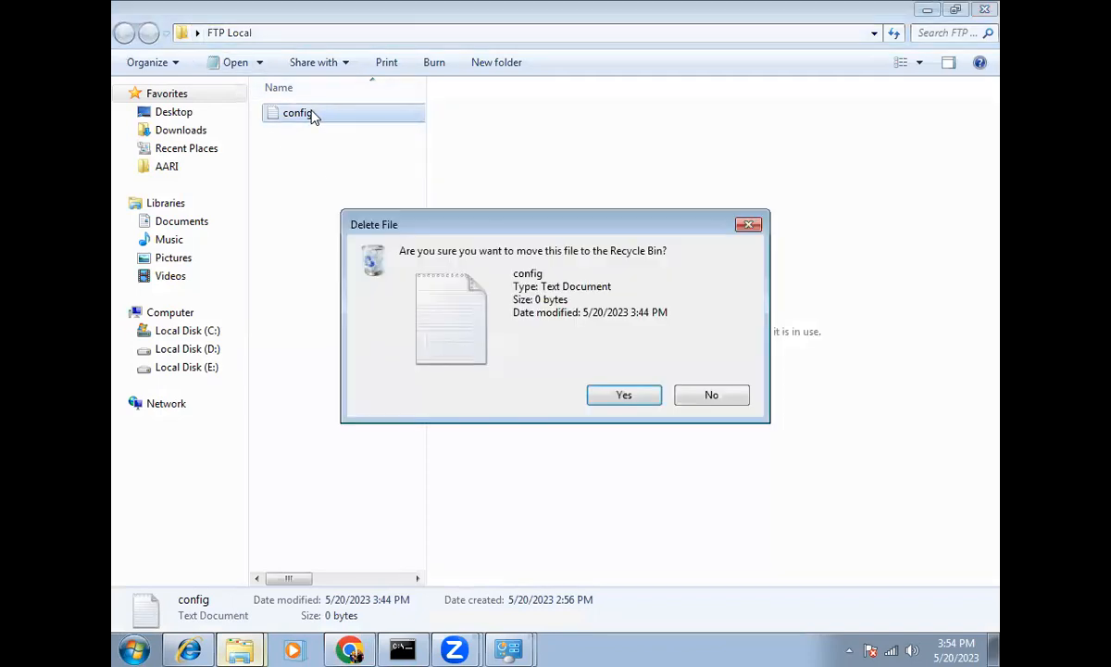
{"action": "left_click", "coordinate": [624, 392]}
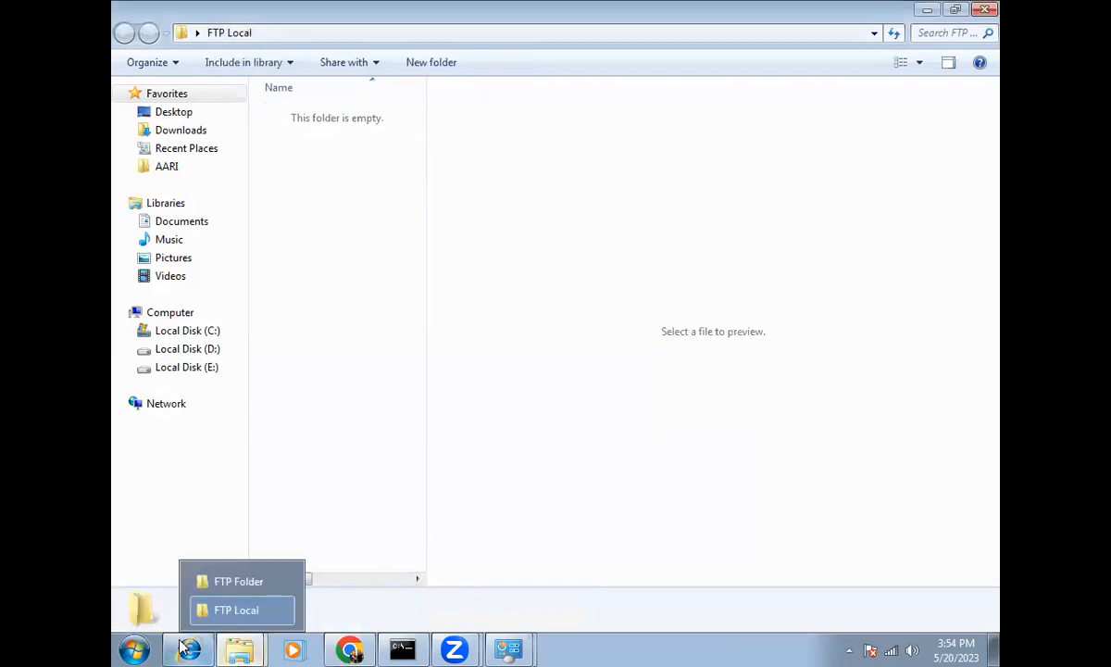
{"action": "right_click", "coordinate": [189, 649]}
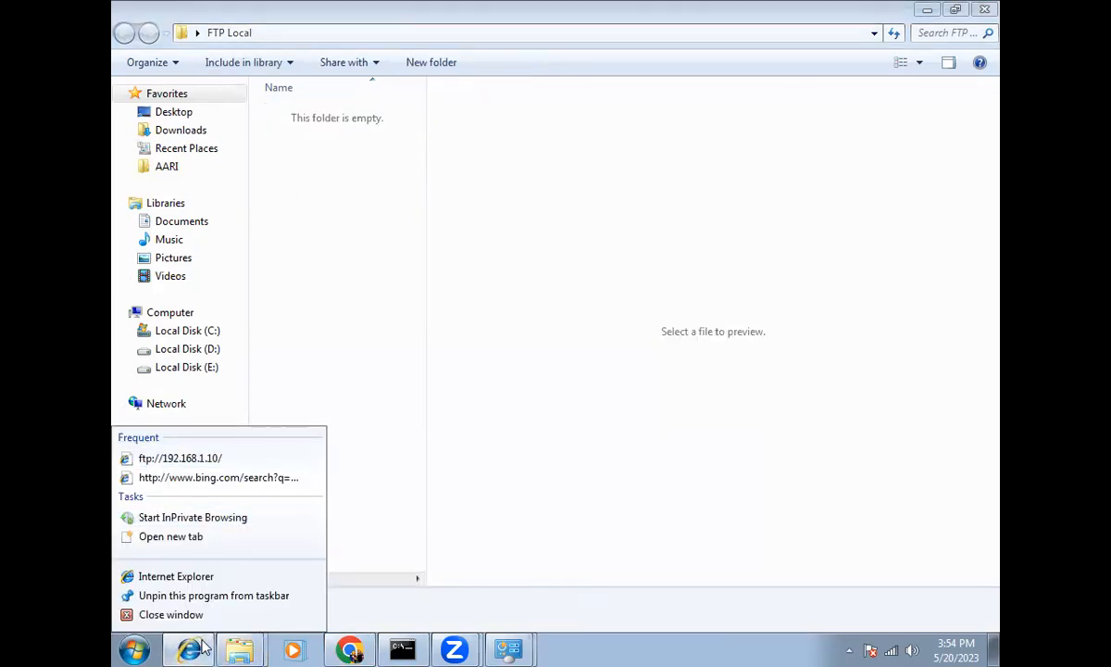
{"action": "left_click", "coordinate": [181, 457]}
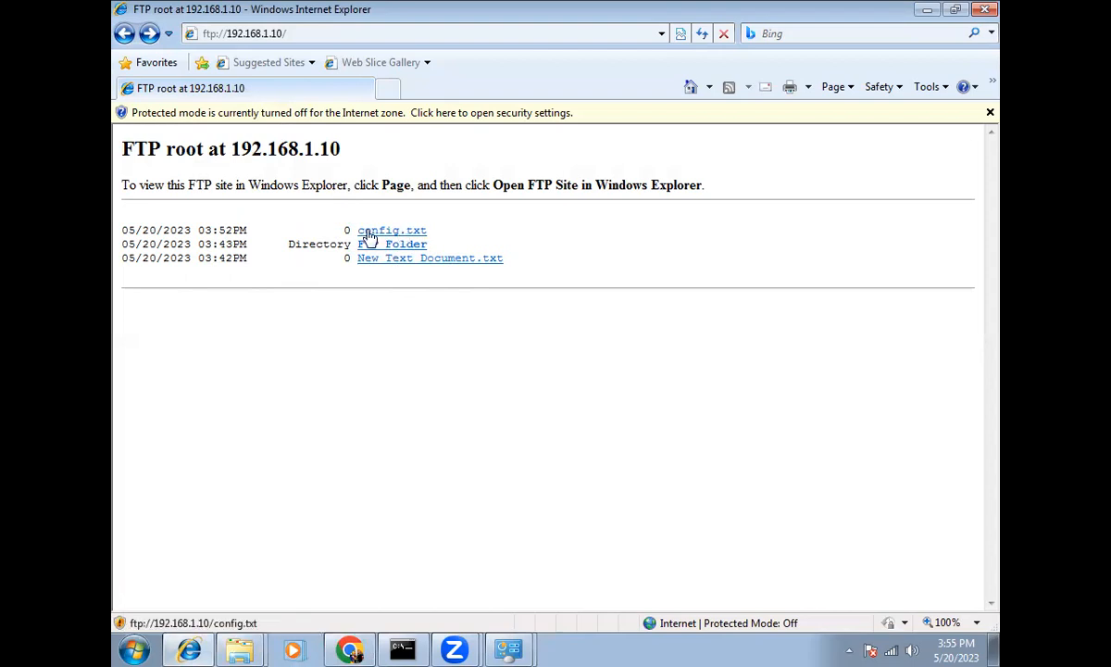
{"action": "left_click", "coordinate": [333, 607]}
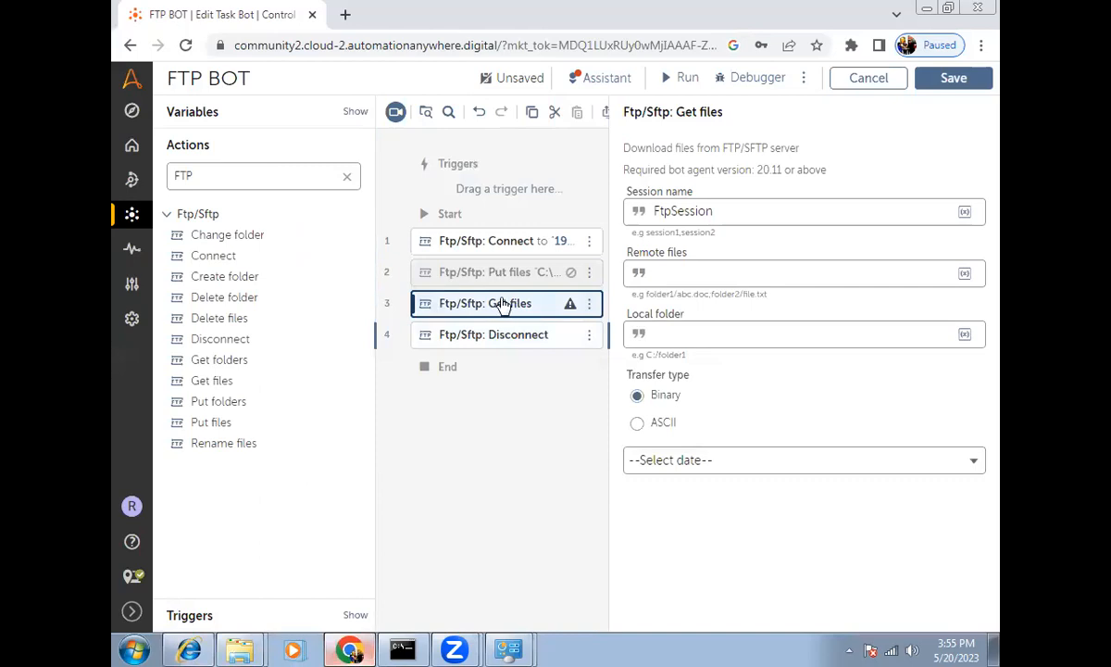
Step: Enter /config.txt as the Get files remote file, correcting the capital C to lowercase
{"action": "left_click_drag", "start_coordinate": [643, 150], "coordinate": [792, 144]}
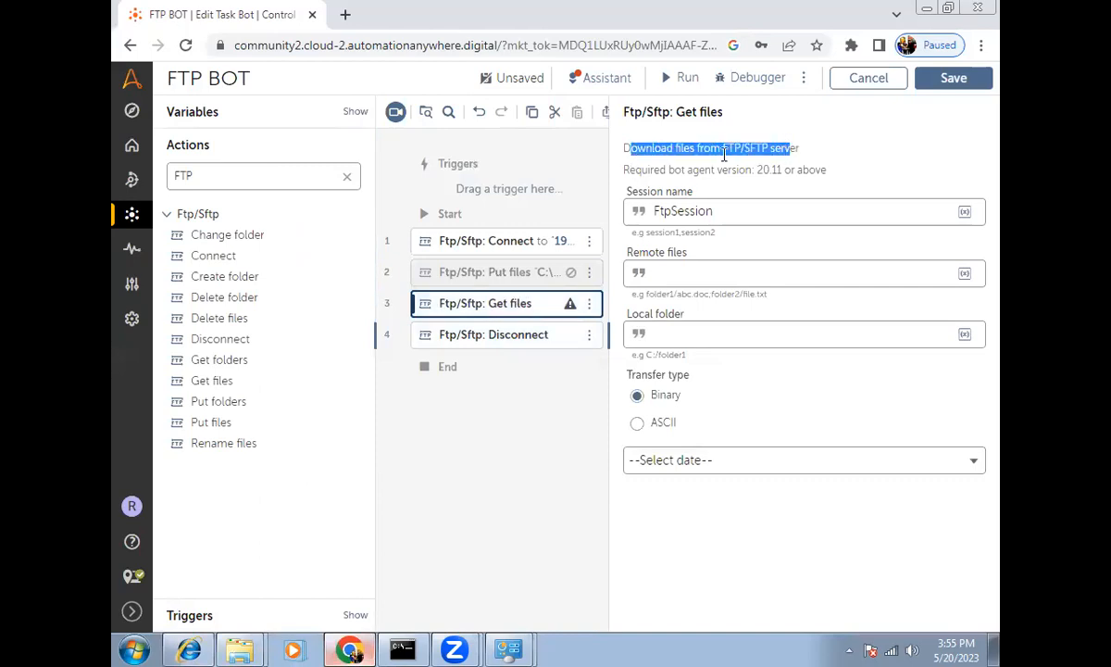
{"action": "left_click", "coordinate": [680, 274]}
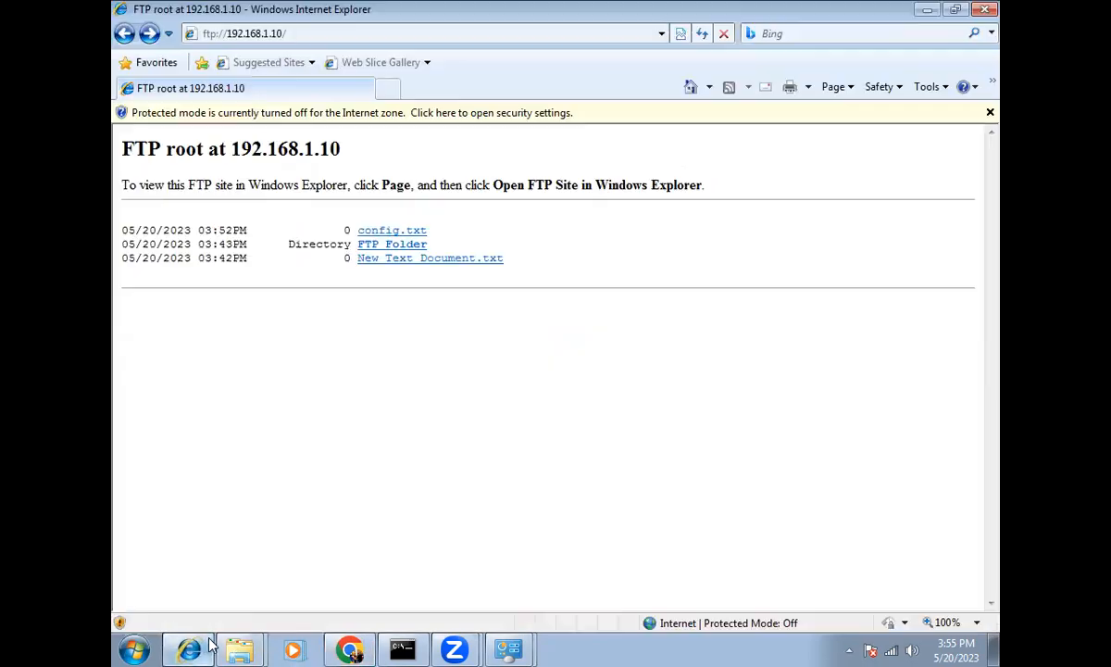
{"action": "left_click", "coordinate": [189, 650]}
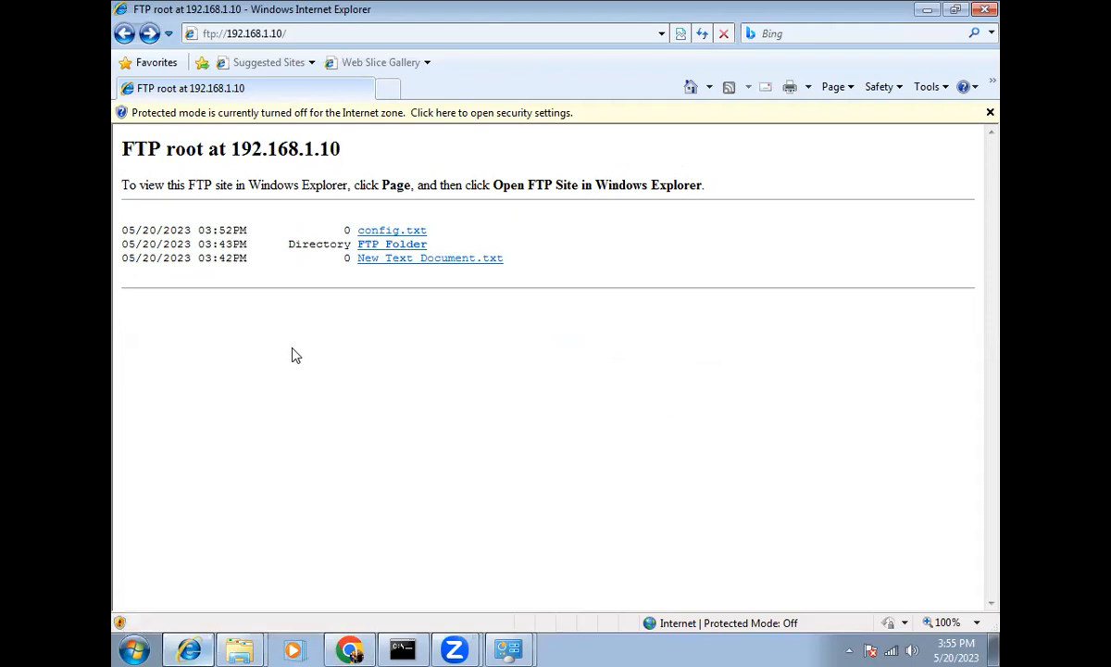
{"action": "right_click", "coordinate": [190, 648]}
{"action": "left_click", "coordinate": [344, 648]}
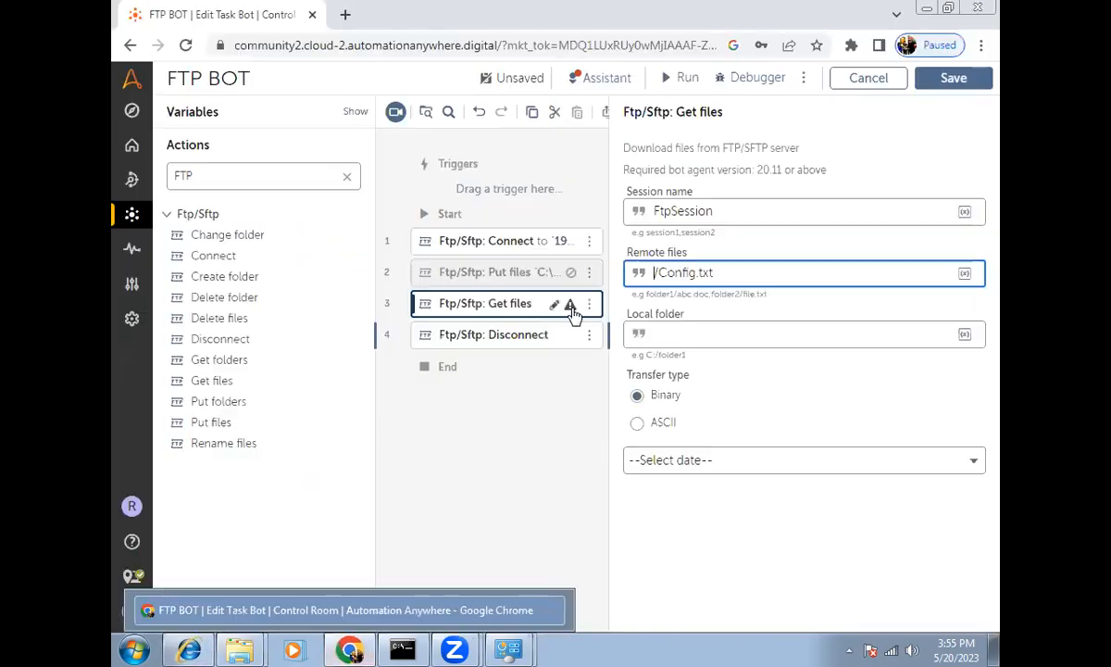
{"action": "left_click", "coordinate": [669, 272]}
{"action": "key", "text": "BackSpace"}
{"action": "type", "text": "c"}
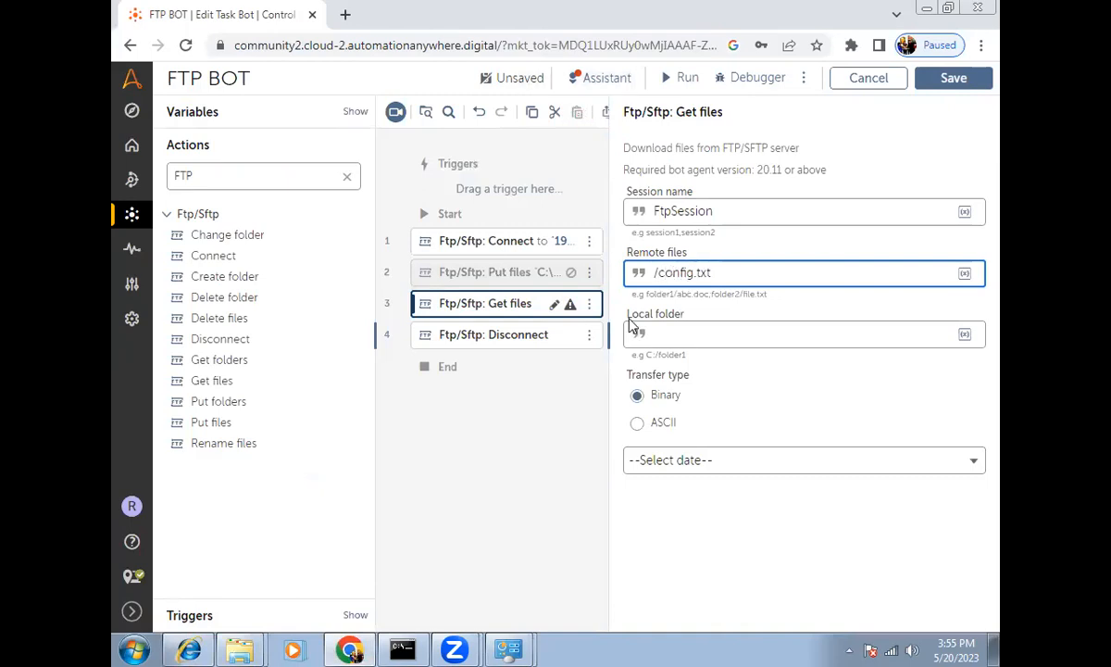
Step: Set Local folder to the pasted FTP Local path with a trailing backslash, then save and run
{"action": "left_click", "coordinate": [680, 334]}
{"action": "mouse_move", "coordinate": [240, 648]}
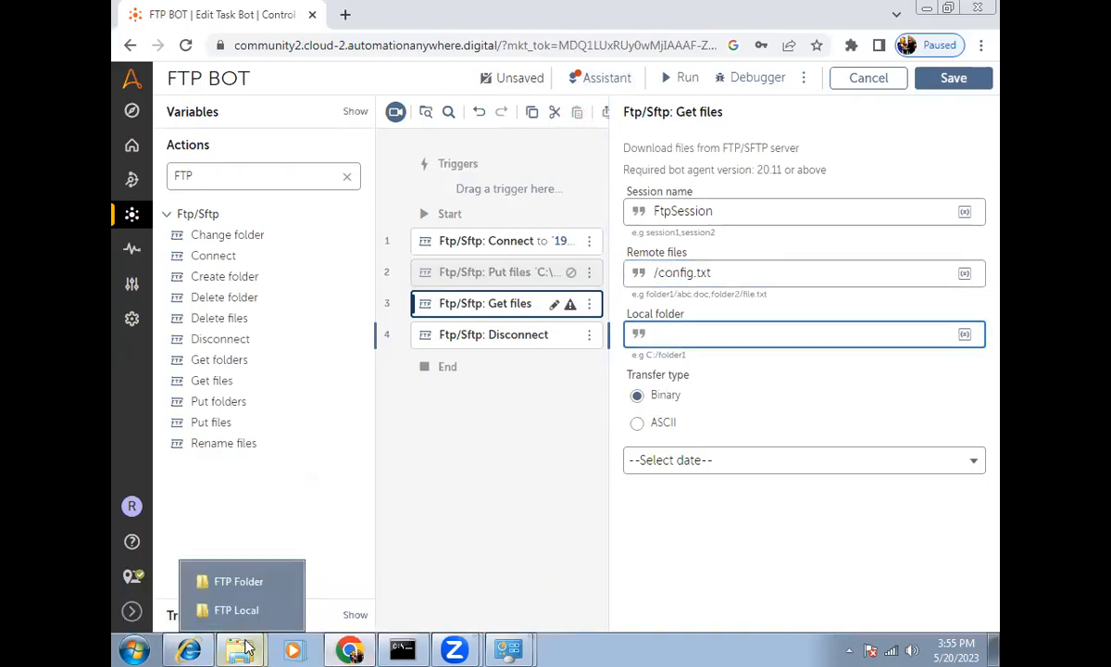
{"action": "left_click", "coordinate": [242, 608]}
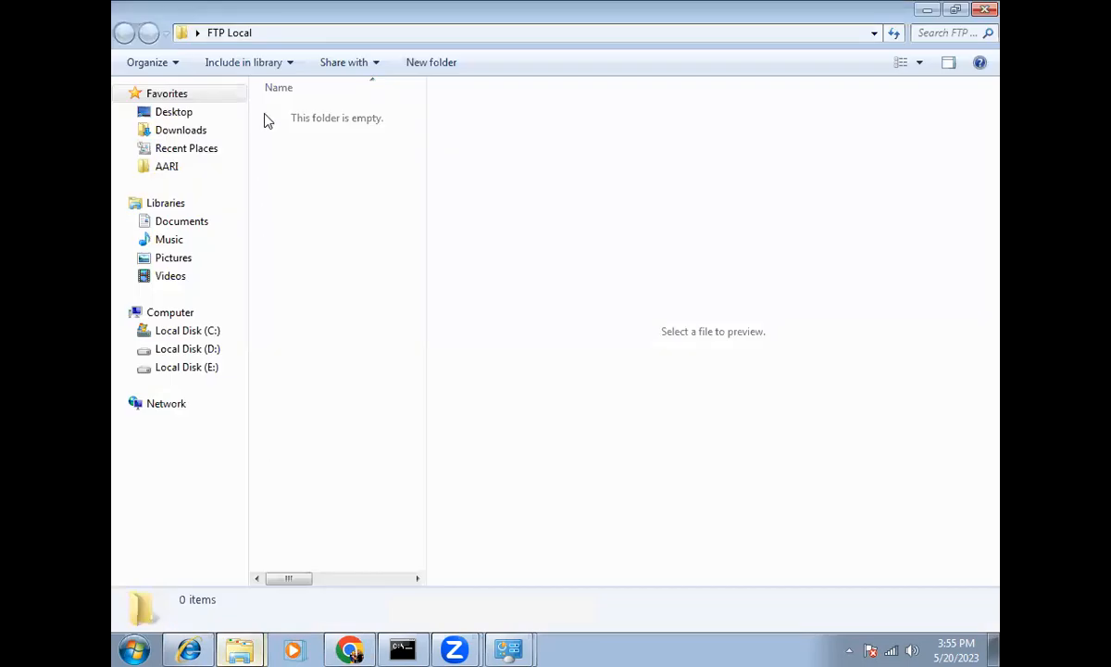
{"action": "key", "text": "alt+d"}
{"action": "key", "text": "ctrl+c"}
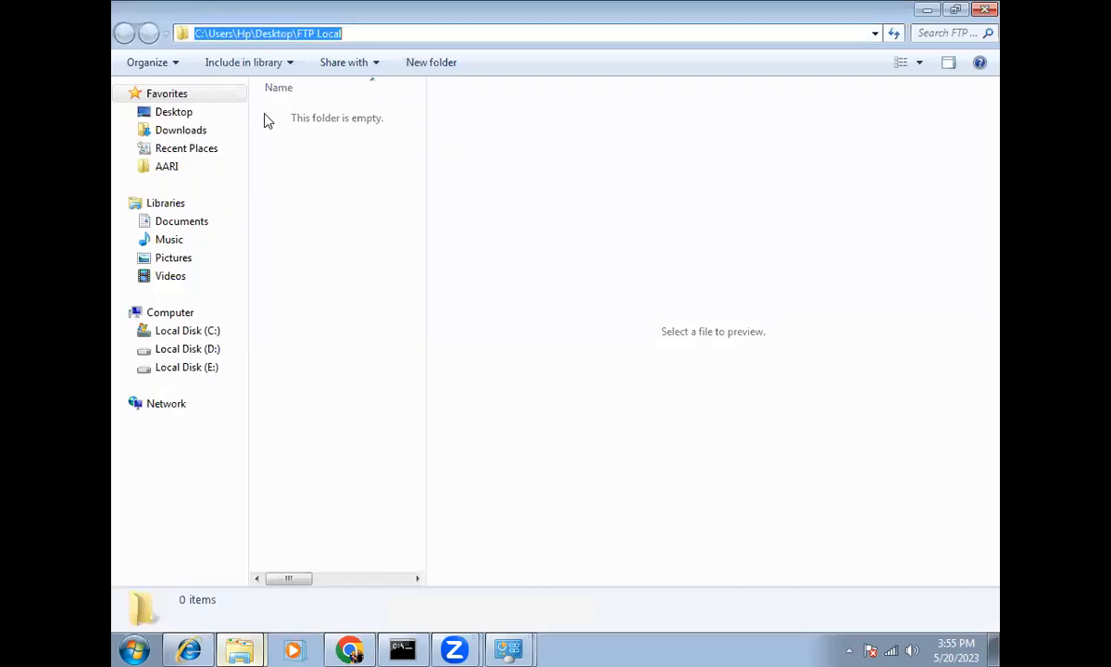
{"action": "left_click", "coordinate": [359, 647]}
{"action": "key", "text": "ctrl+v"}
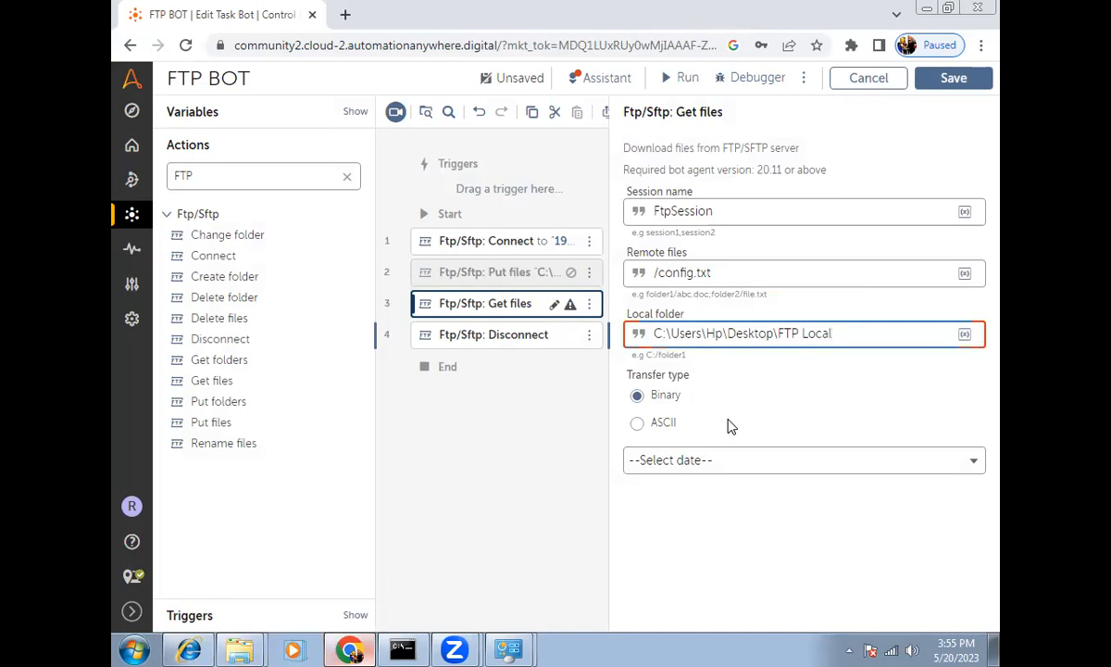
{"action": "type", "text": "\\"}
{"action": "left_click", "coordinate": [683, 82]}
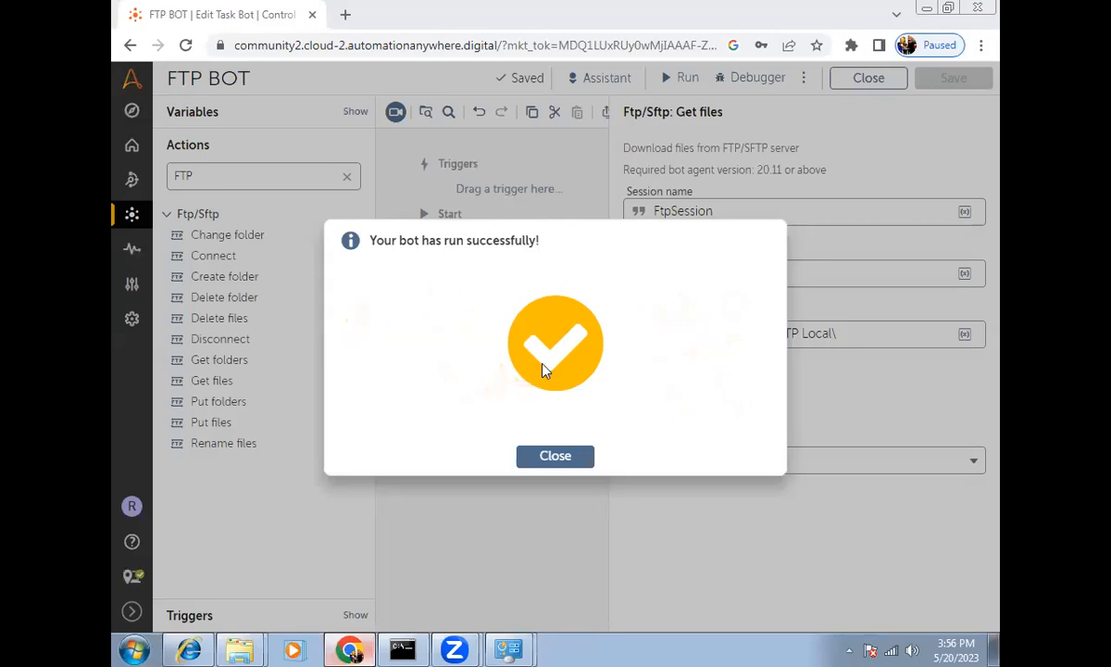
Step: Close the success message and confirm config was downloaded into the FTP Local folder
{"action": "left_click", "coordinate": [558, 457]}
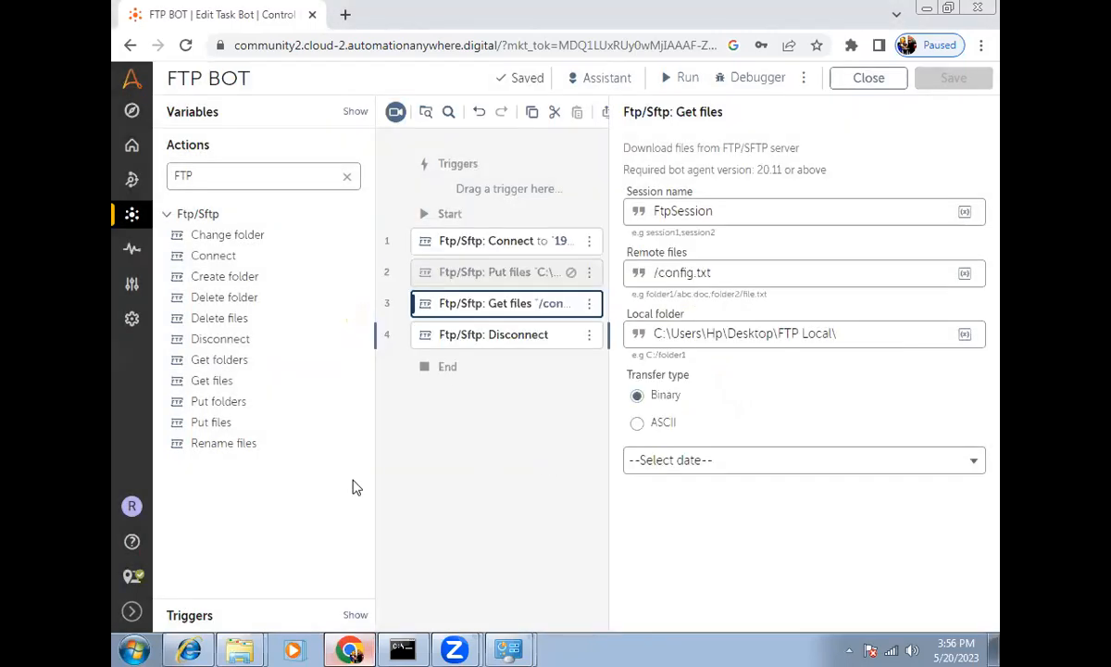
{"action": "mouse_move", "coordinate": [243, 648]}
{"action": "left_click", "coordinate": [230, 571]}
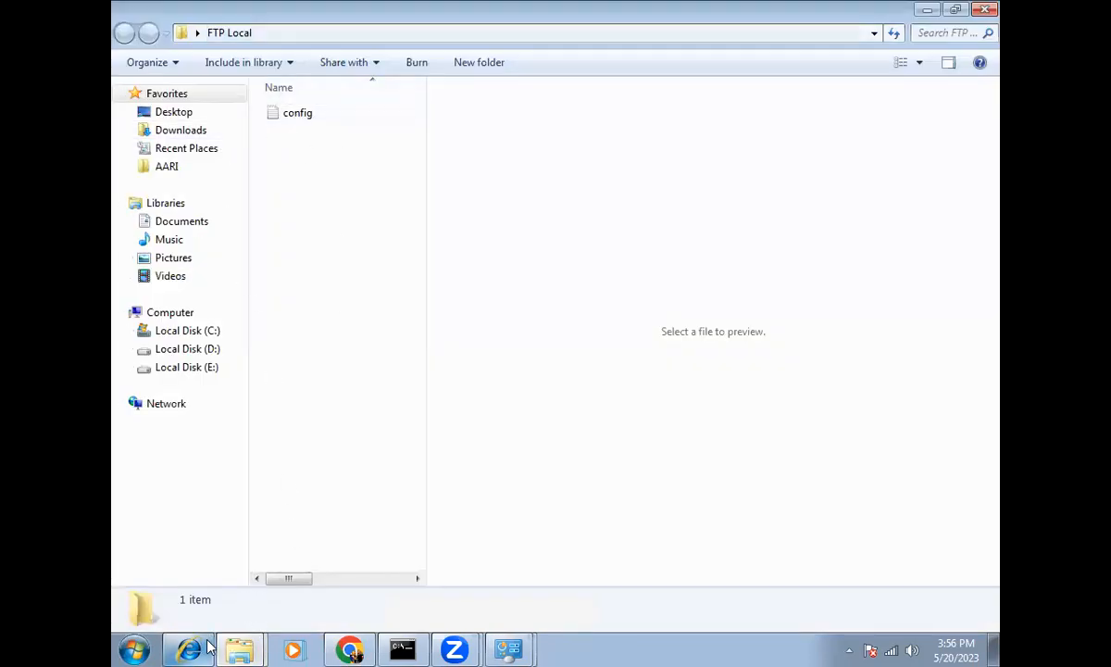
{"action": "left_click", "coordinate": [364, 649]}
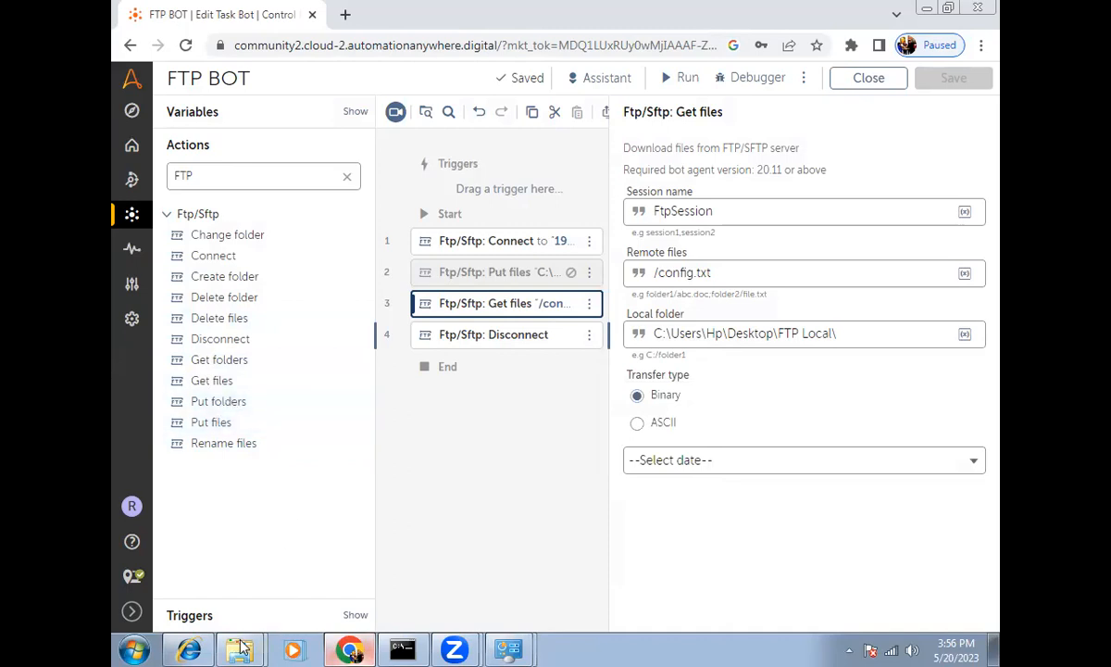
{"action": "mouse_move", "coordinate": [239, 650]}
{"action": "left_click", "coordinate": [223, 609]}
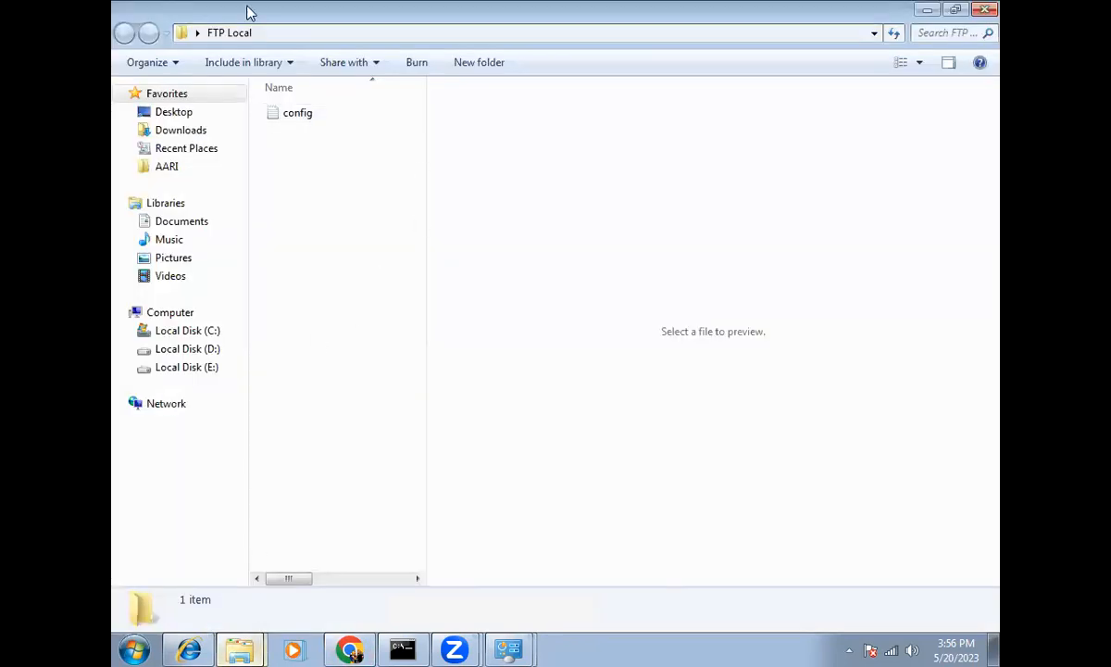
Step: Create an Upload folder in FTP Local and move the config file into it
{"action": "right_click", "coordinate": [297, 175]}
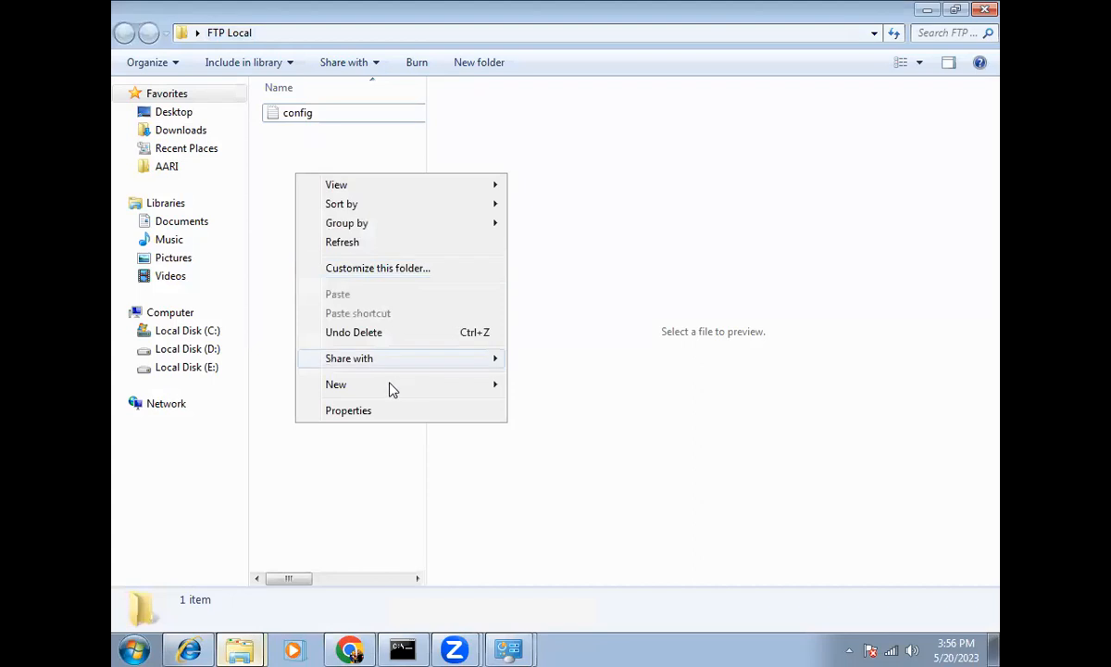
{"action": "mouse_move", "coordinate": [399, 388]}
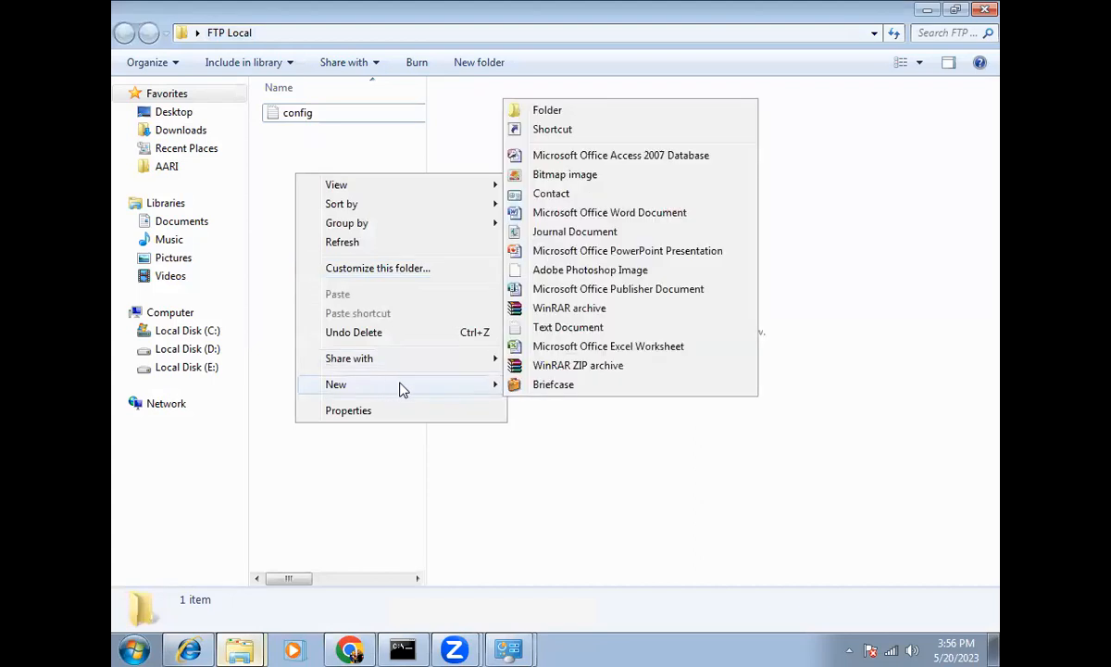
{"action": "left_click", "coordinate": [530, 111]}
{"action": "type", "text": "Upload"}
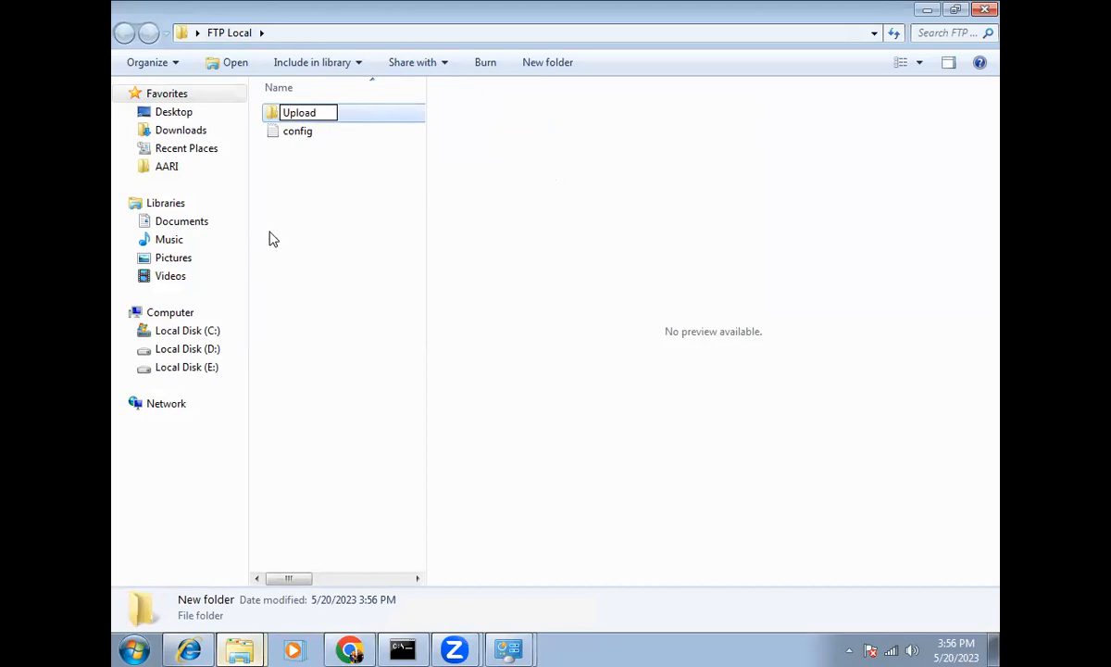
{"action": "left_click", "coordinate": [326, 208]}
{"action": "left_click_drag", "start_coordinate": [306, 135], "coordinate": [308, 120]}
{"action": "double_click", "coordinate": [307, 120]}
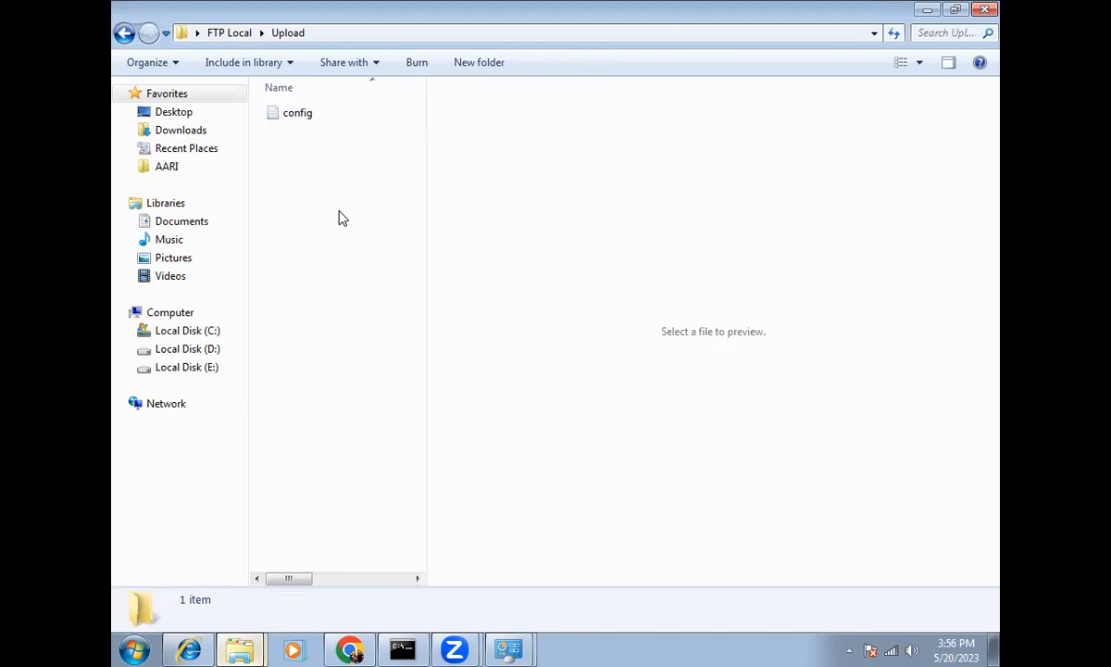
Step: Create a new Excel worksheet named Config2 inside the Upload folder
{"action": "right_click", "coordinate": [321, 183]}
{"action": "mouse_move", "coordinate": [412, 393]}
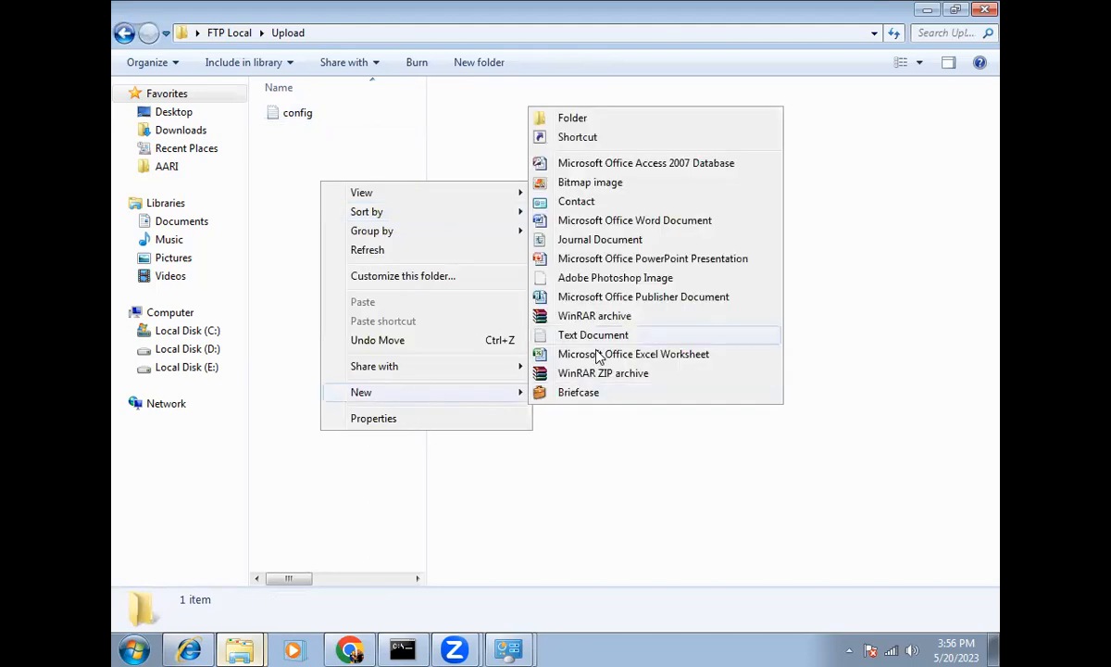
{"action": "left_click", "coordinate": [595, 354]}
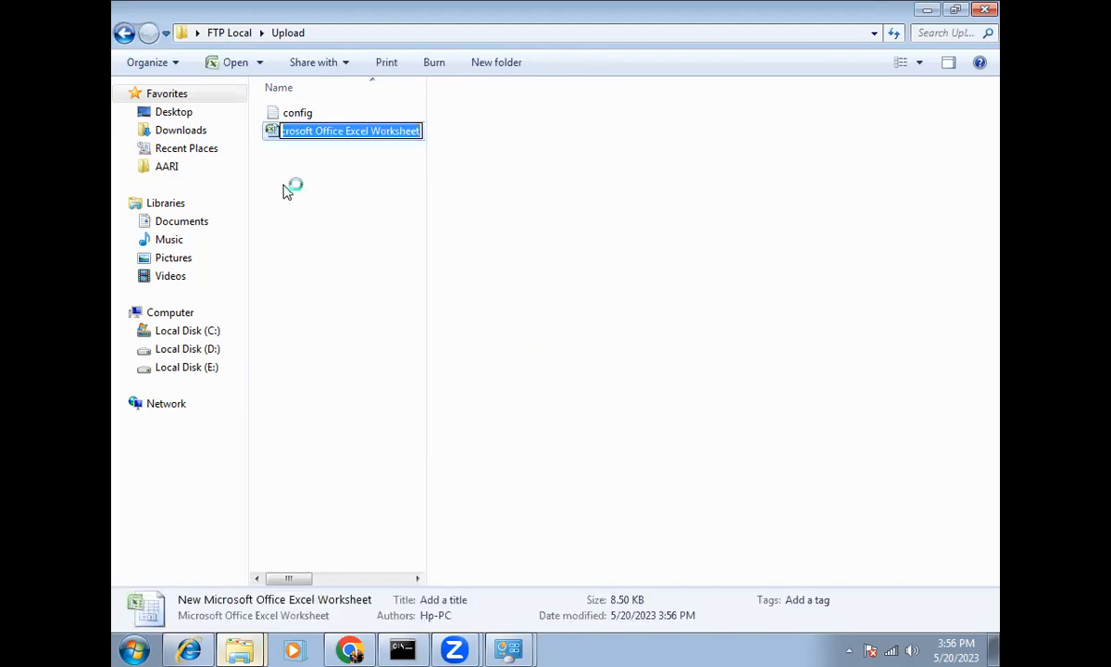
{"action": "type", "text": "Config2"}
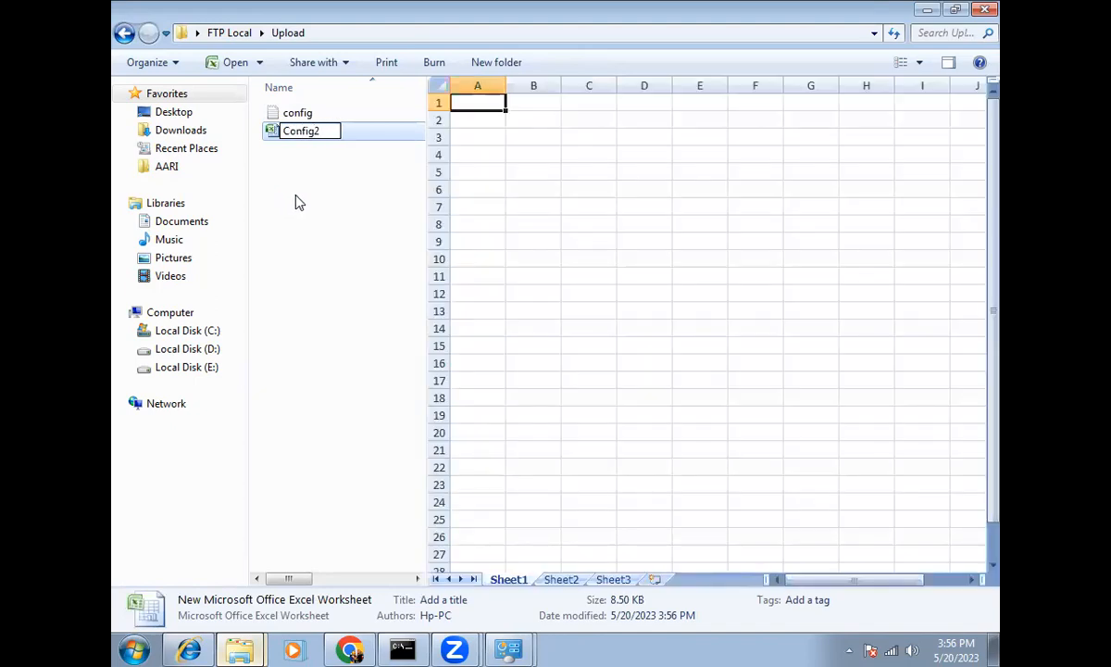
{"action": "left_click", "coordinate": [297, 200]}
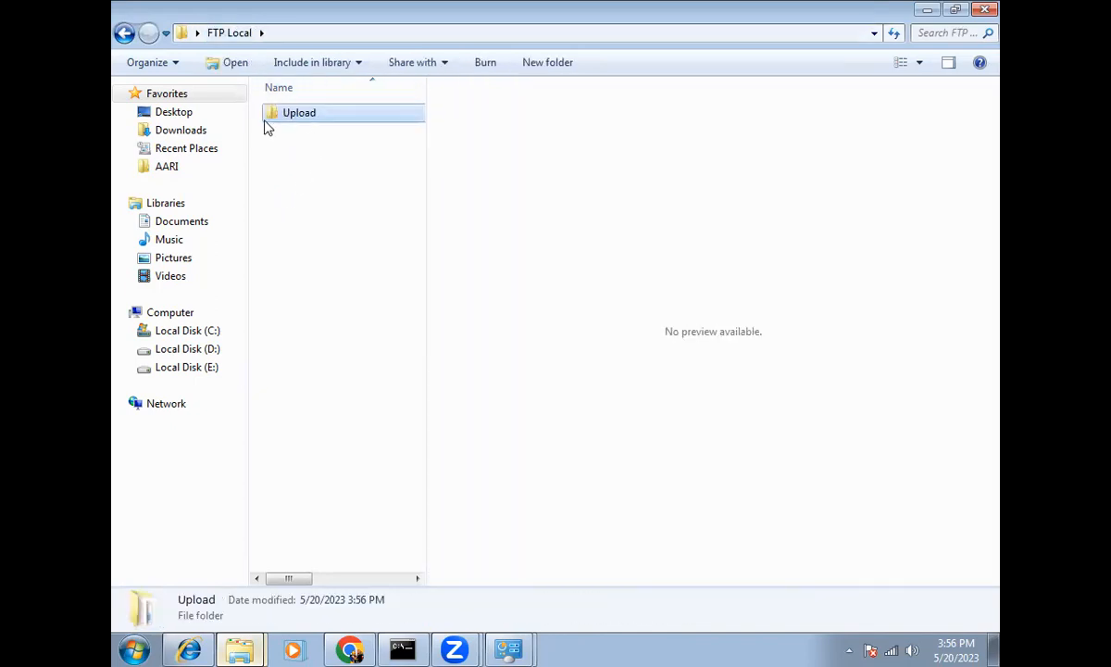
Step: Copy the Upload folder's full path and reopen the FTP root at 192.168.1.10
{"action": "double_click", "coordinate": [315, 115]}
{"action": "key", "text": "alt+d"}
{"action": "key", "text": "ctrl+c"}
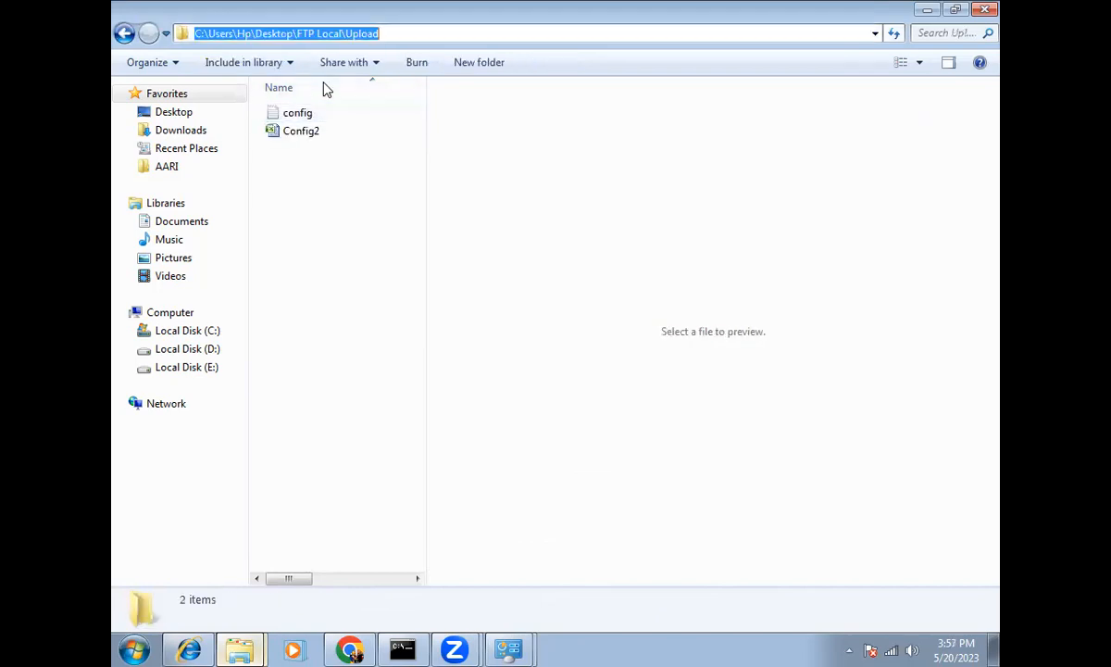
{"action": "key", "text": "Escape"}
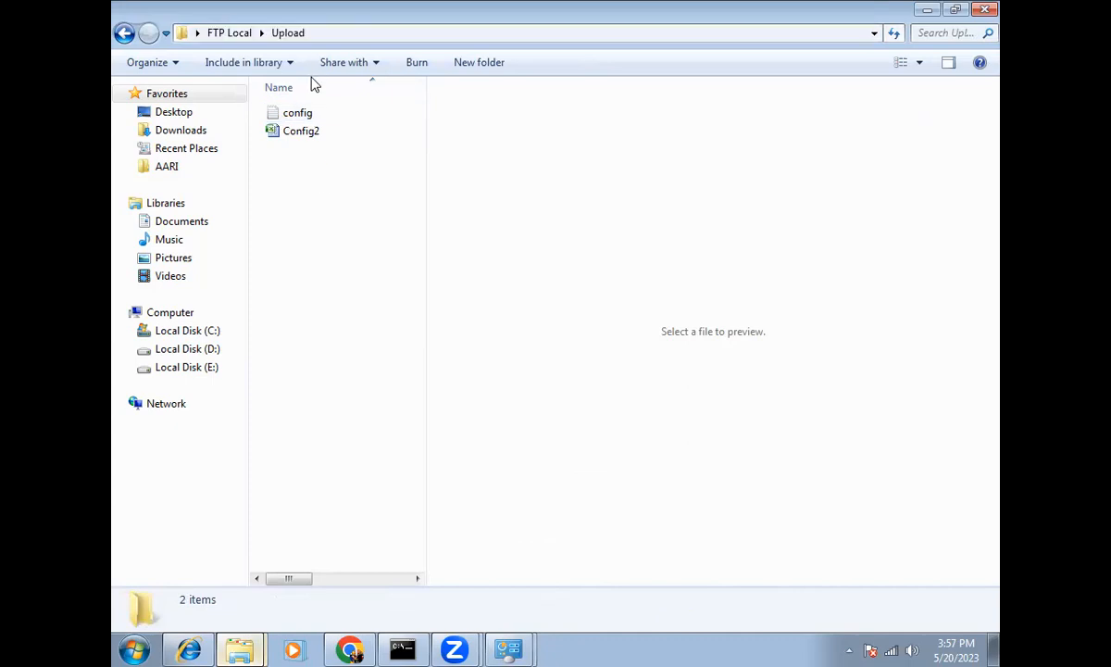
{"action": "key", "text": "BackSpace"}
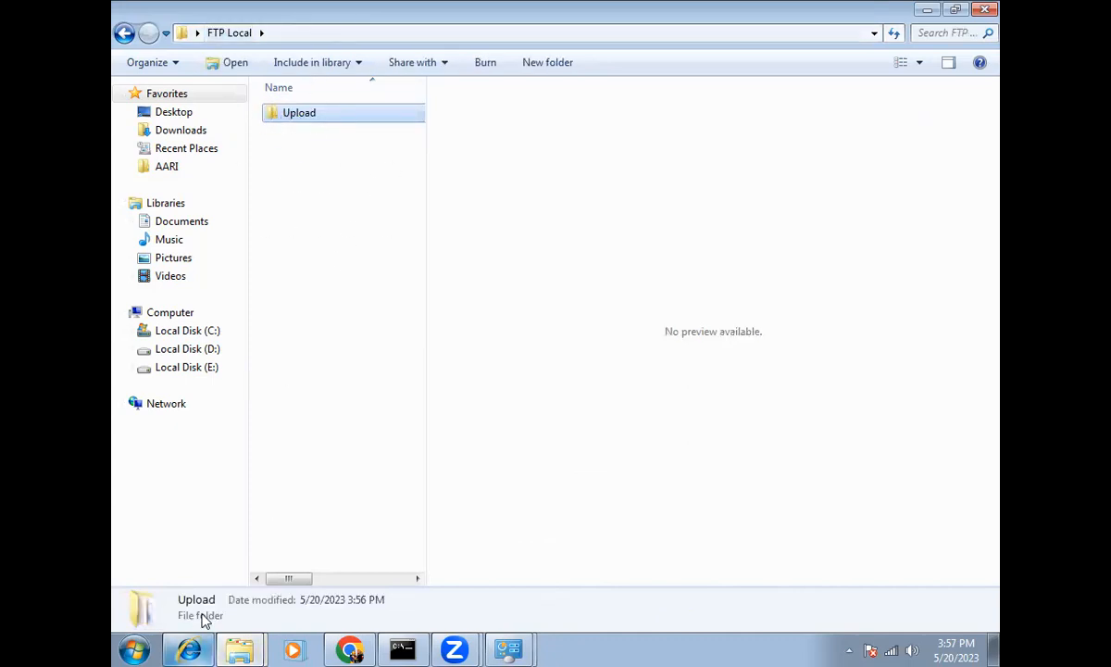
{"action": "right_click", "coordinate": [192, 642]}
{"action": "left_click", "coordinate": [180, 457]}
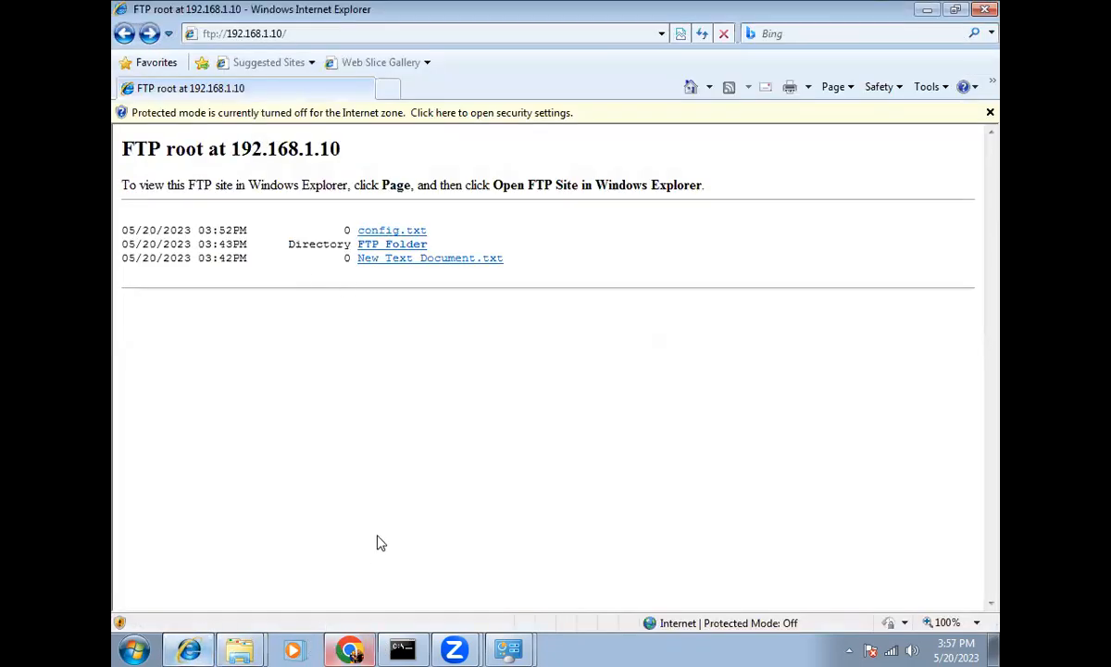
{"action": "left_click", "coordinate": [347, 649]}
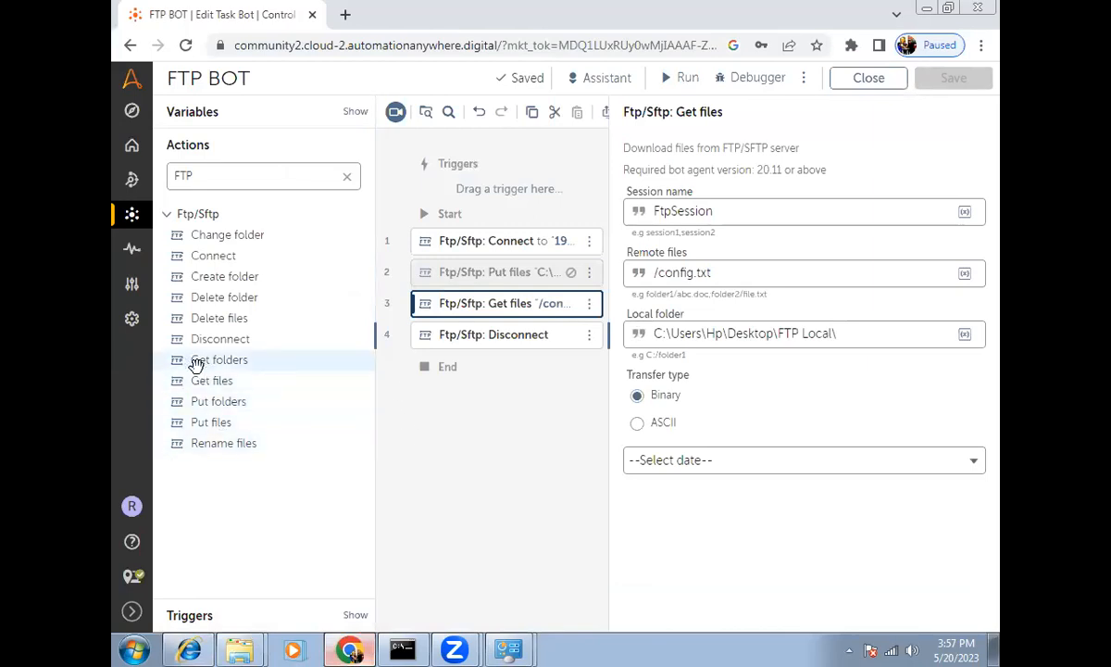
Step: Add a Put folders step after step 3 and disable the Get files step
{"action": "left_click_drag", "start_coordinate": [213, 401], "coordinate": [430, 329]}
{"action": "left_click", "coordinate": [532, 311]}
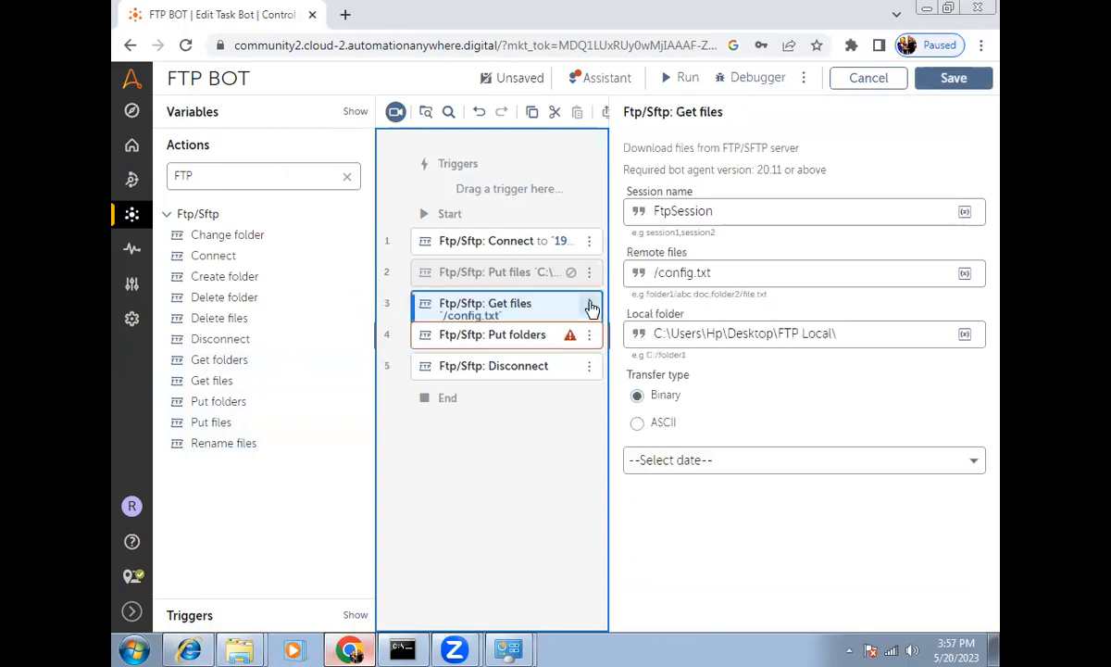
{"action": "left_click", "coordinate": [590, 306]}
{"action": "left_click", "coordinate": [648, 350]}
Step: Set the Put folders local folder to the pasted FTP Local\Upload path and save
{"action": "left_click", "coordinate": [481, 341]}
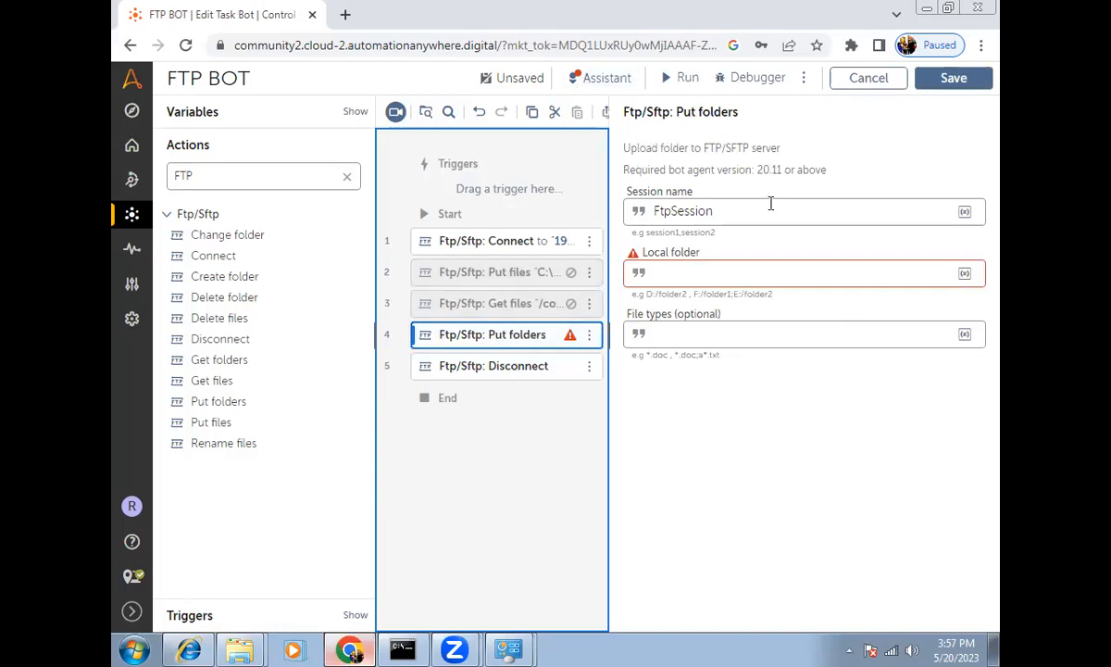
{"action": "left_click", "coordinate": [689, 270]}
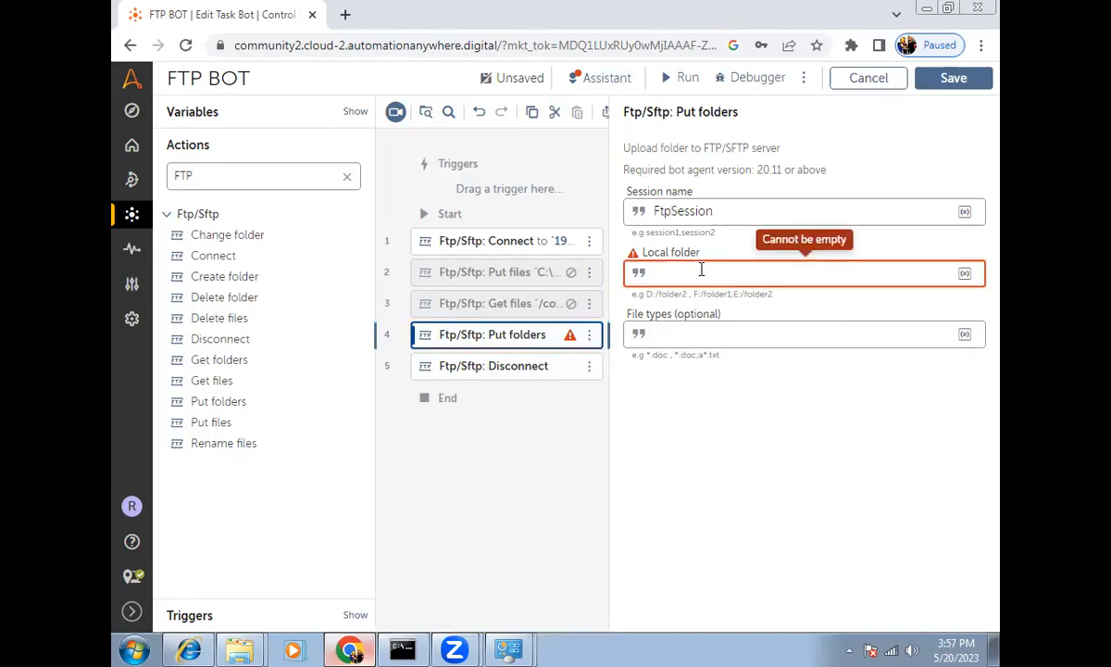
{"action": "key", "text": "ctrl+v"}
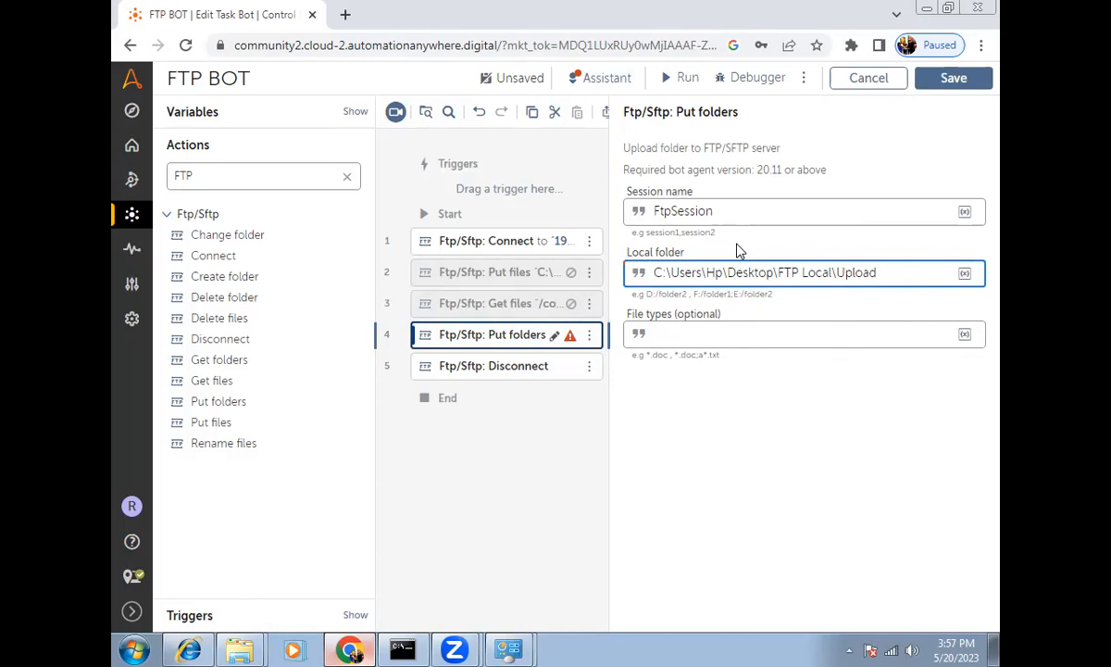
{"action": "left_click", "coordinate": [954, 90]}
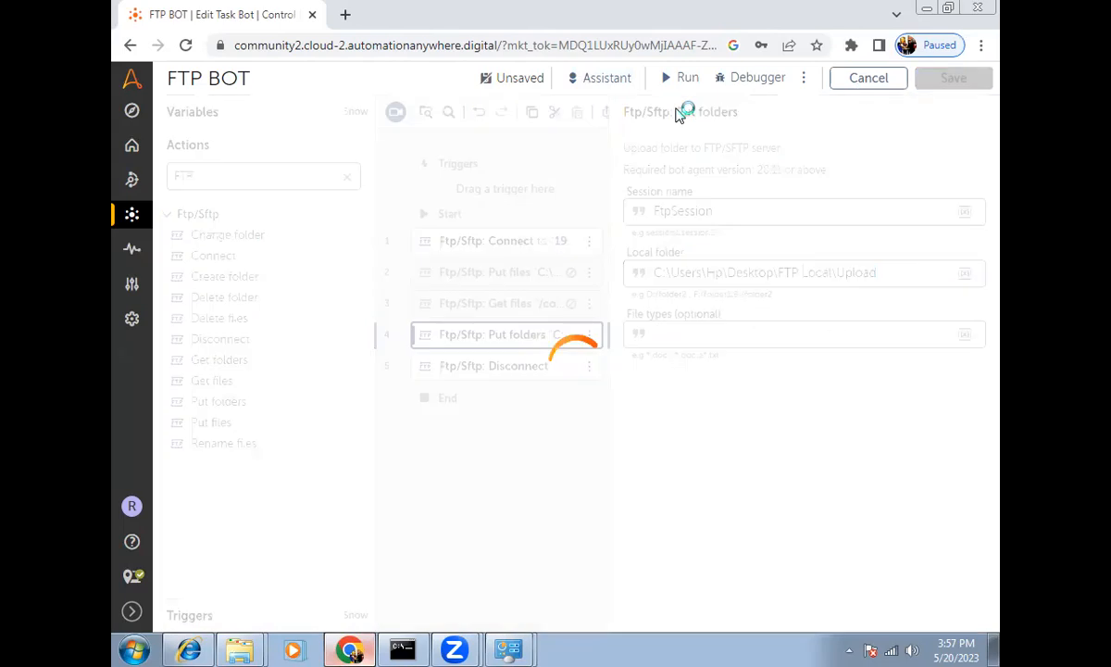
Step: Run the FTP BOT and close the 'Your bot has run successfully!' message
{"action": "left_click", "coordinate": [674, 79]}
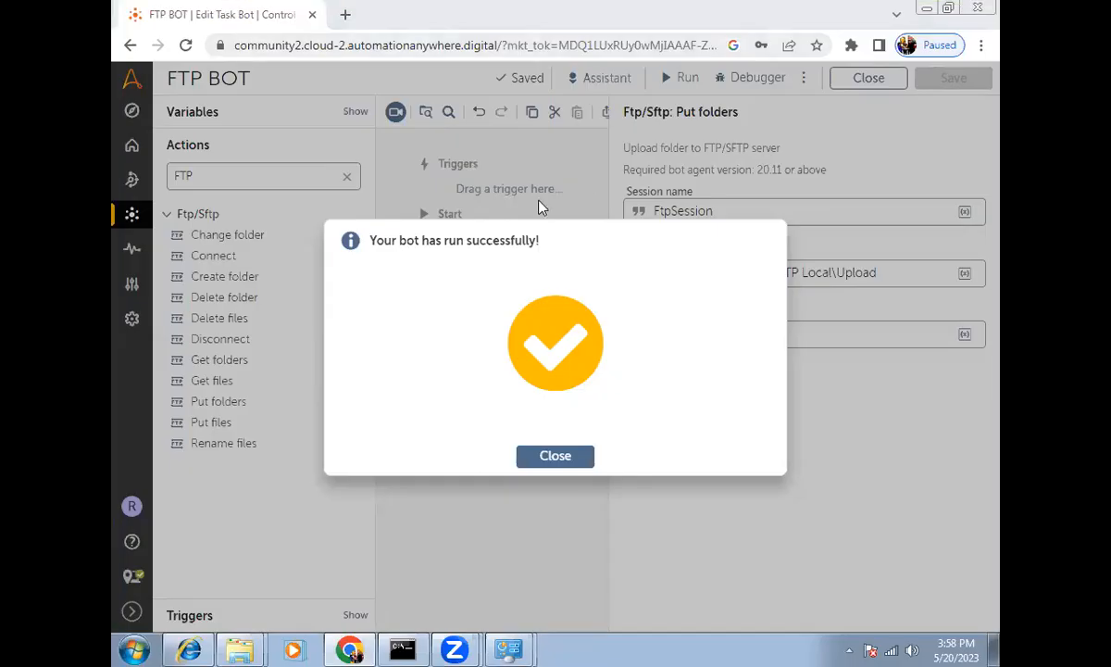
{"action": "left_click", "coordinate": [553, 458]}
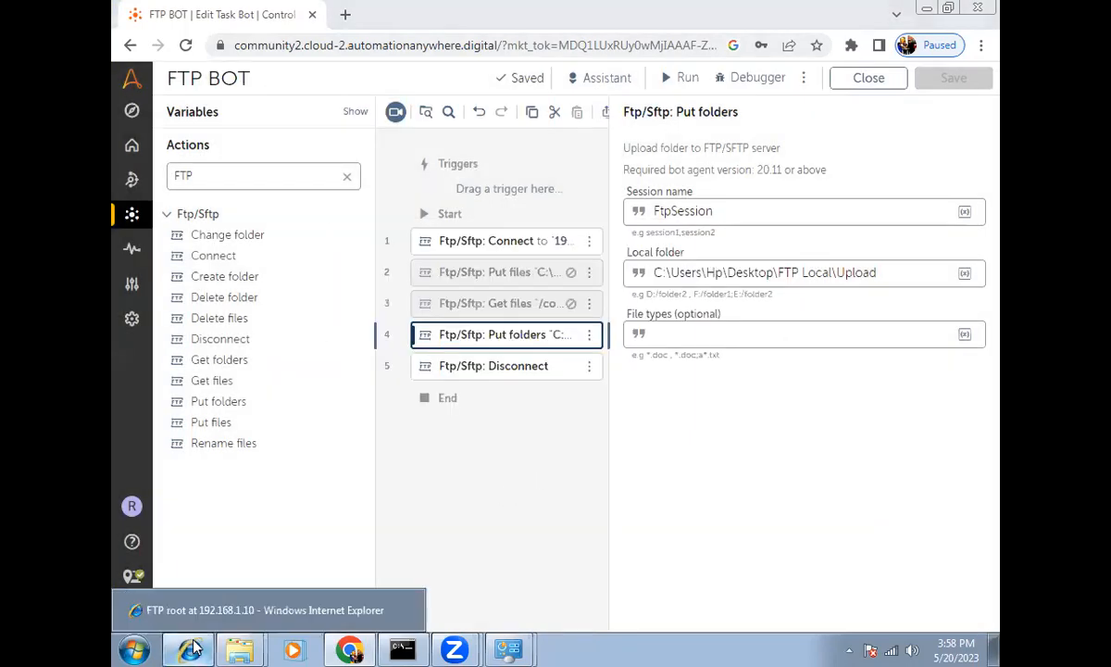
Step: Reload the FTP root and open Upload to see config.txt and Config2.xlsx, then go back
{"action": "left_click", "coordinate": [186, 608]}
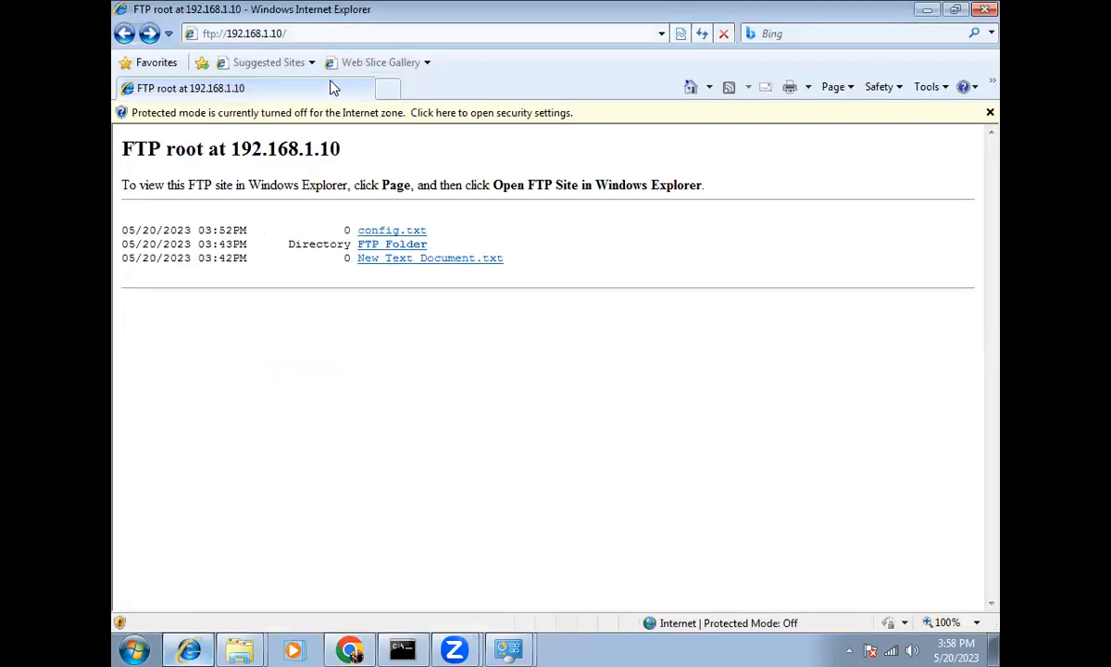
{"action": "left_click", "coordinate": [348, 34]}
{"action": "key", "text": "Return"}
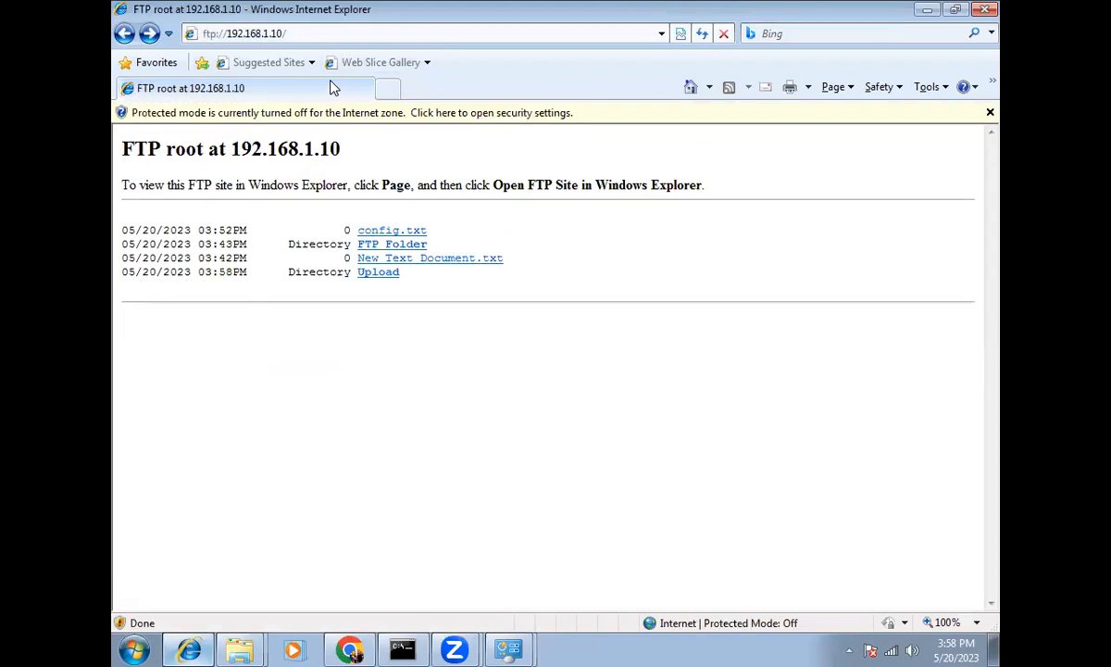
{"action": "left_click", "coordinate": [380, 274]}
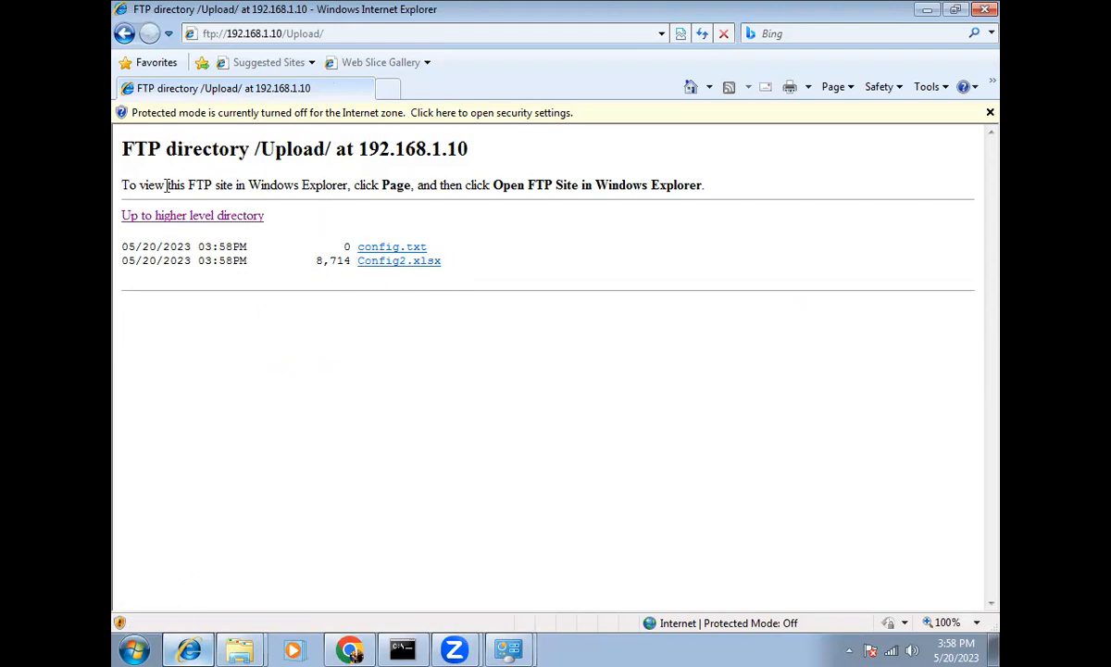
{"action": "left_click", "coordinate": [123, 34]}
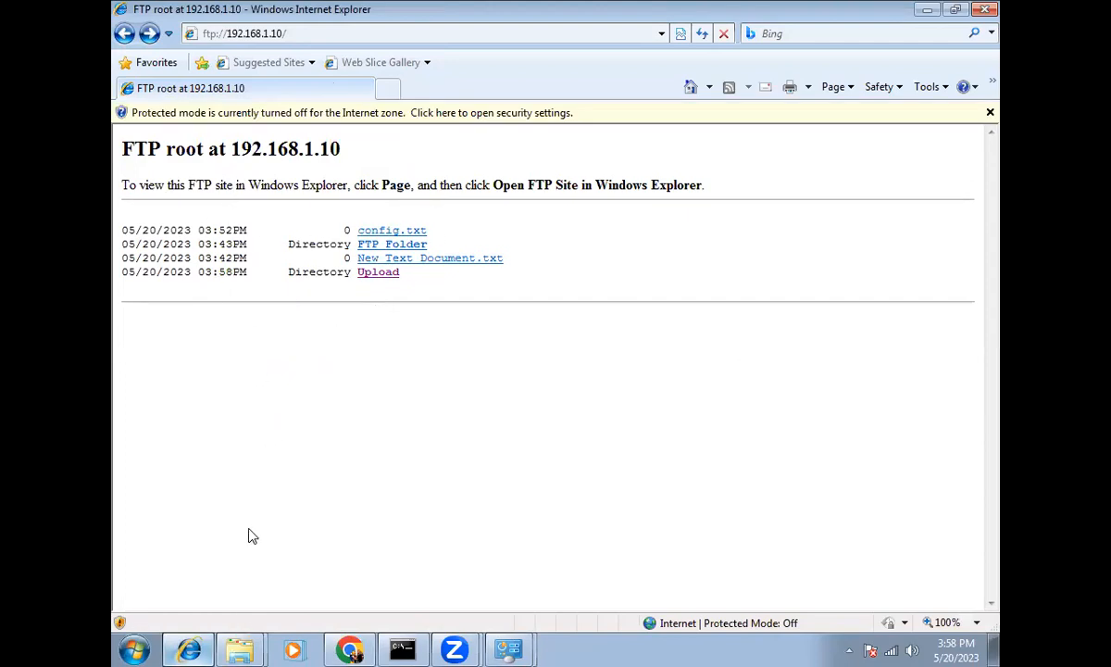
{"action": "left_click", "coordinate": [350, 649]}
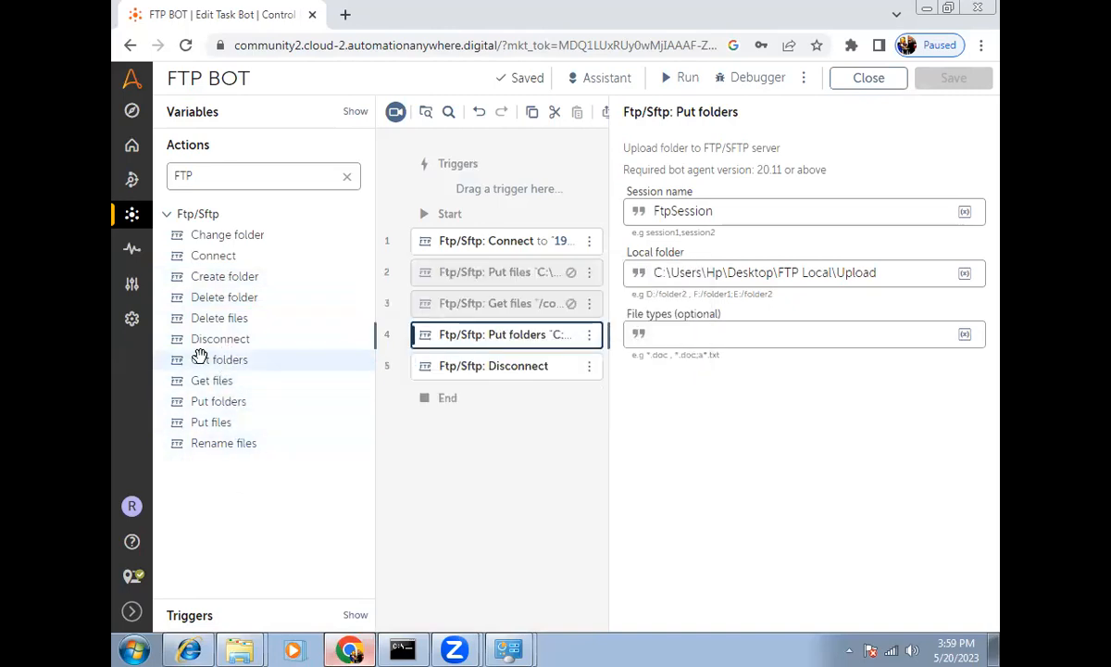
Step: Add a Get folders step after Put folders and disable the Put folders step
{"action": "left_click_drag", "start_coordinate": [198, 359], "coordinate": [450, 365]}
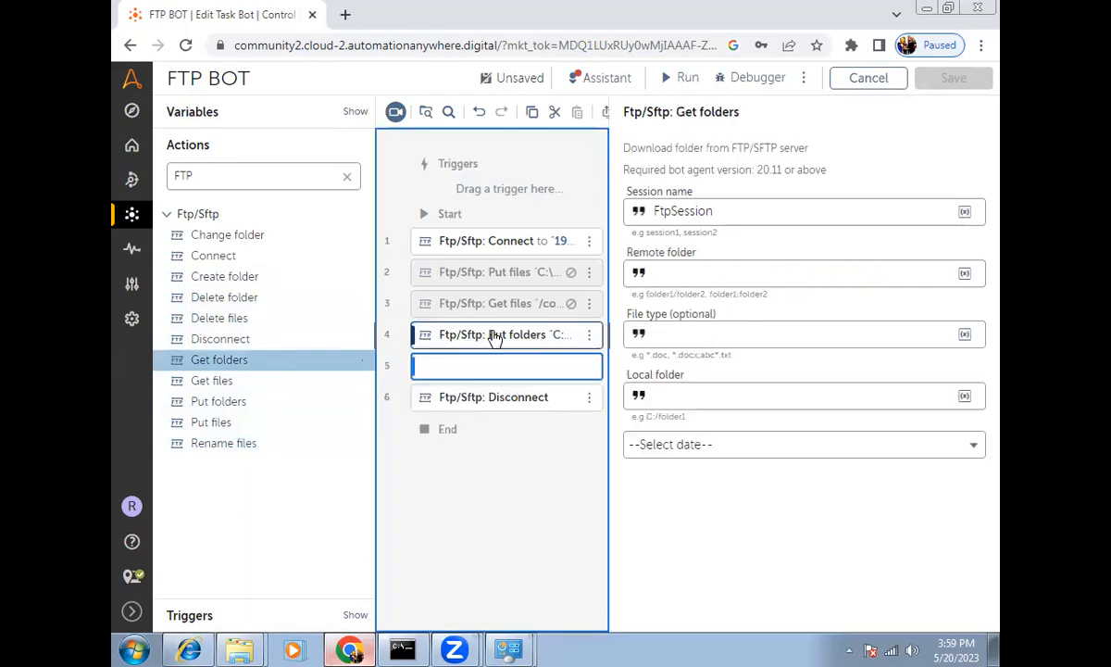
{"action": "left_click", "coordinate": [590, 342]}
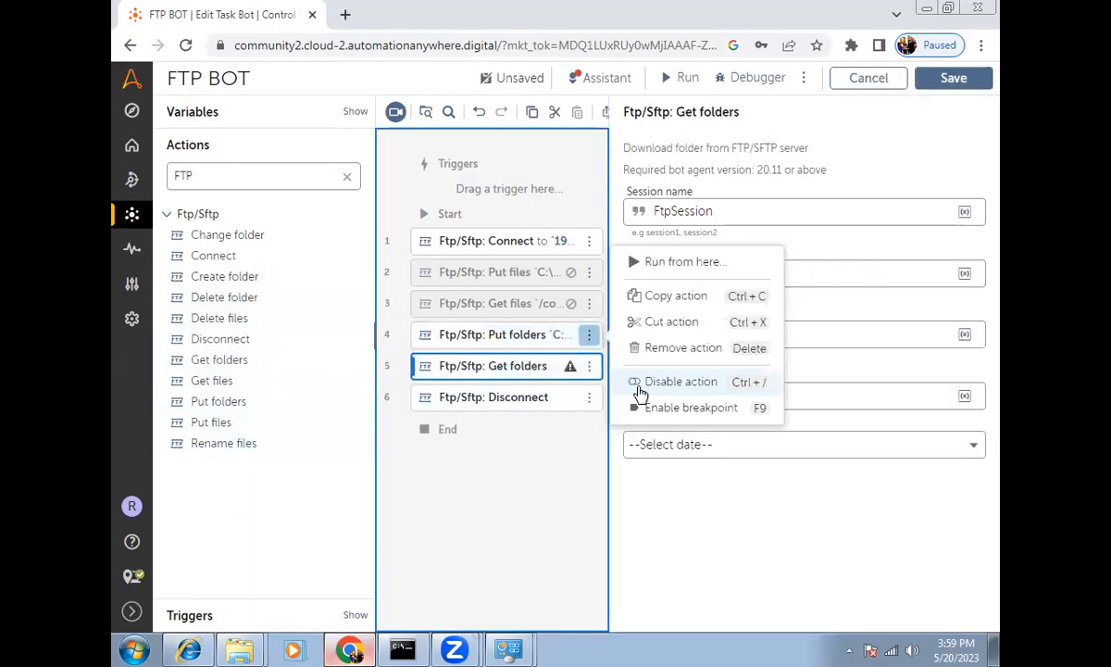
{"action": "left_click", "coordinate": [648, 382]}
Step: Set the Get folders remote folder to /Upload after checking the FTP server listing
{"action": "left_click", "coordinate": [661, 276]}
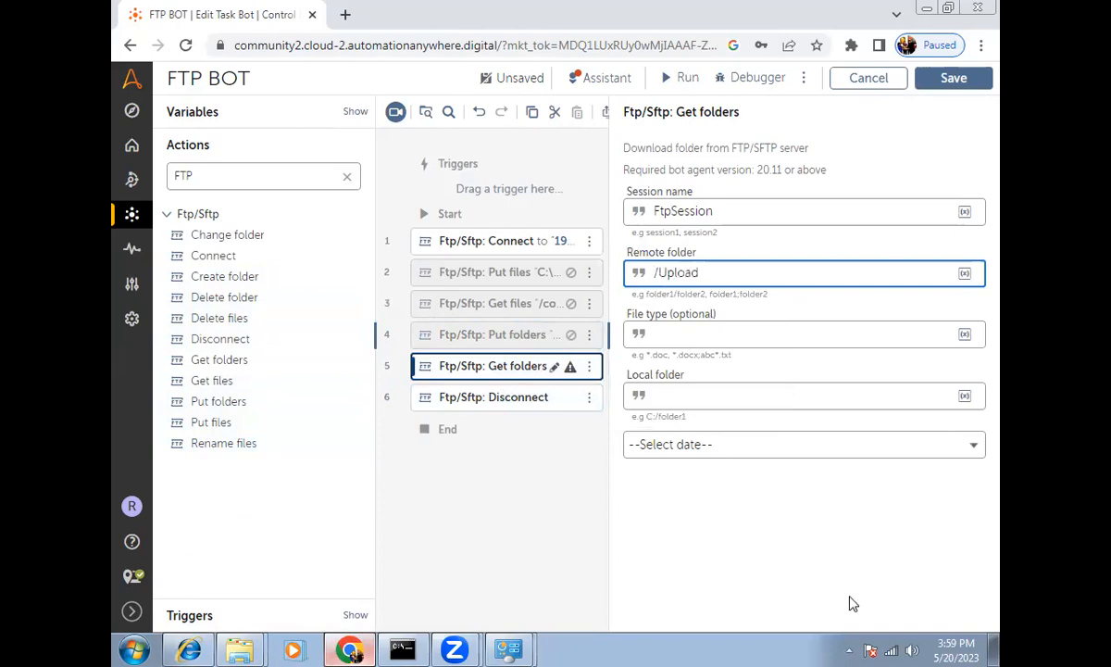
{"action": "left_click", "coordinate": [190, 648]}
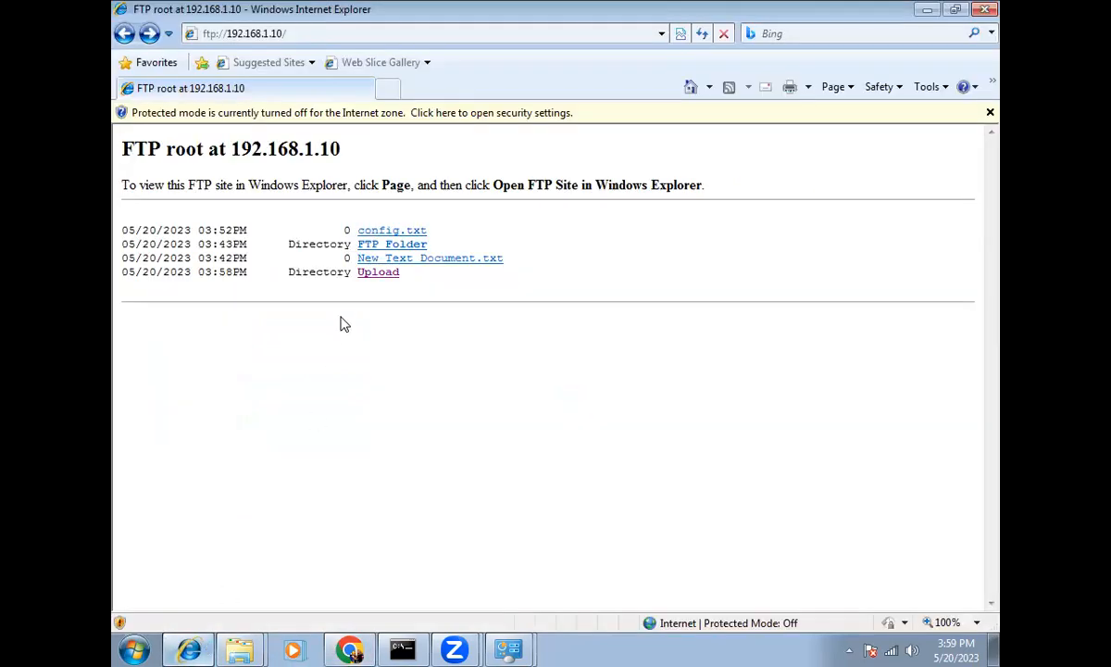
{"action": "left_click", "coordinate": [191, 650]}
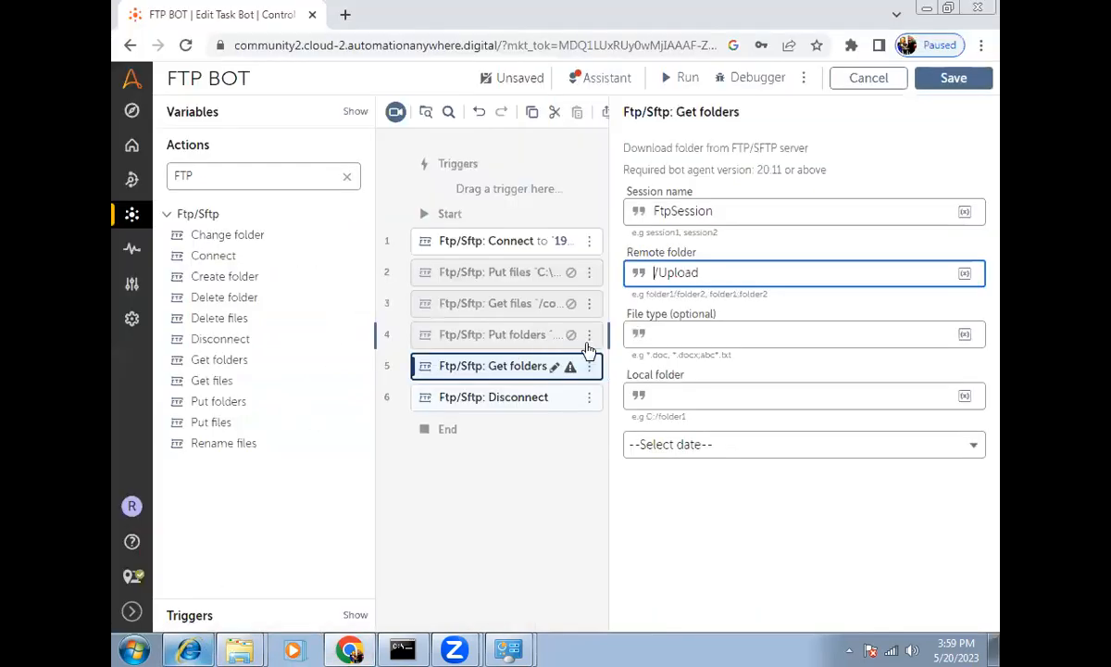
{"action": "left_click", "coordinate": [634, 335]}
{"action": "left_click", "coordinate": [664, 396]}
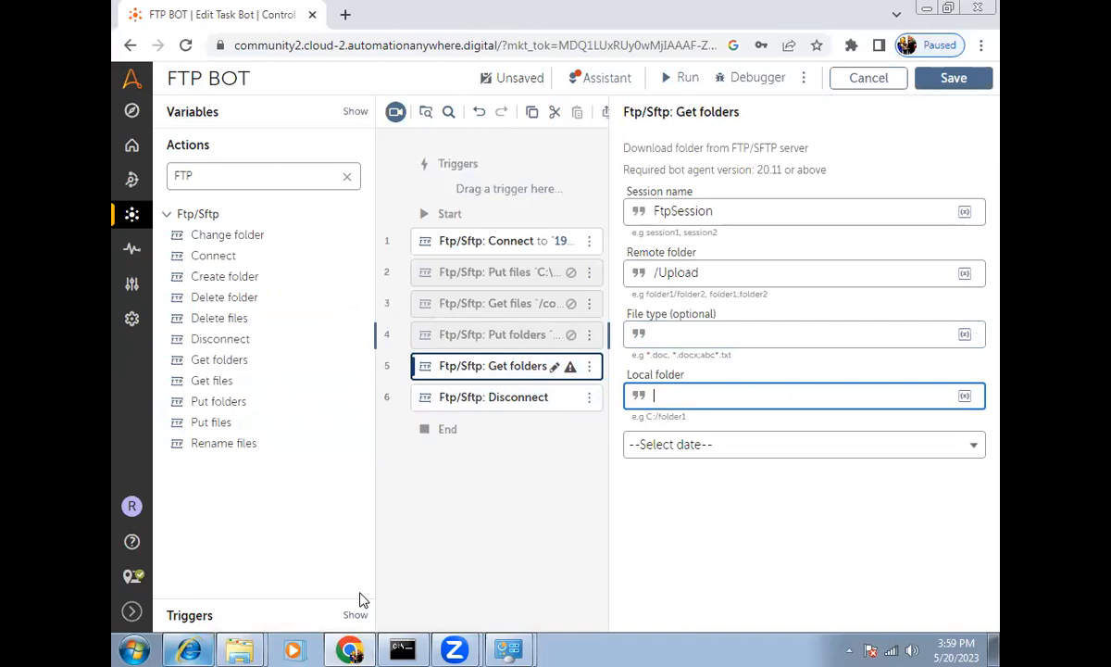
{"action": "left_click", "coordinate": [239, 649]}
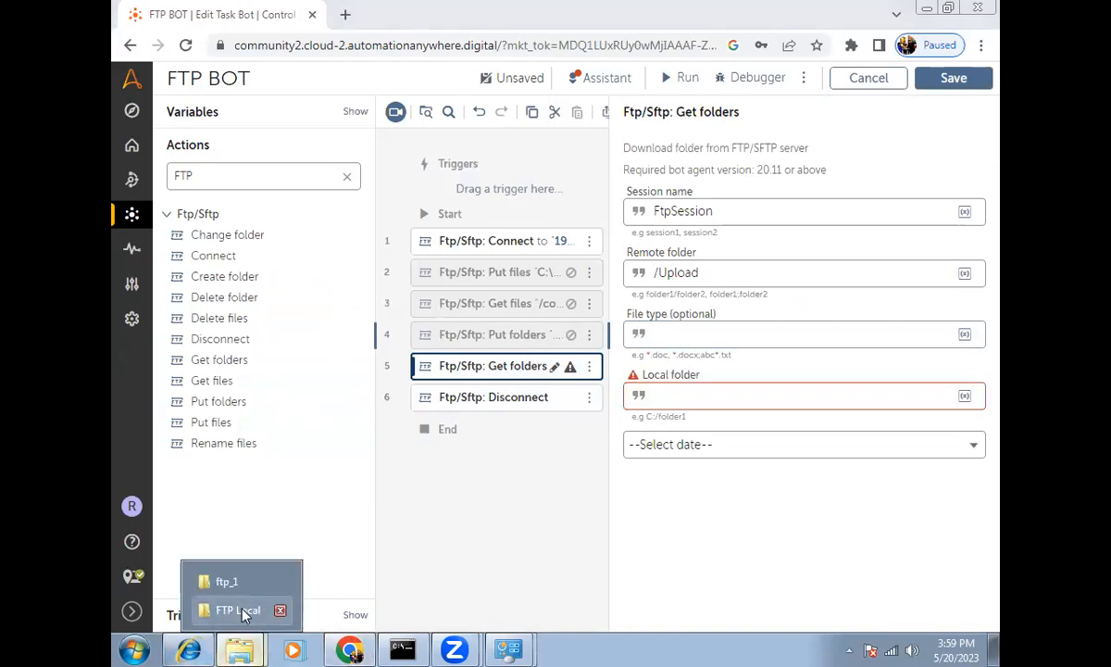
Step: Delete the Upload subfolder from FTP Local and copy the FTP Local folder path
{"action": "left_click", "coordinate": [239, 611]}
{"action": "key", "text": "Delete"}
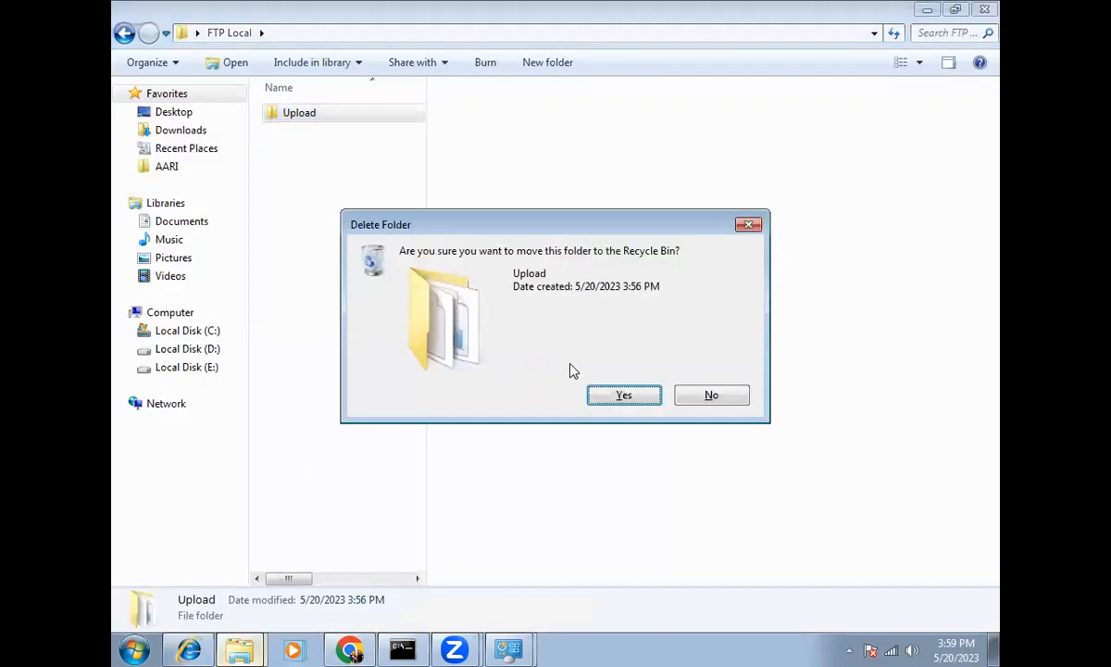
{"action": "left_click", "coordinate": [622, 395]}
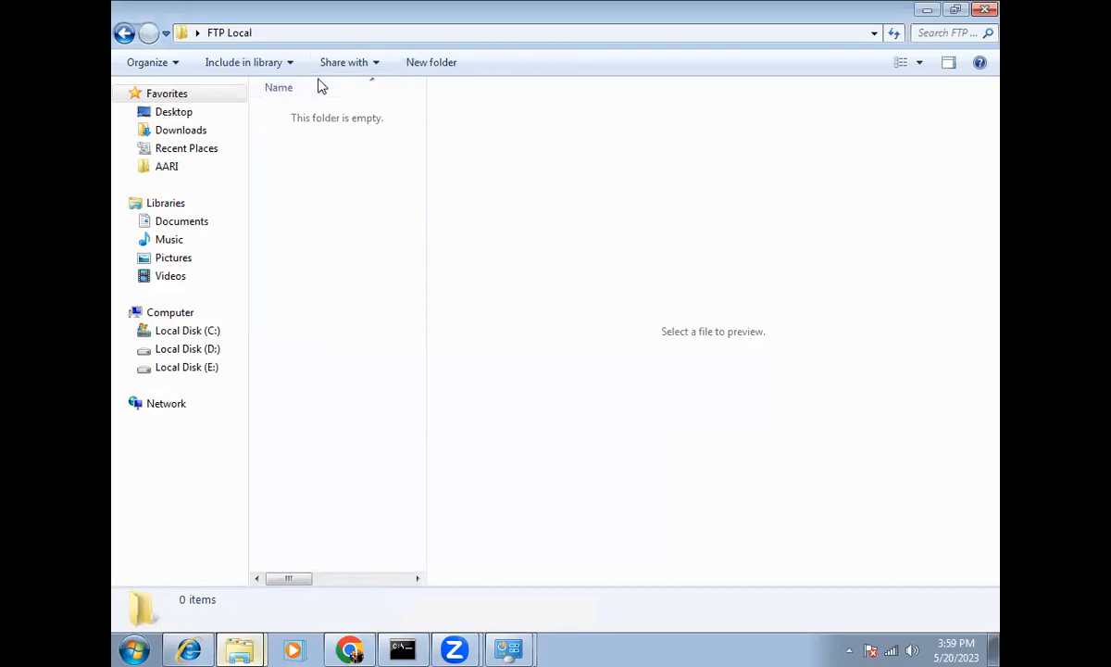
{"action": "key", "text": "alt+d"}
{"action": "key", "text": "ctrl+c"}
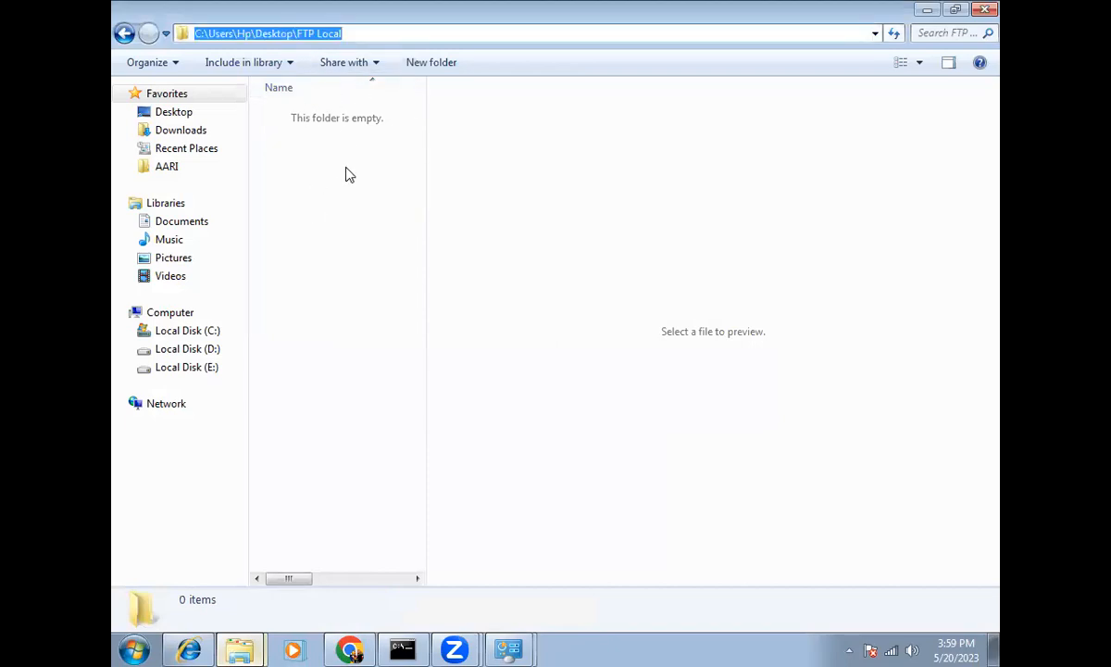
{"action": "left_click", "coordinate": [349, 650]}
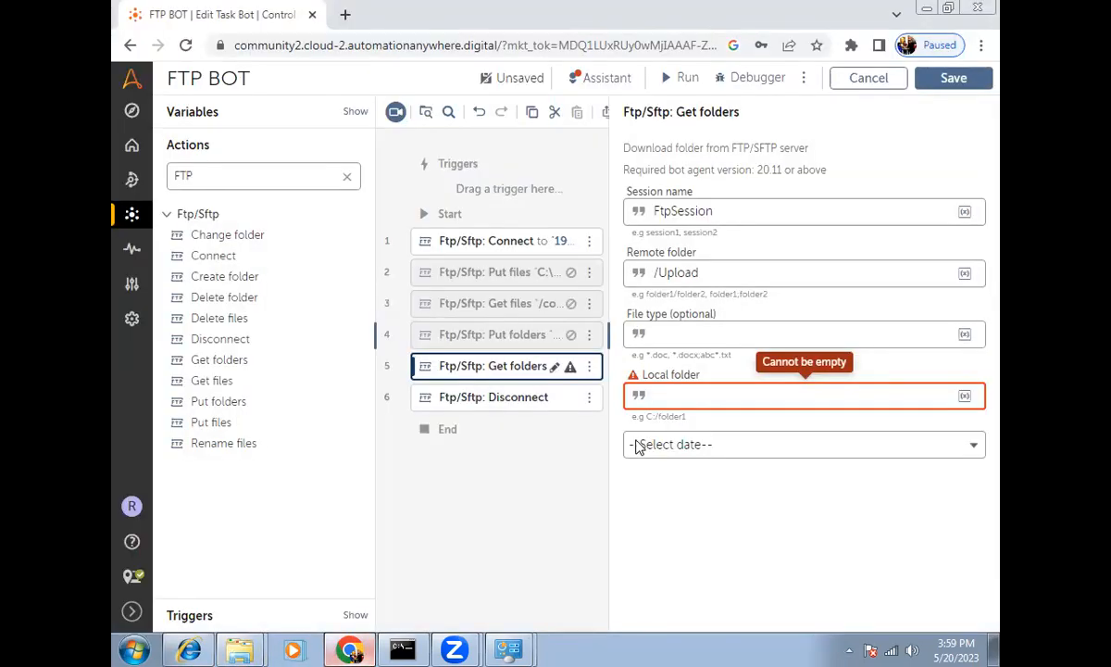
Step: Paste the FTP Local path as the Get folders local folder and save the bot
{"action": "key", "text": "ctrl+v"}
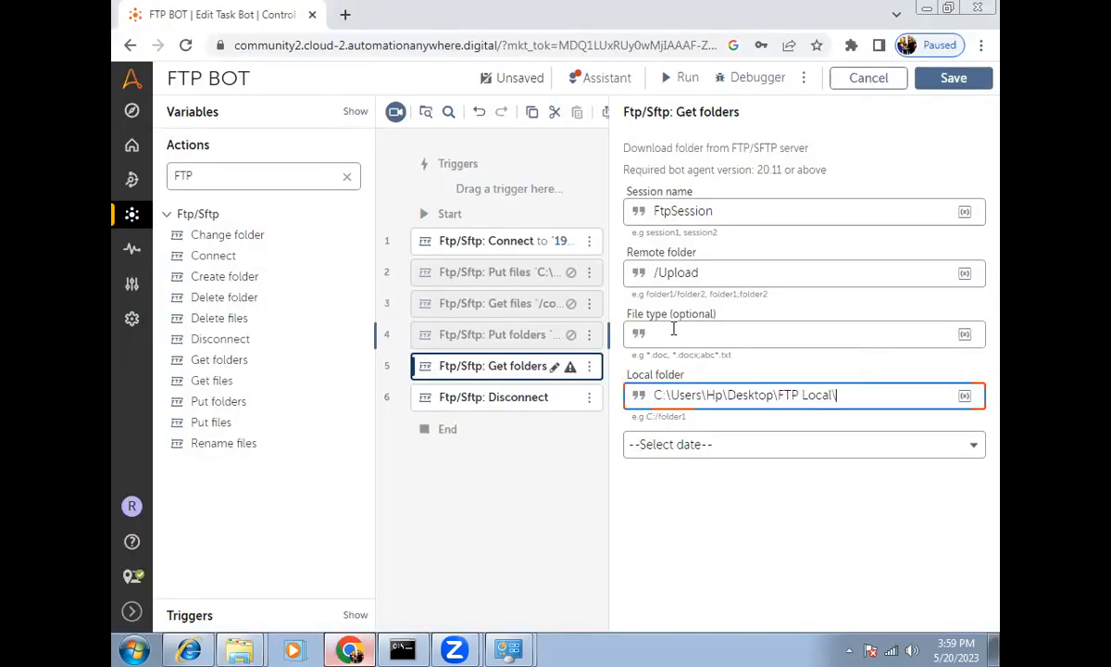
{"action": "left_click", "coordinate": [739, 278]}
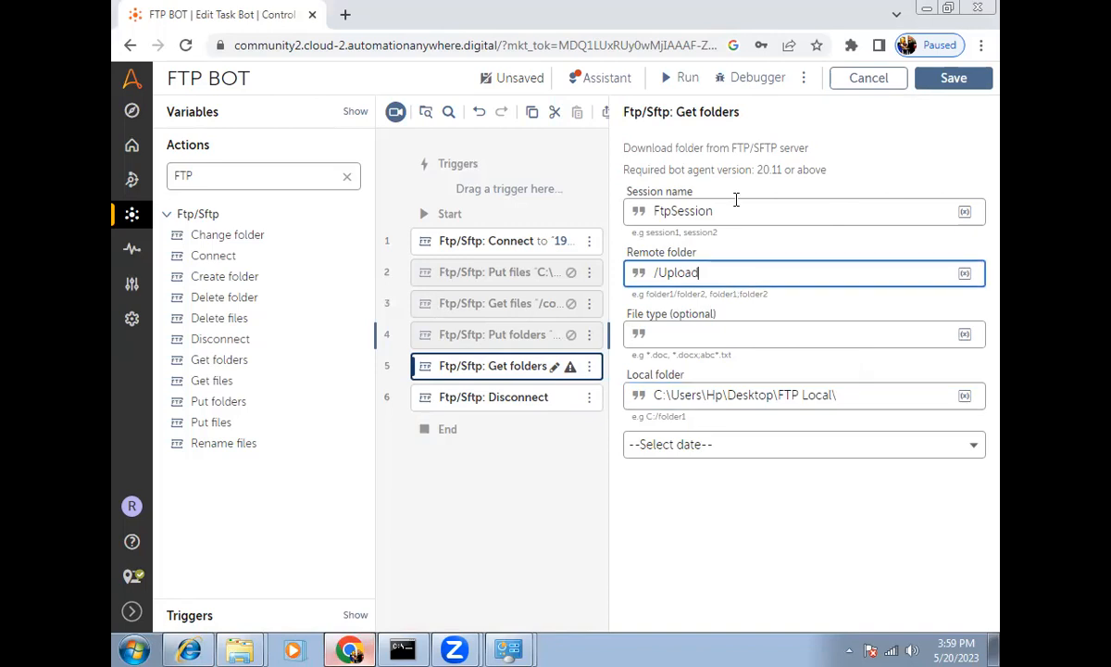
{"action": "left_click", "coordinate": [682, 81]}
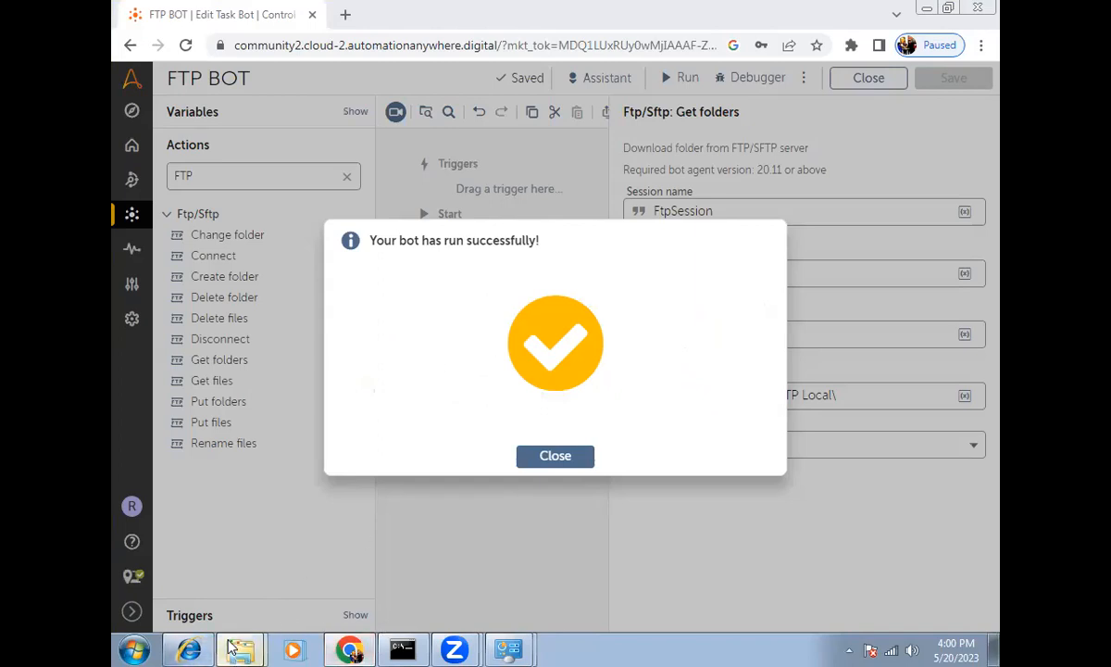
Step: Dismiss the run success message and bring the FTP Local folder window forward
{"action": "mouse_move", "coordinate": [239, 648]}
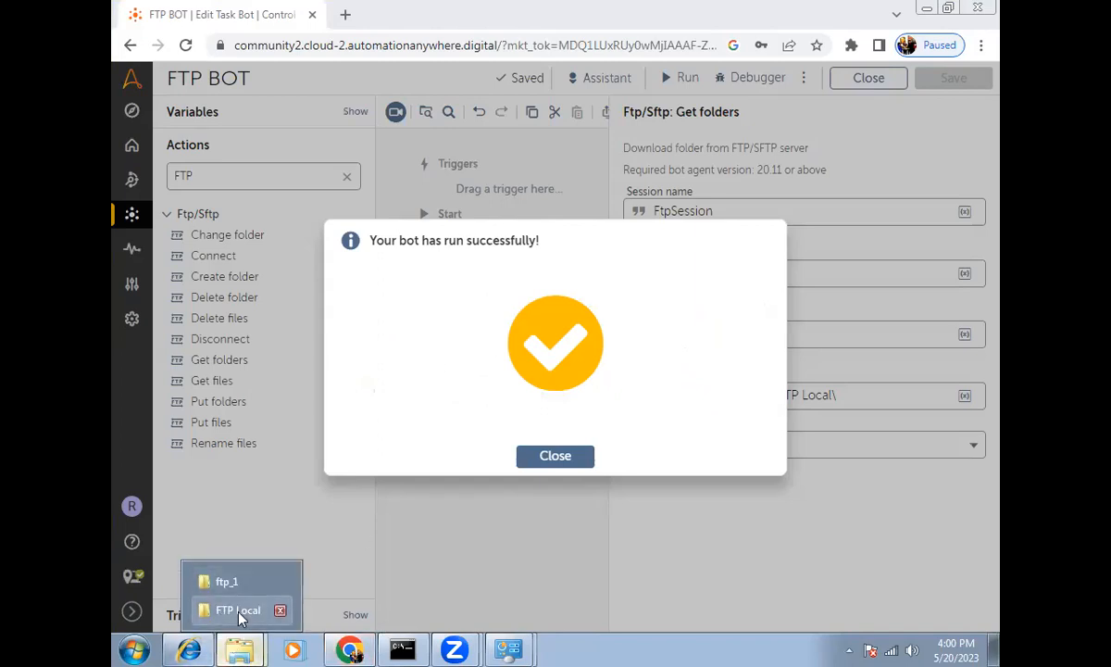
{"action": "left_click", "coordinate": [575, 462]}
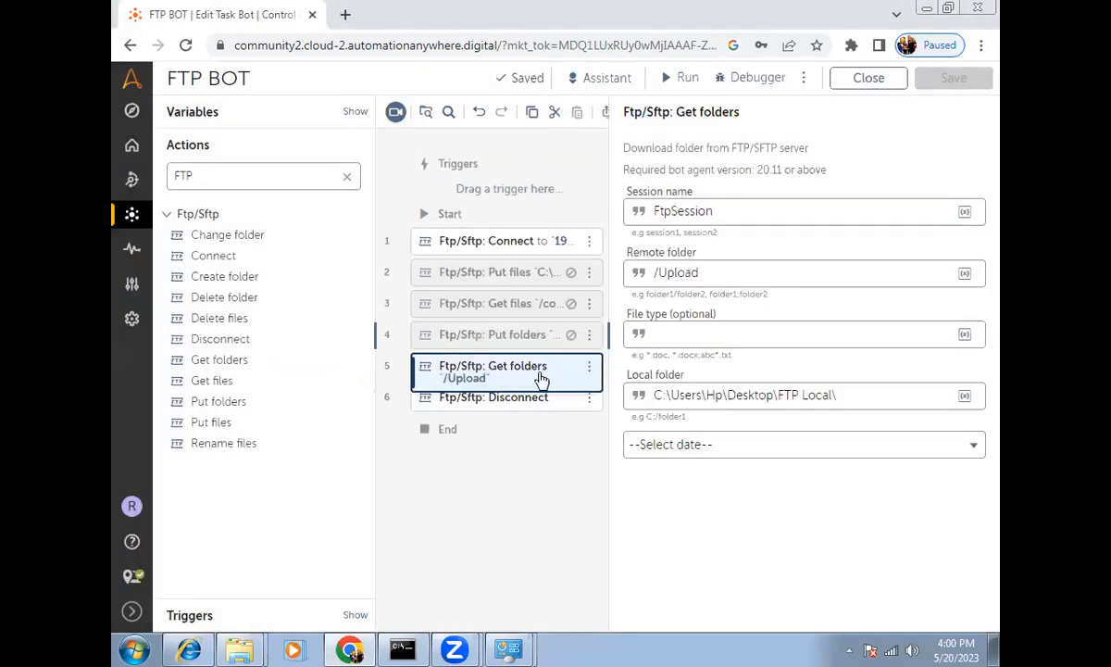
{"action": "triple_click", "coordinate": [683, 269]}
{"action": "left_click_drag", "start_coordinate": [623, 148], "coordinate": [833, 182]}
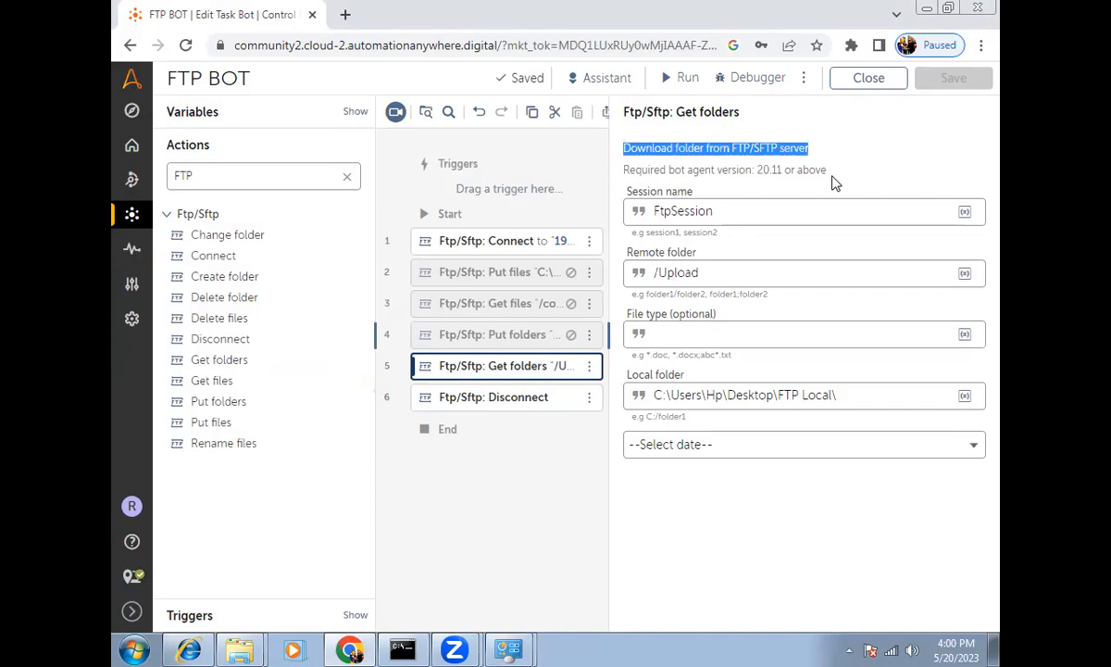
{"action": "left_click", "coordinate": [238, 648]}
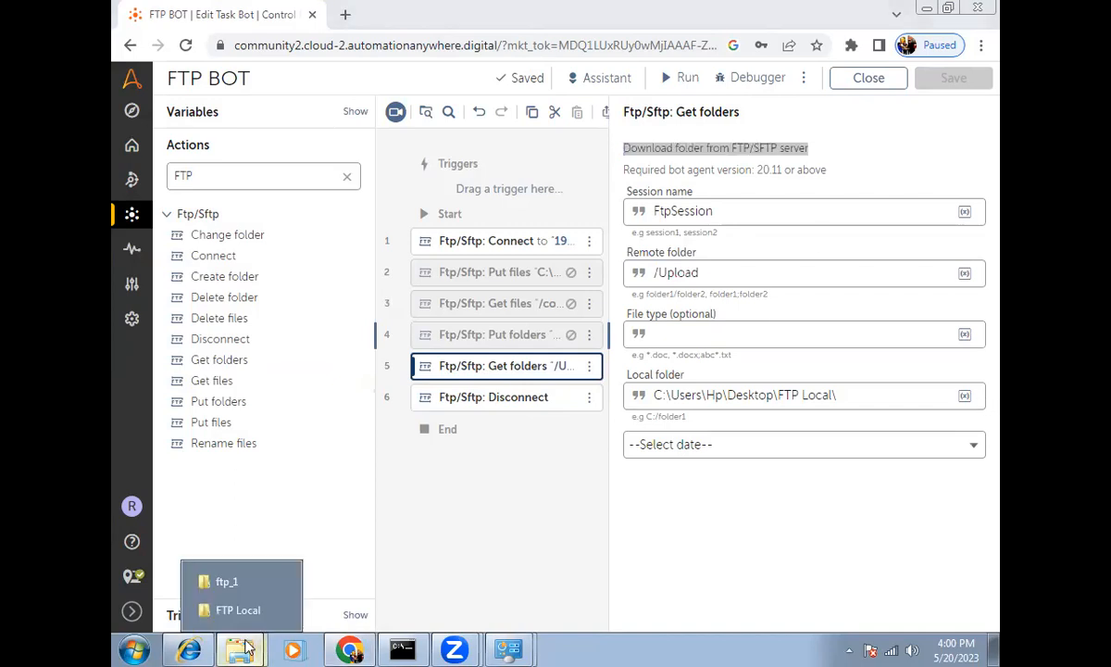
{"action": "left_click", "coordinate": [236, 613]}
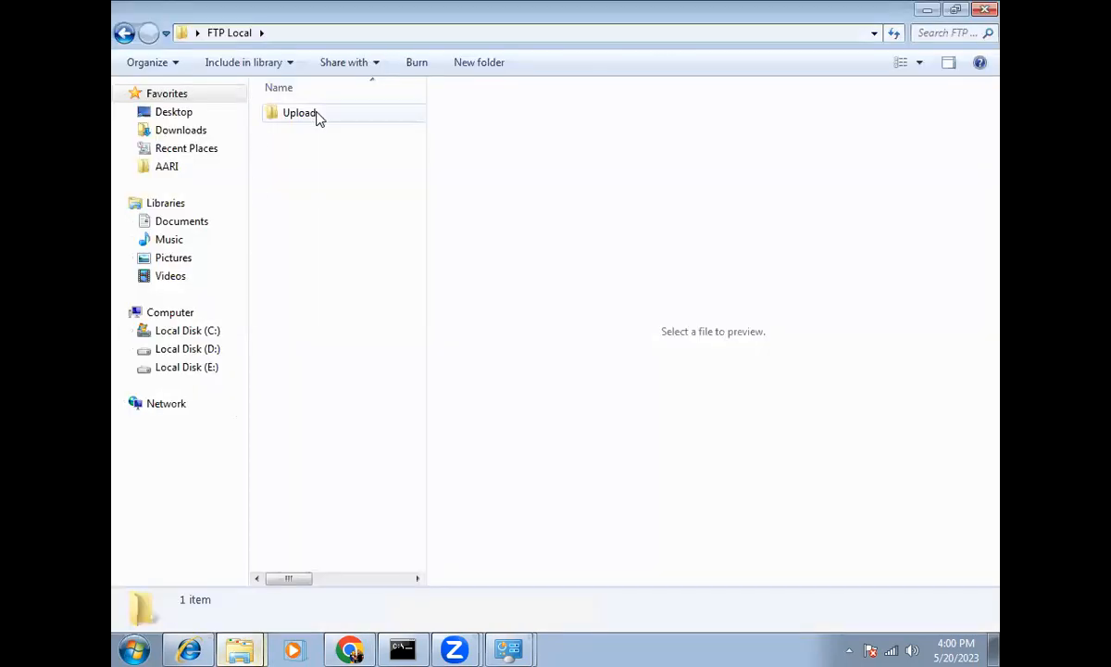
Step: Check the downloaded Upload folder's files inside FTP Local
{"action": "double_click", "coordinate": [315, 115]}
{"action": "left_click", "coordinate": [123, 33]}
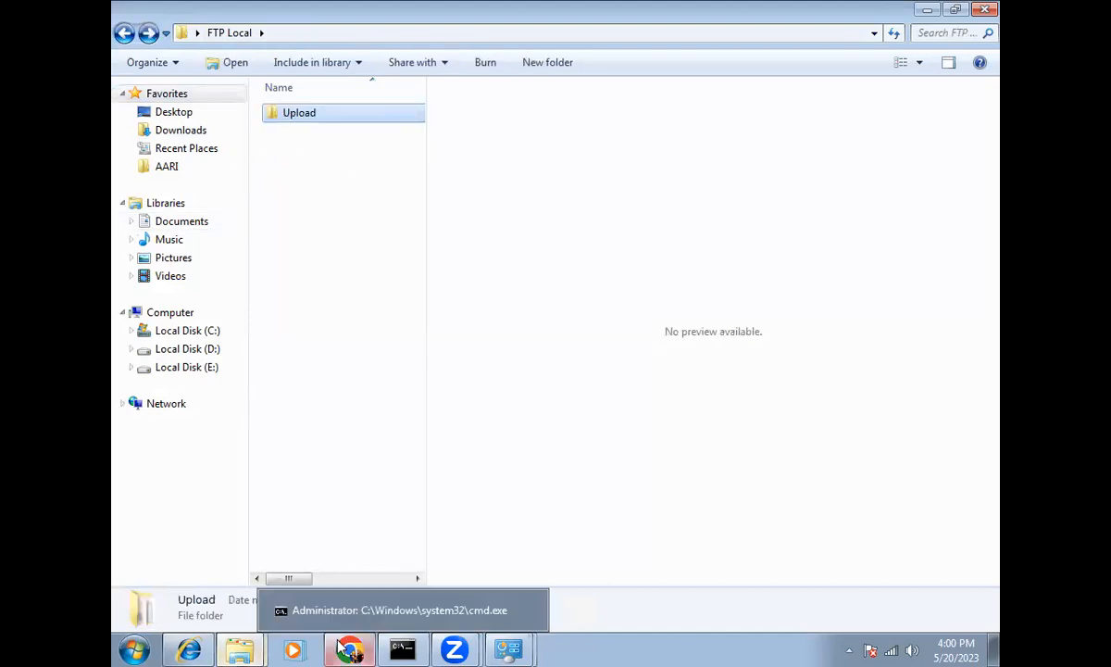
{"action": "left_click", "coordinate": [355, 645]}
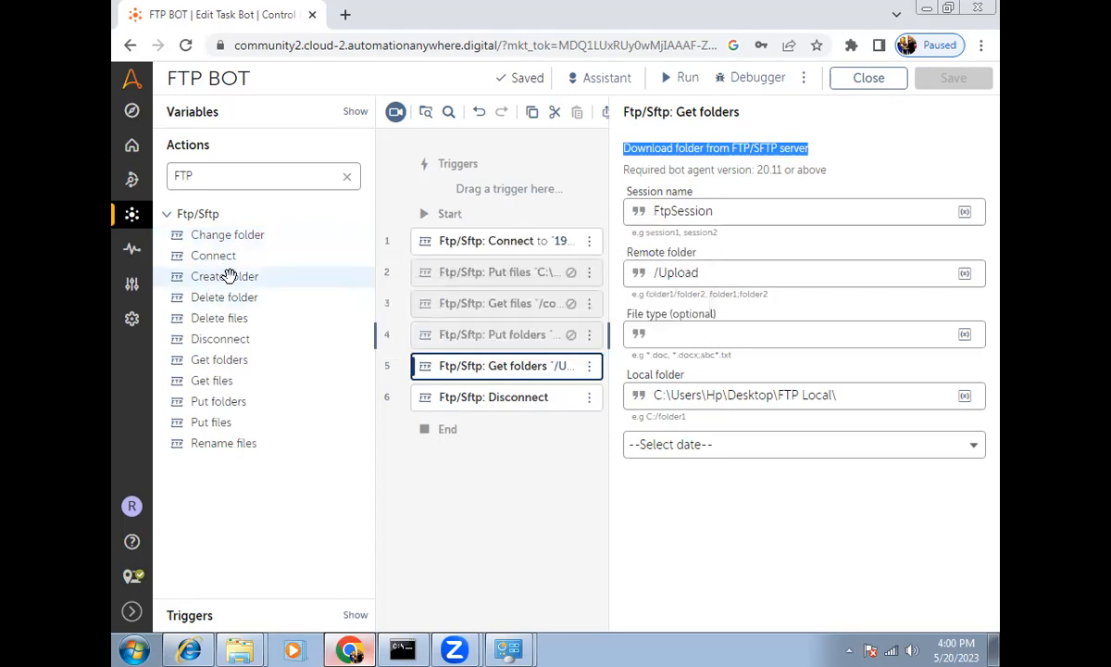
Step: Disable the Get folders step and insert a Create folder step after it
{"action": "left_click", "coordinate": [589, 366]}
{"action": "left_click", "coordinate": [653, 417]}
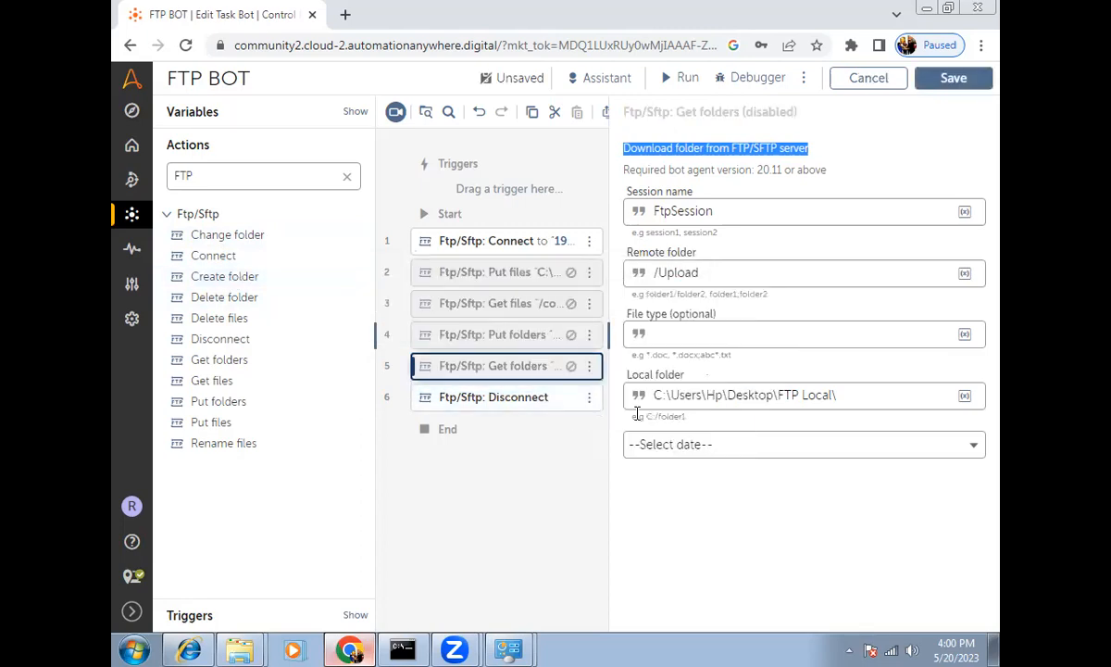
{"action": "left_click_drag", "start_coordinate": [248, 276], "coordinate": [434, 367]}
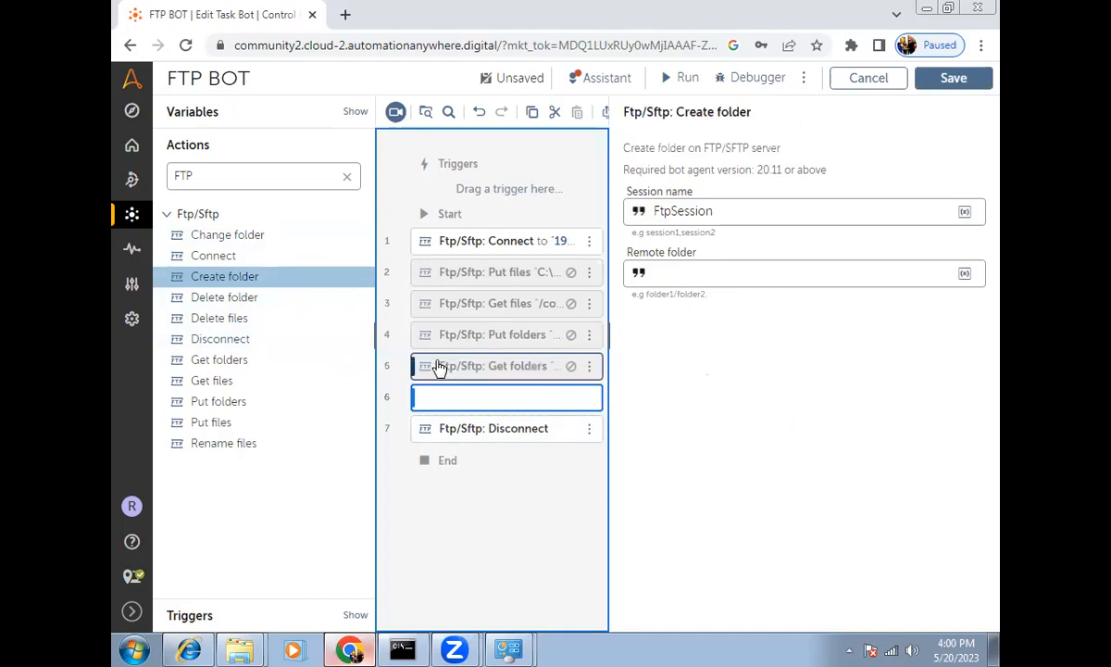
Step: Set the Create folder remote folder to Demo, then save and run the bot
{"action": "left_click", "coordinate": [677, 276]}
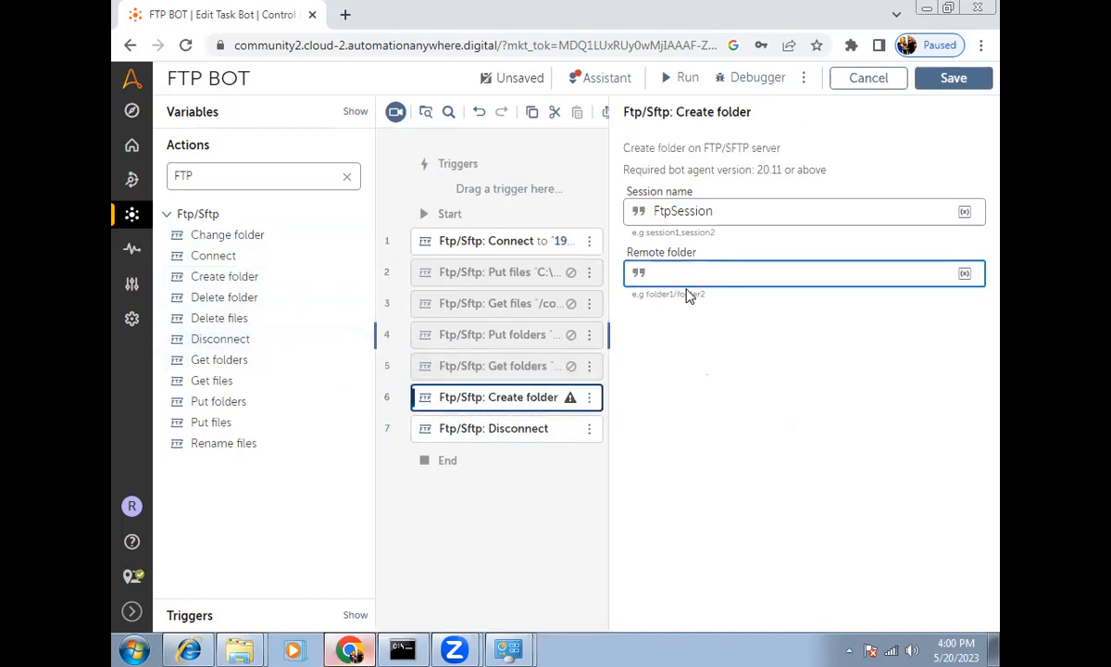
{"action": "type", "text": "Demo"}
{"action": "left_click", "coordinate": [680, 78]}
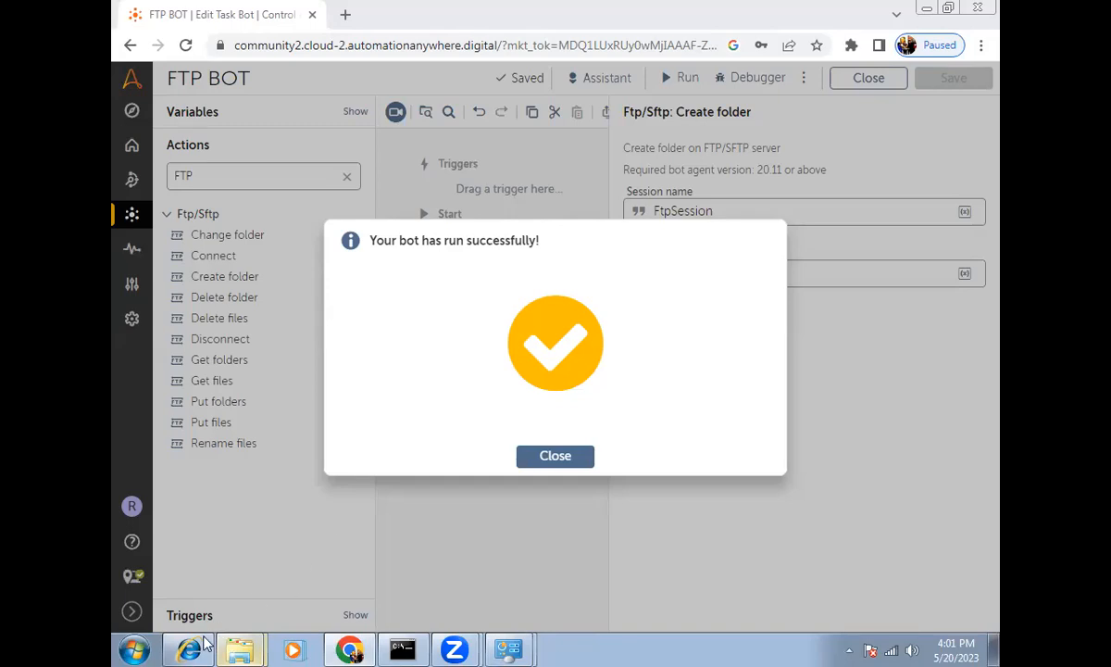
Step: Refresh the FTP root listing to confirm Demo appears, then dismiss the success message
{"action": "left_click", "coordinate": [213, 603]}
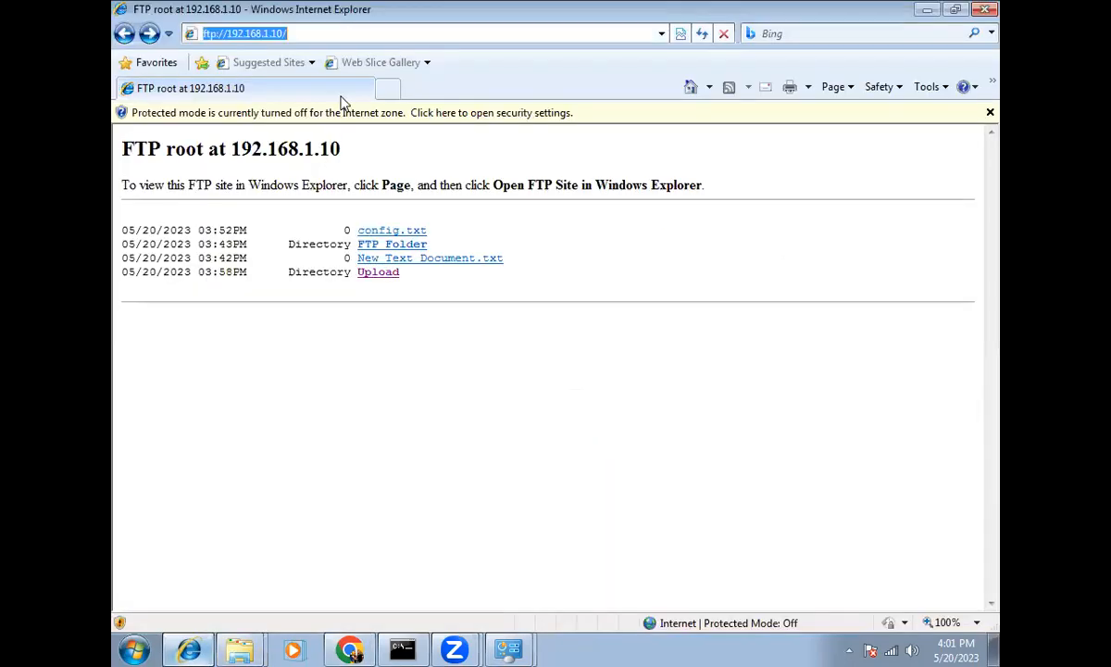
{"action": "key", "text": "F5"}
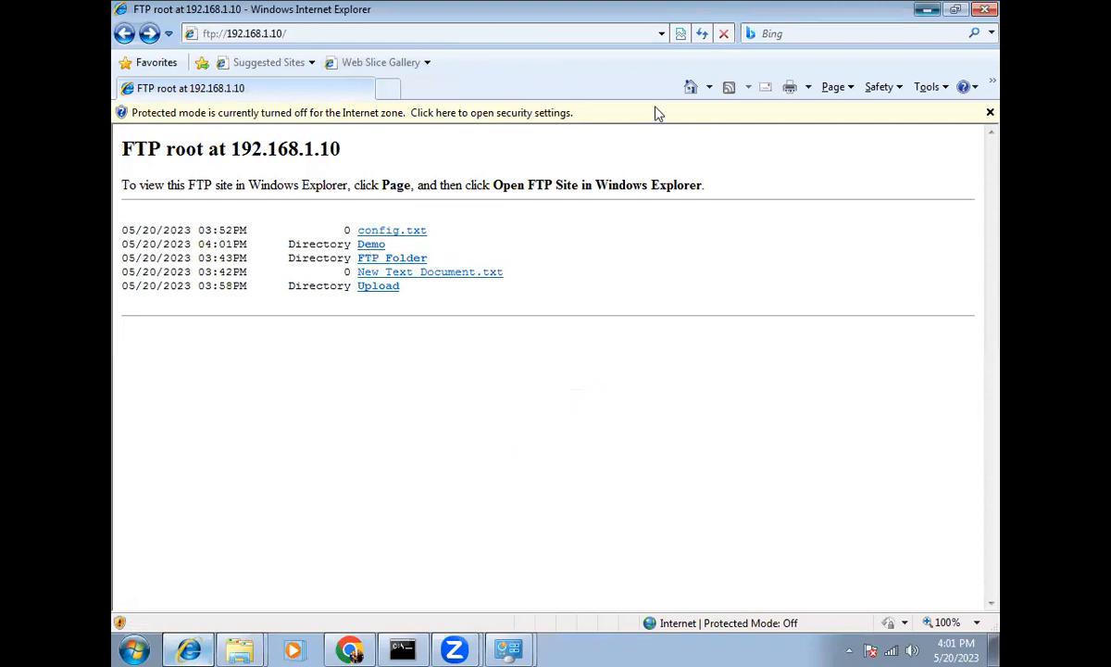
{"action": "left_click", "coordinate": [927, 9]}
{"action": "left_click", "coordinate": [555, 456]}
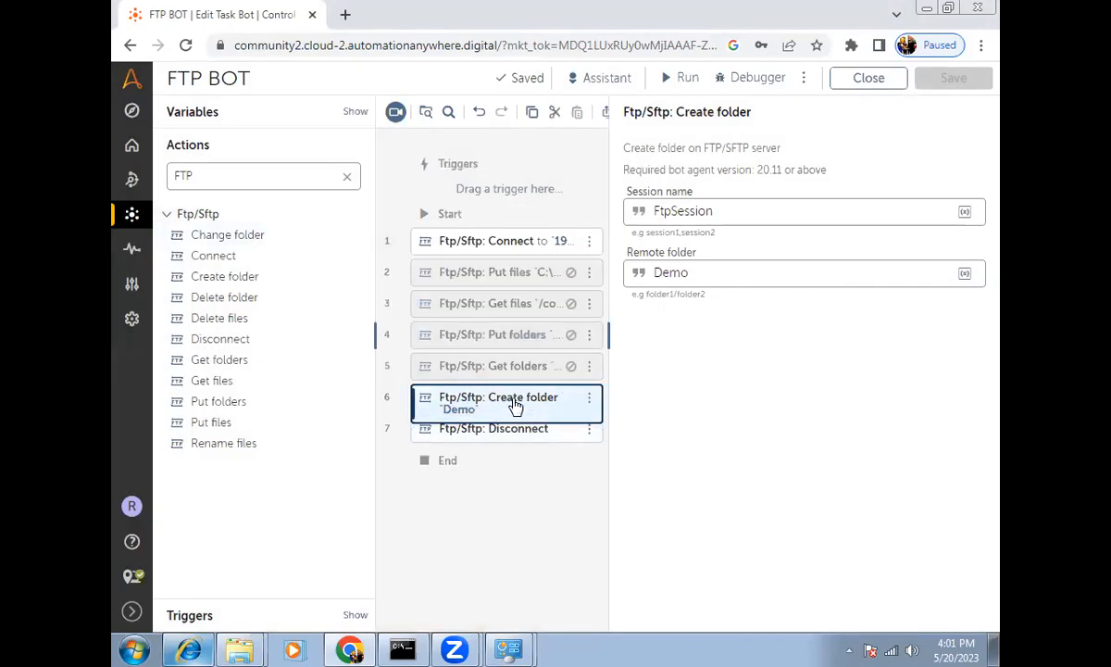
Step: Add a Delete folder step after Create folder and disable the Create folder step
{"action": "left_click_drag", "start_coordinate": [196, 296], "coordinate": [568, 422]}
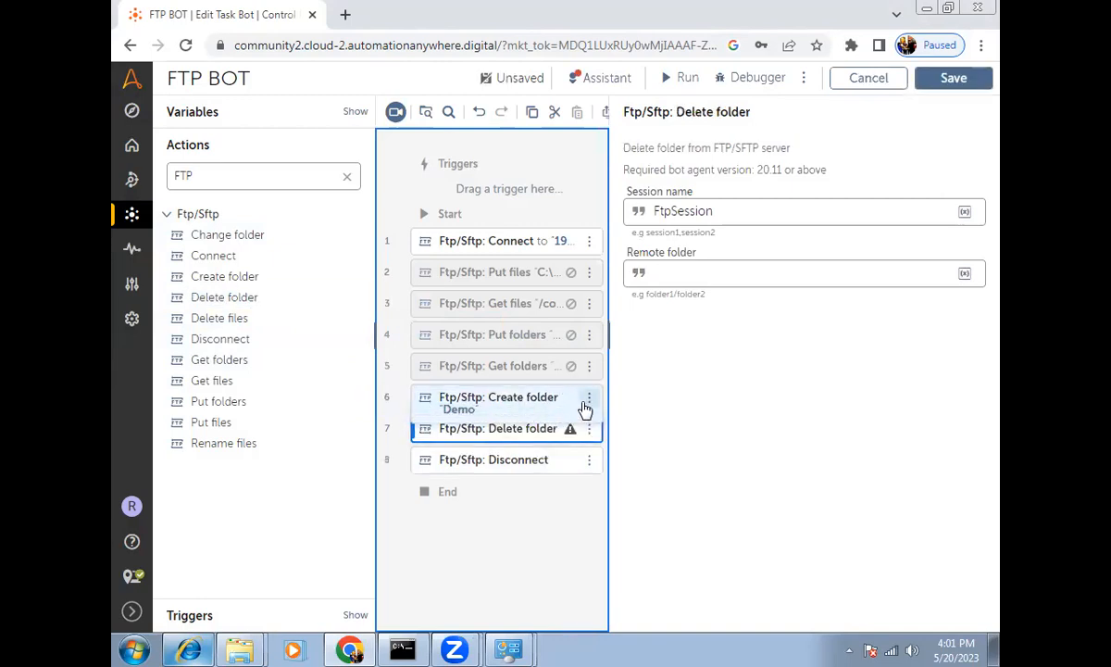
{"action": "left_click", "coordinate": [589, 399]}
{"action": "left_click", "coordinate": [639, 444]}
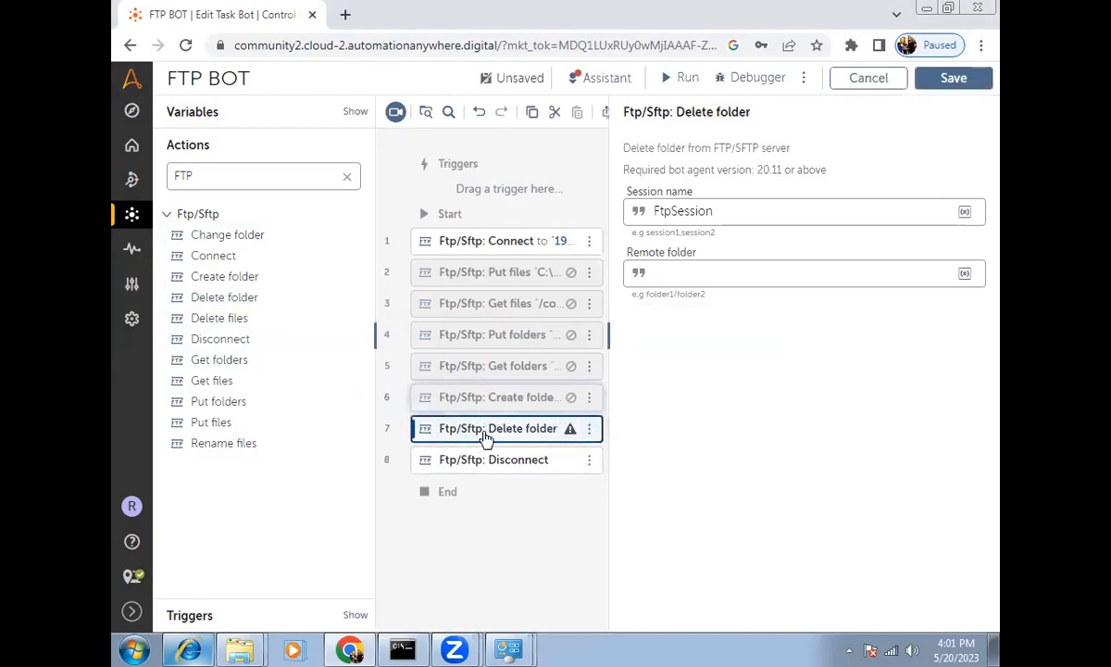
Step: Enter the Demo folder path as the Delete folder step's remote folder
{"action": "left_click", "coordinate": [689, 271]}
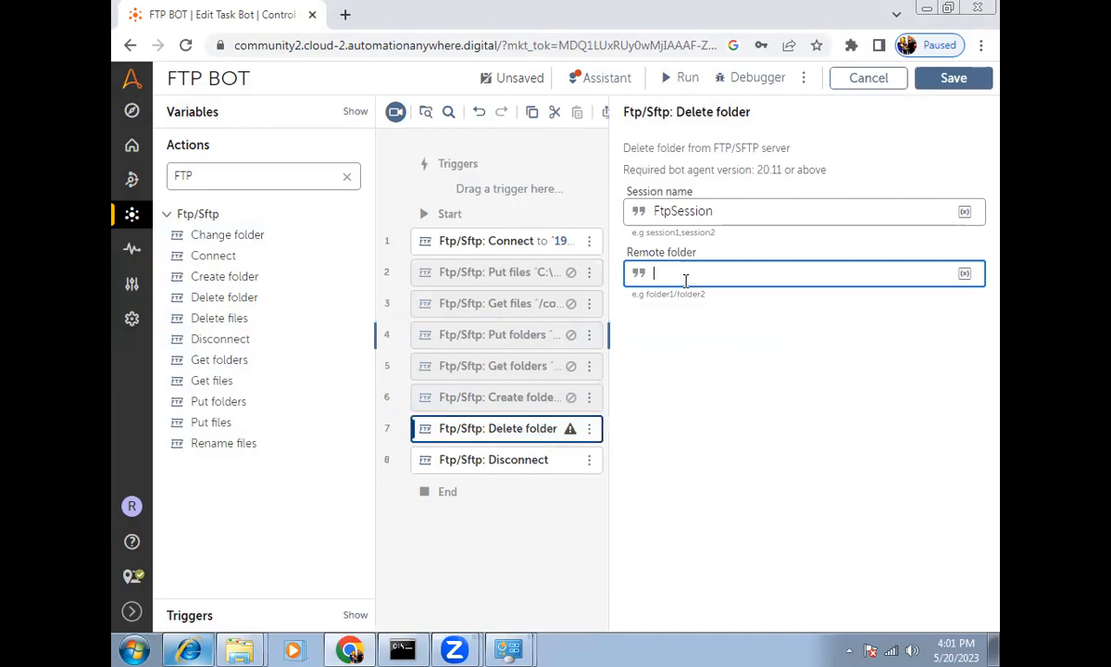
{"action": "type", "text": "Demo"}
{"action": "left_click", "coordinate": [191, 648]}
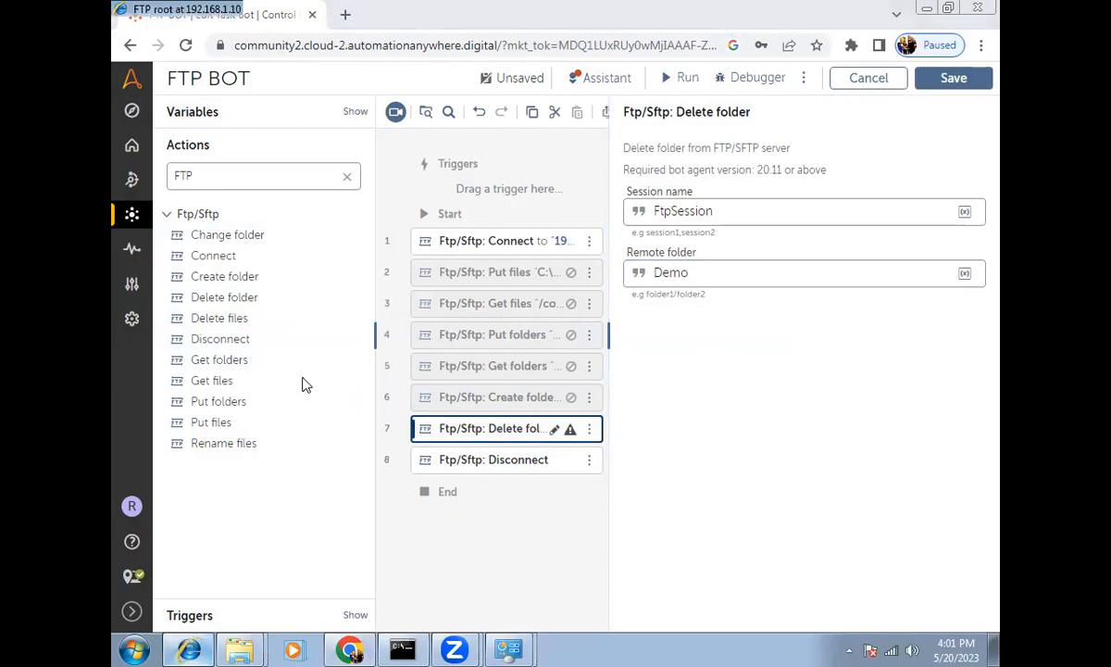
{"action": "left_click", "coordinate": [366, 241]}
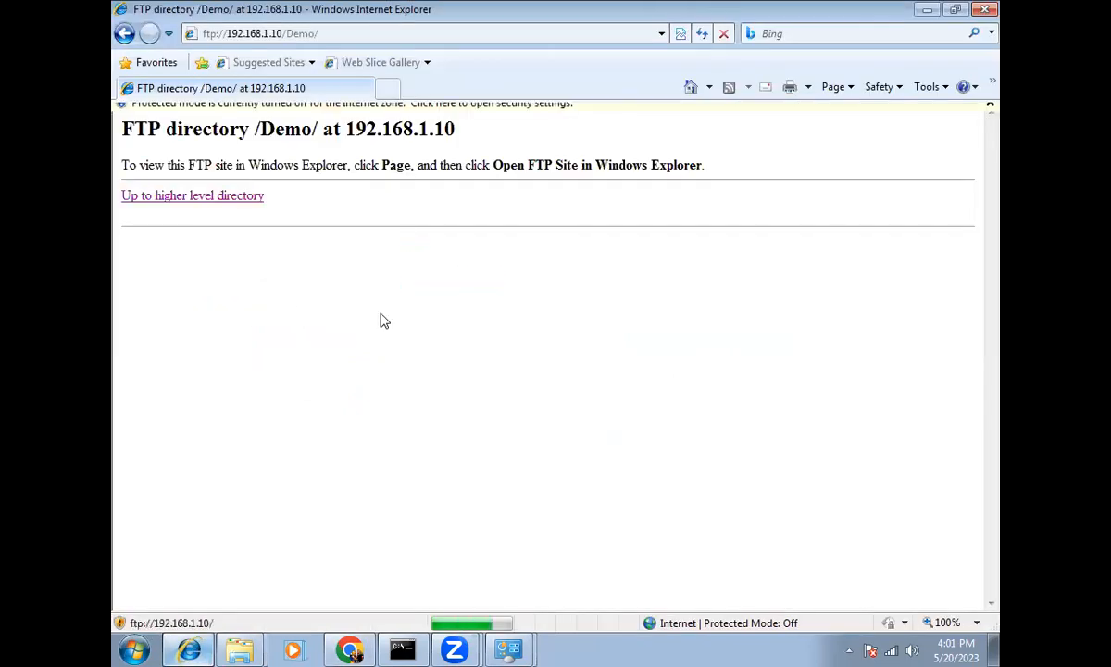
{"action": "left_click", "coordinate": [124, 34]}
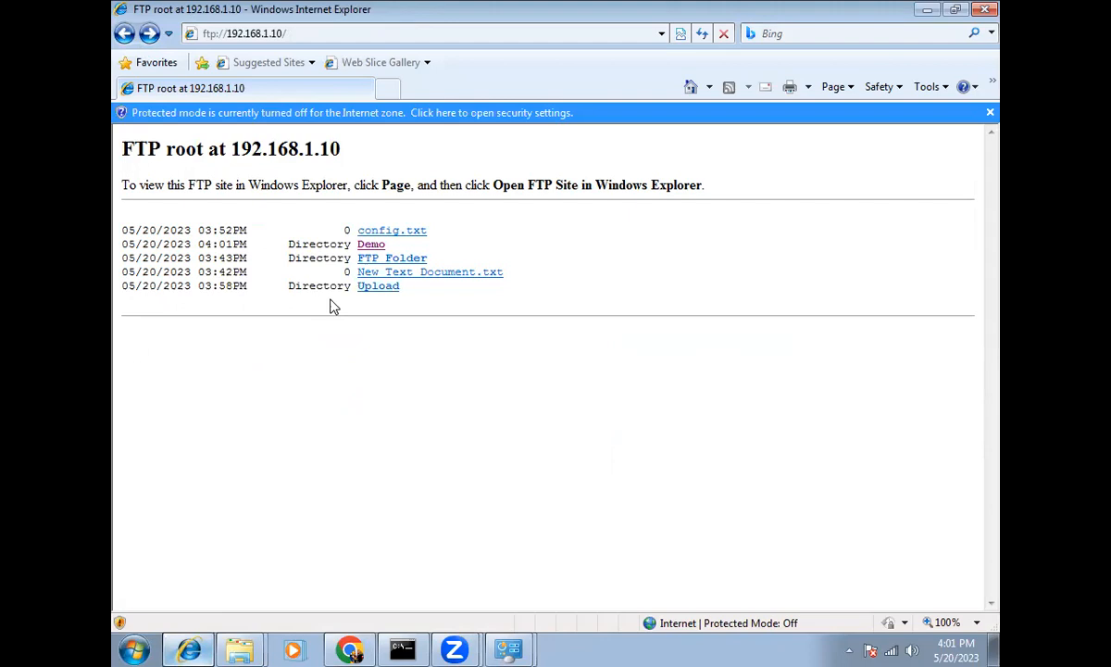
{"action": "left_click", "coordinate": [931, 11]}
{"action": "type", "text": "/Demo/demo2"}
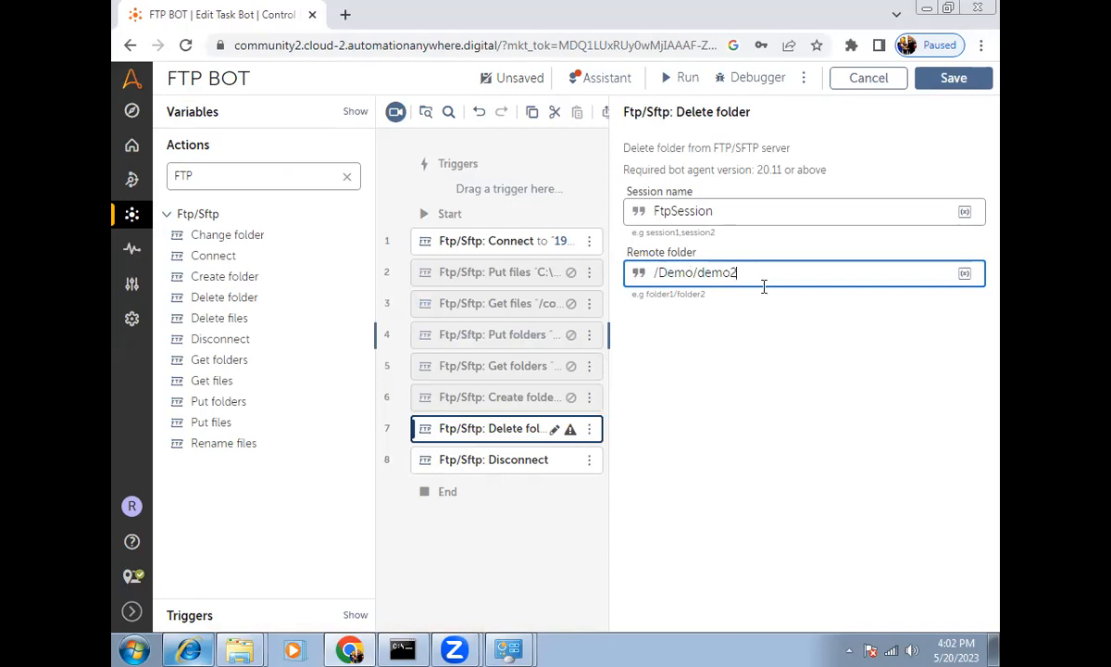
{"action": "key", "text": "ctrl+a"}
{"action": "type", "text": "D"}
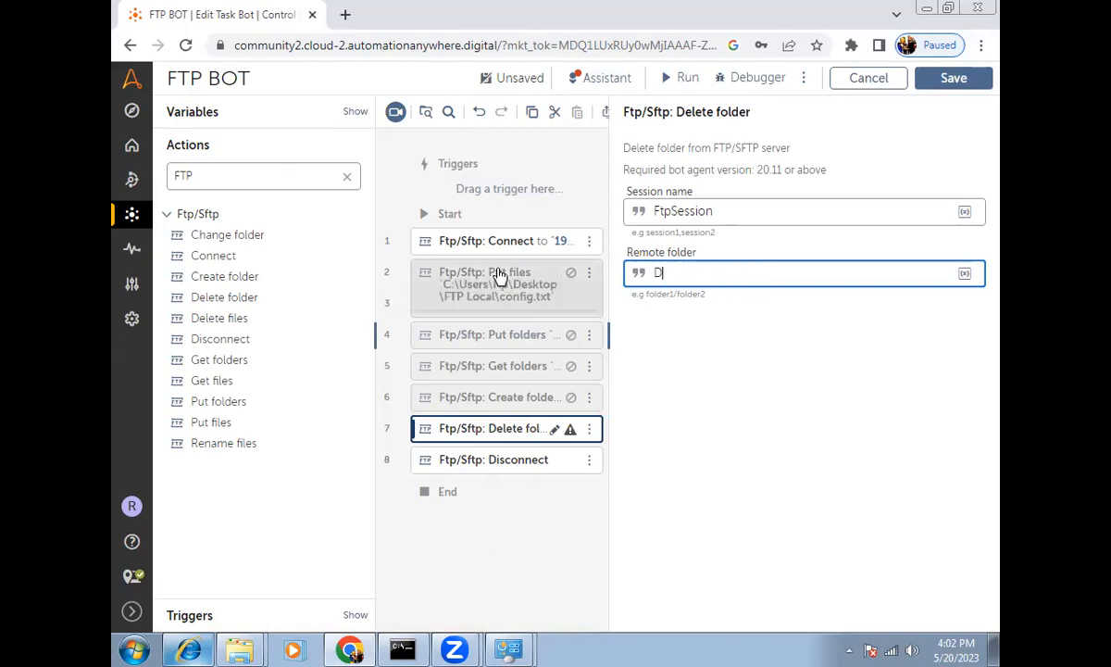
{"action": "type", "text": "Em"}
{"action": "key", "text": "BackSpace"}
{"action": "key", "text": "BackSpace"}
{"action": "key", "text": "BackSpace"}
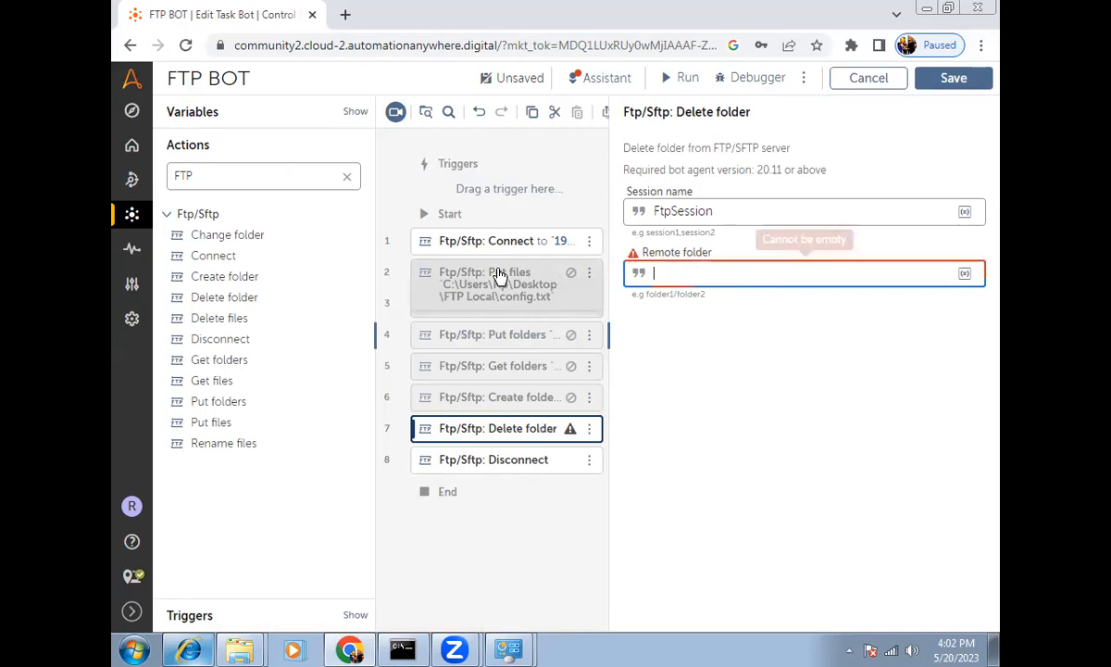
{"action": "type", "text": "/Demo"}
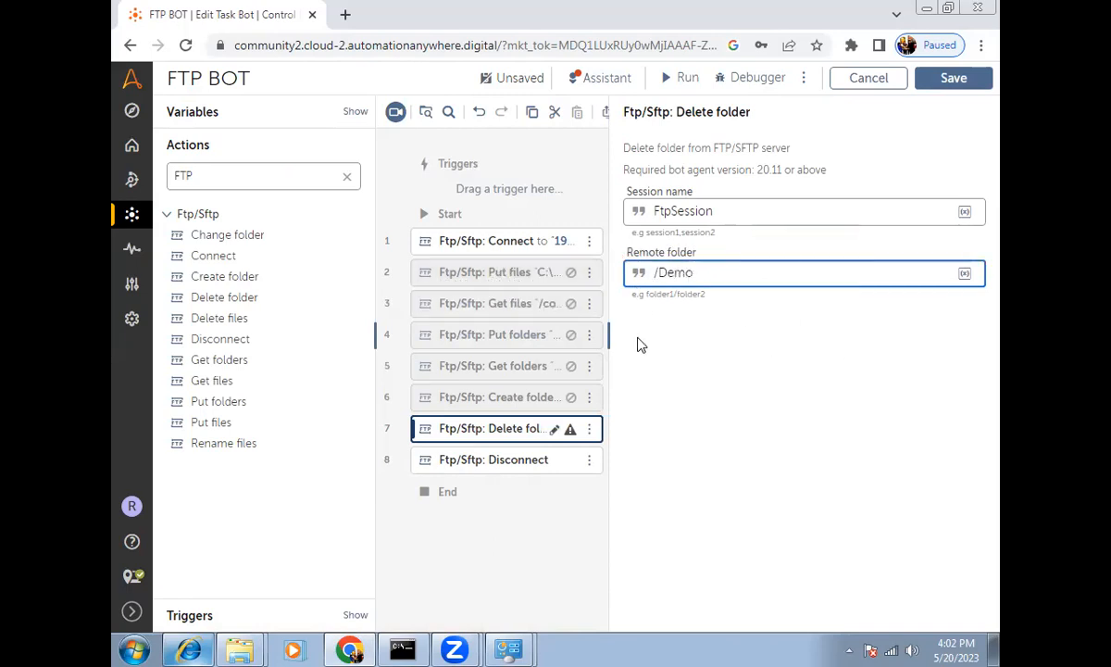
{"action": "left_click", "coordinate": [196, 648]}
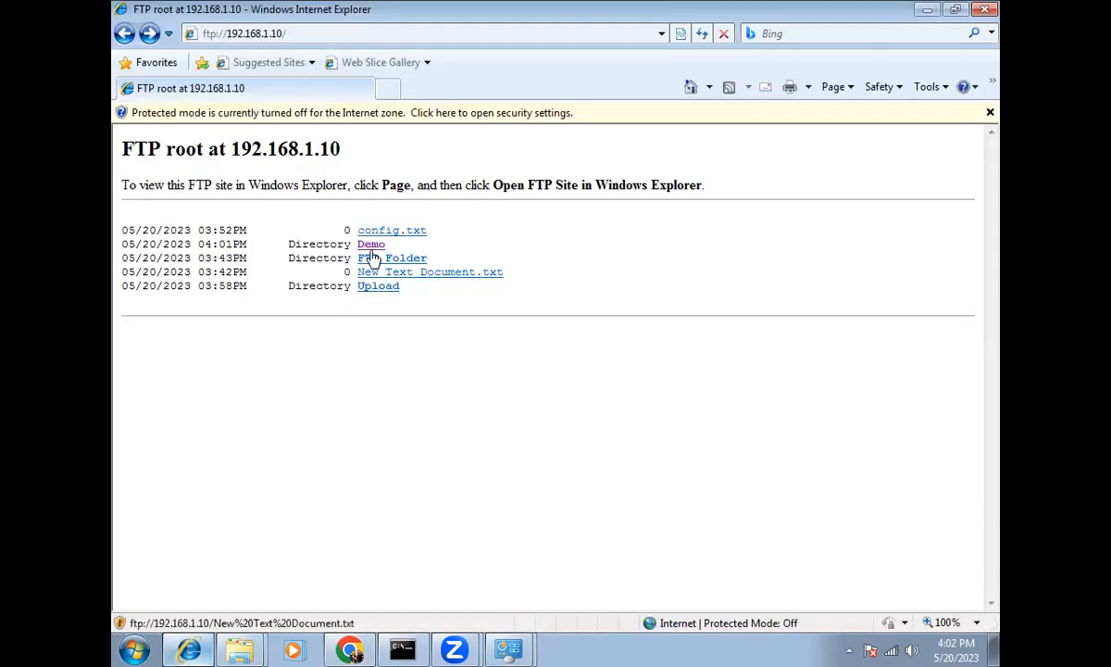
{"action": "left_click", "coordinate": [194, 648]}
Step: Save and run the bot, then refresh the FTP root listing to confirm Demo is gone
{"action": "left_click", "coordinate": [954, 78]}
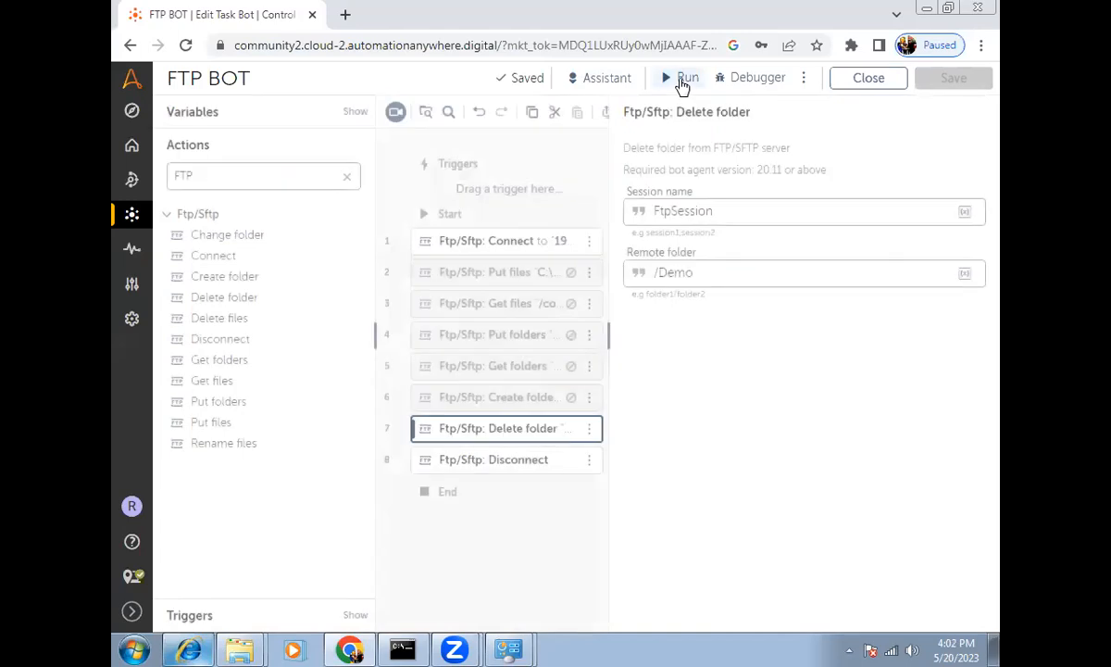
{"action": "left_click", "coordinate": [685, 79]}
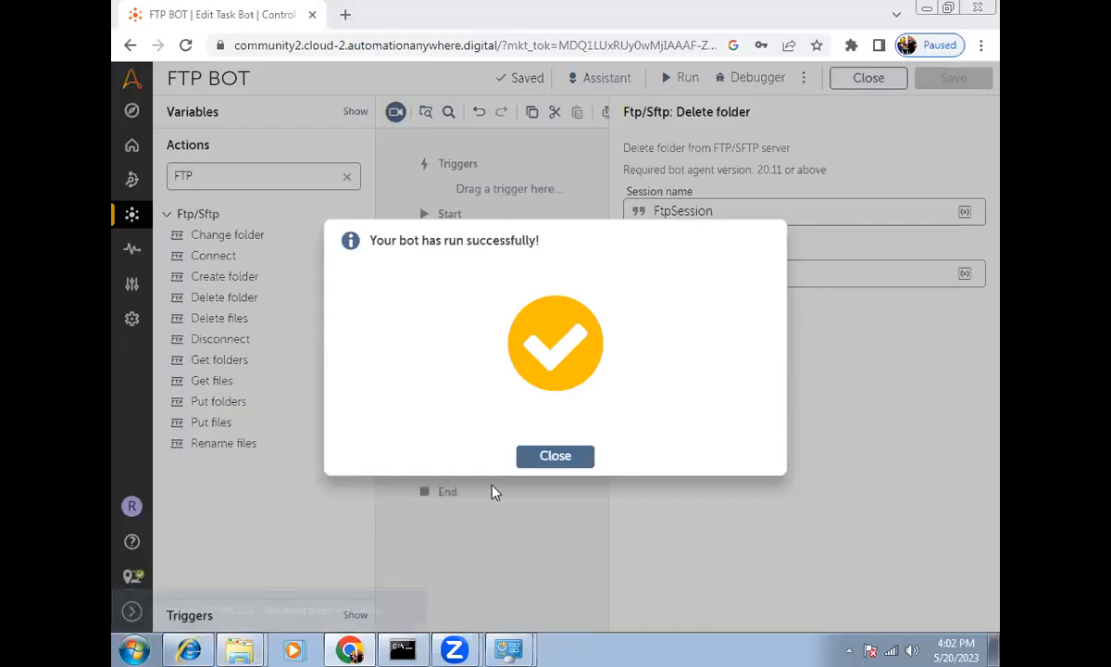
{"action": "mouse_move", "coordinate": [182, 649]}
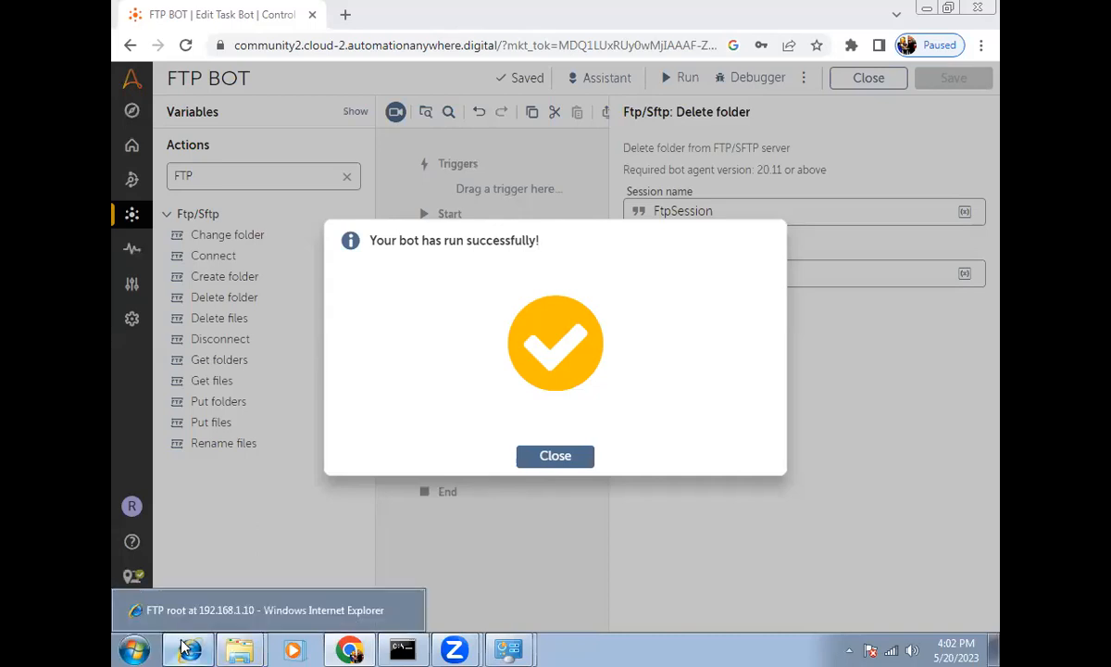
{"action": "left_click", "coordinate": [185, 610]}
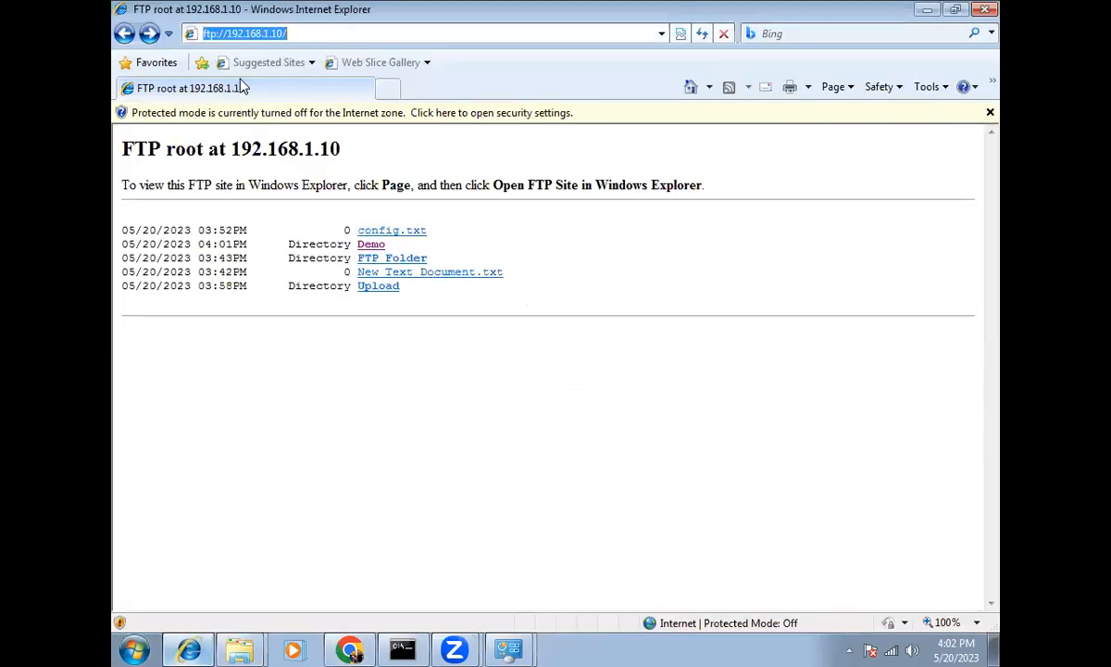
{"action": "key", "text": "F5"}
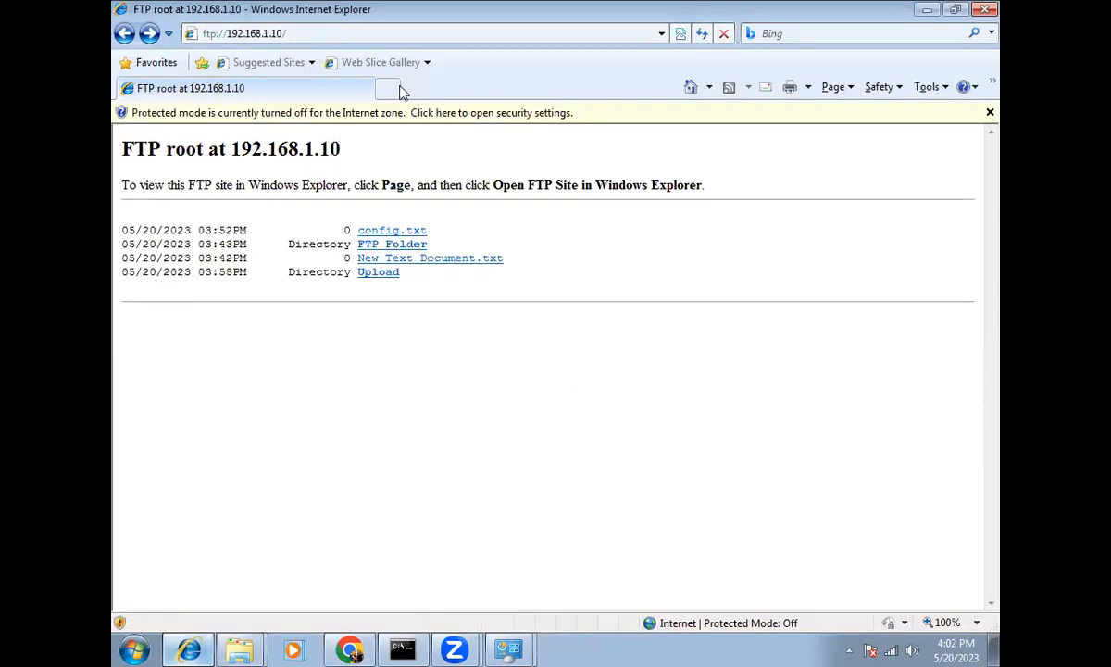
{"action": "left_click", "coordinate": [927, 10]}
Step: Dismiss the success message, disable the Delete folder step, and add a Delete files step
{"action": "left_click", "coordinate": [556, 456]}
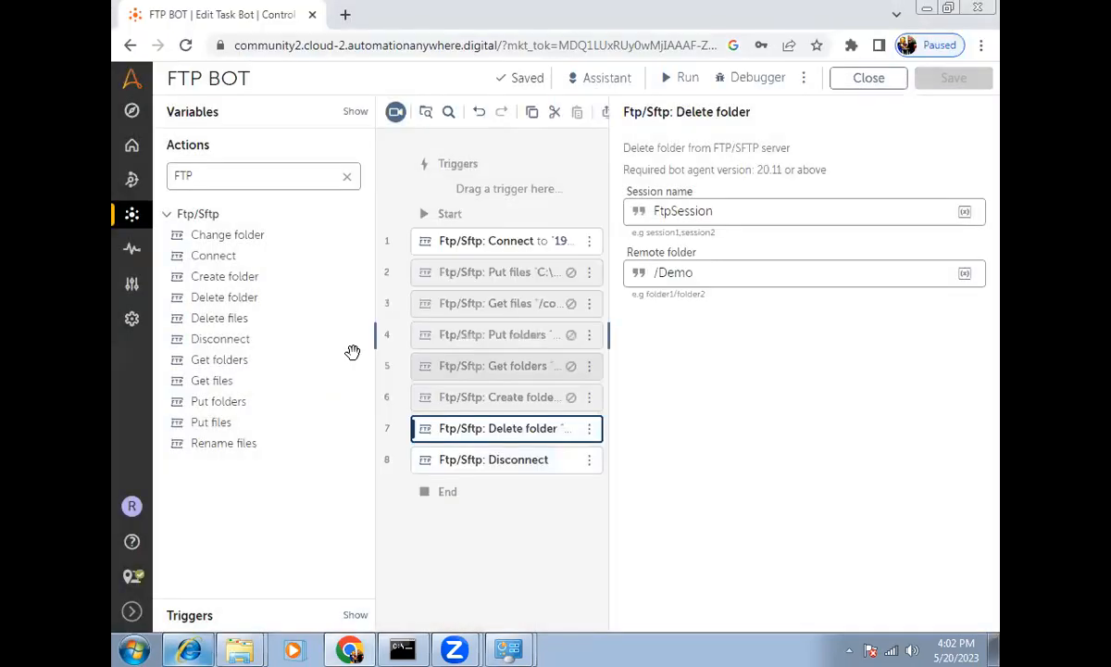
{"action": "left_click", "coordinate": [589, 428]}
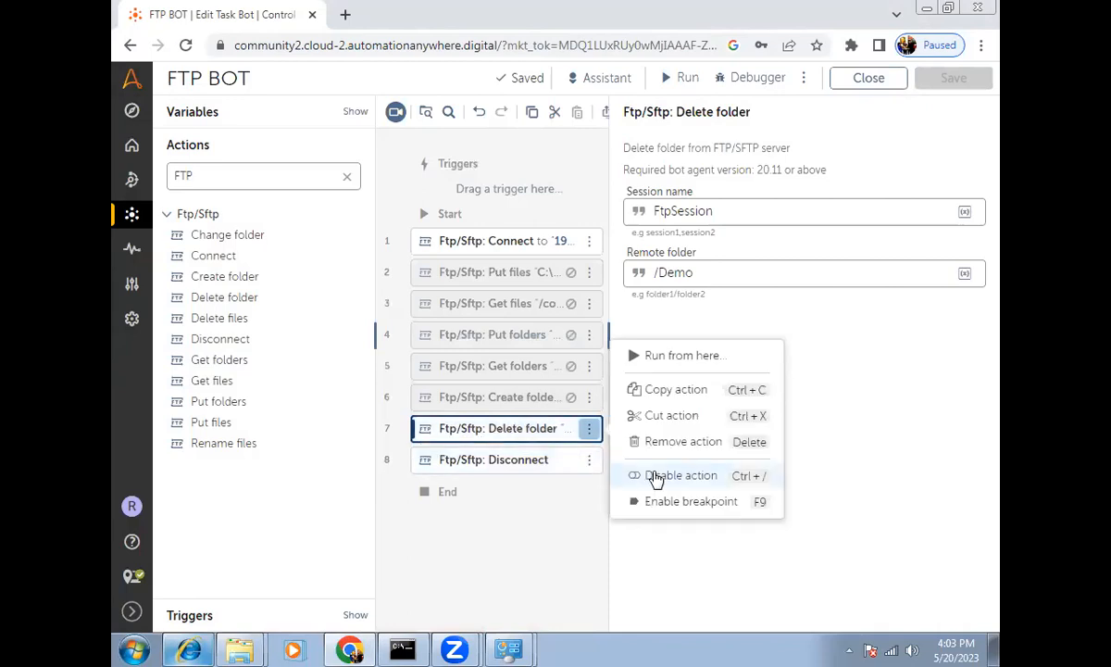
{"action": "left_click", "coordinate": [629, 480]}
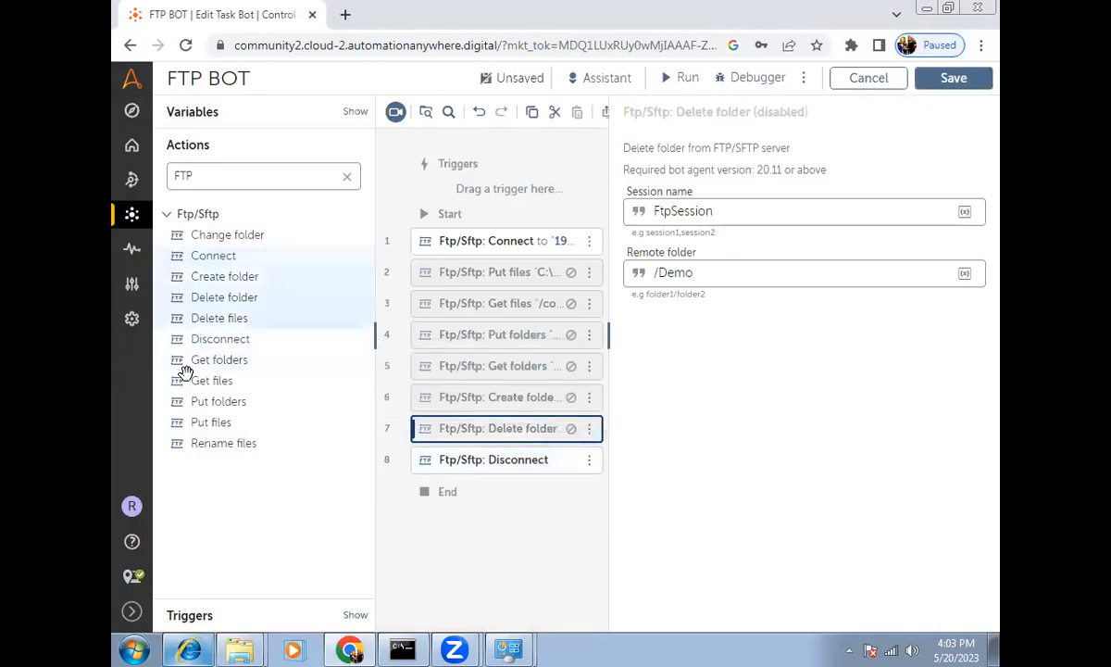
{"action": "left_click_drag", "start_coordinate": [214, 320], "coordinate": [417, 437]}
Step: Set Delete files' remote files to /Upload/config.txt and save the bot
{"action": "left_click", "coordinate": [649, 274]}
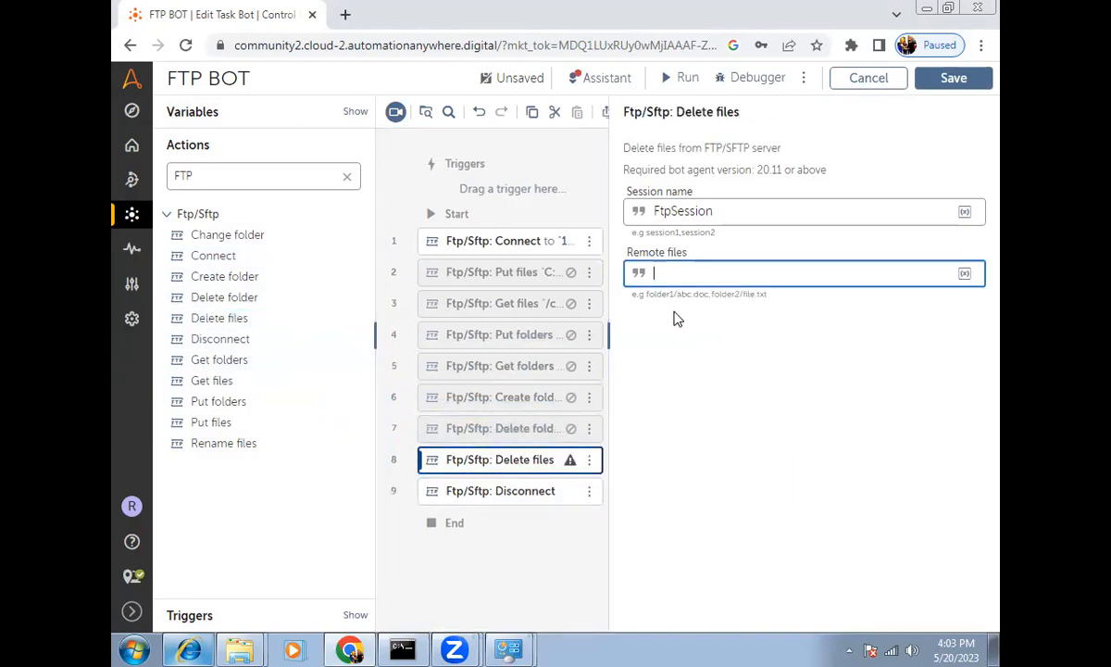
{"action": "left_click", "coordinate": [189, 650]}
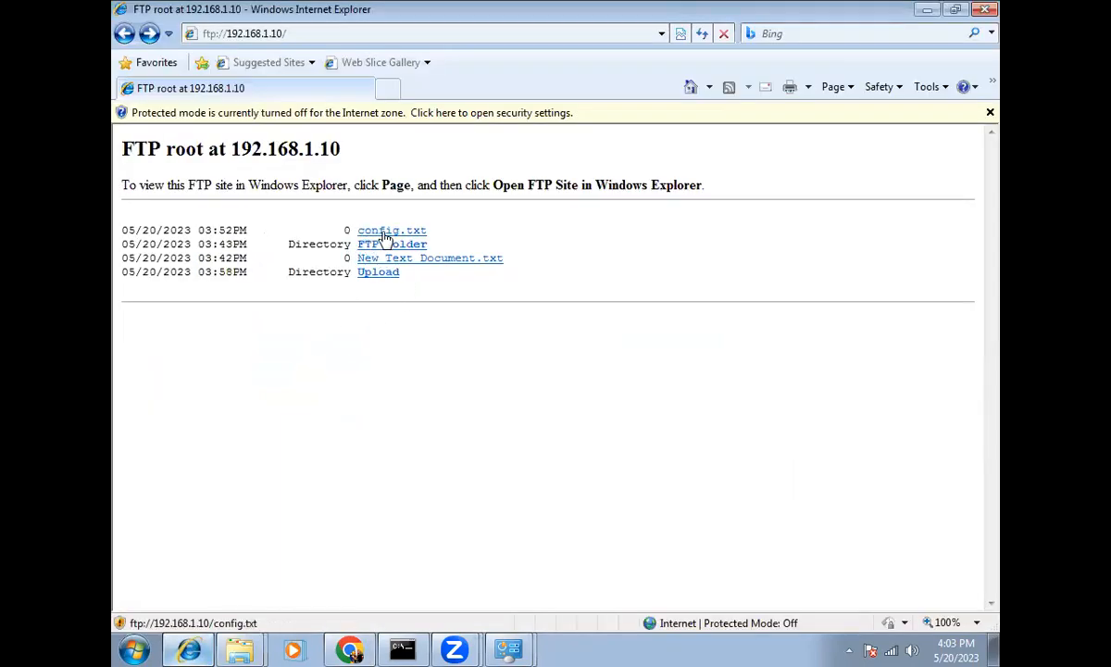
{"action": "left_click", "coordinate": [367, 275]}
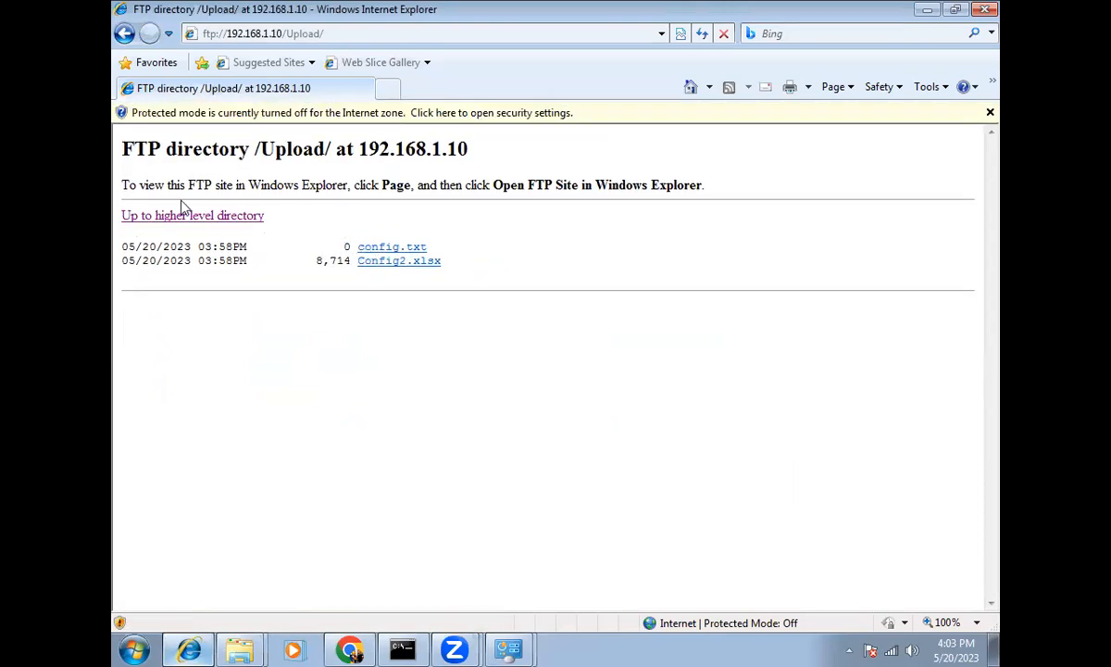
{"action": "left_click", "coordinate": [124, 33]}
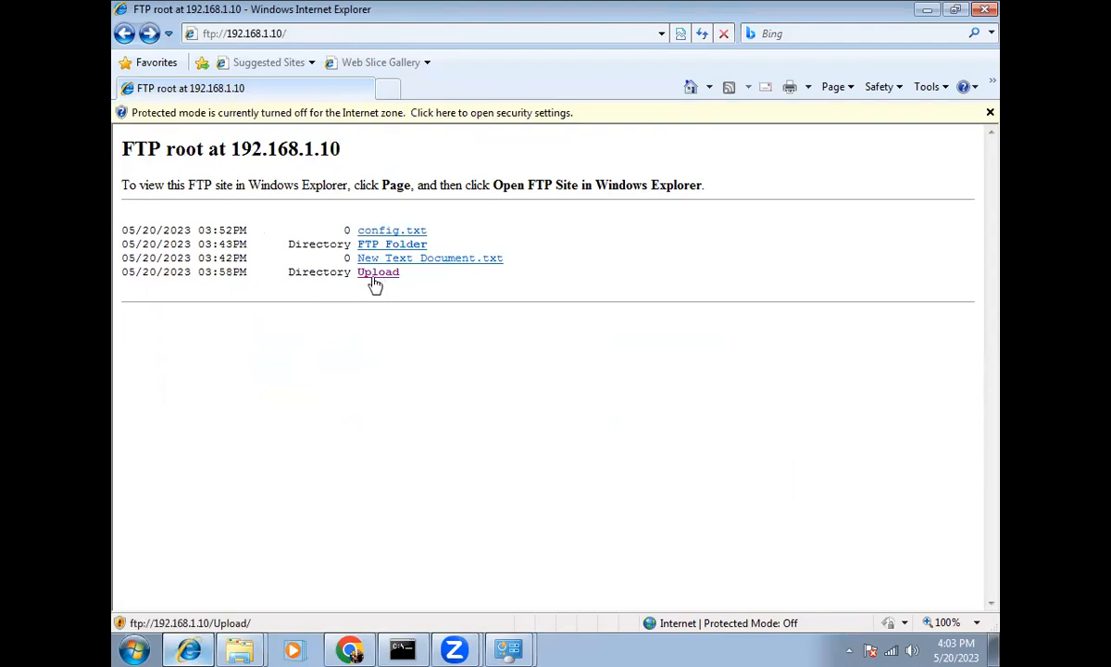
{"action": "left_click", "coordinate": [350, 650]}
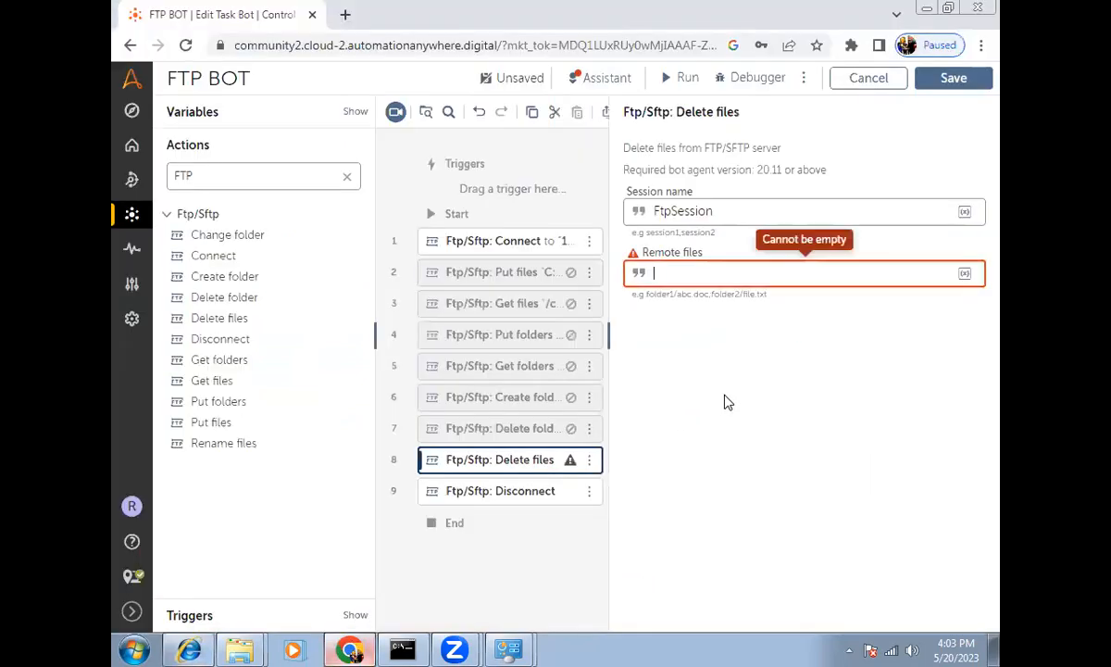
{"action": "type", "text": "/Upload"}
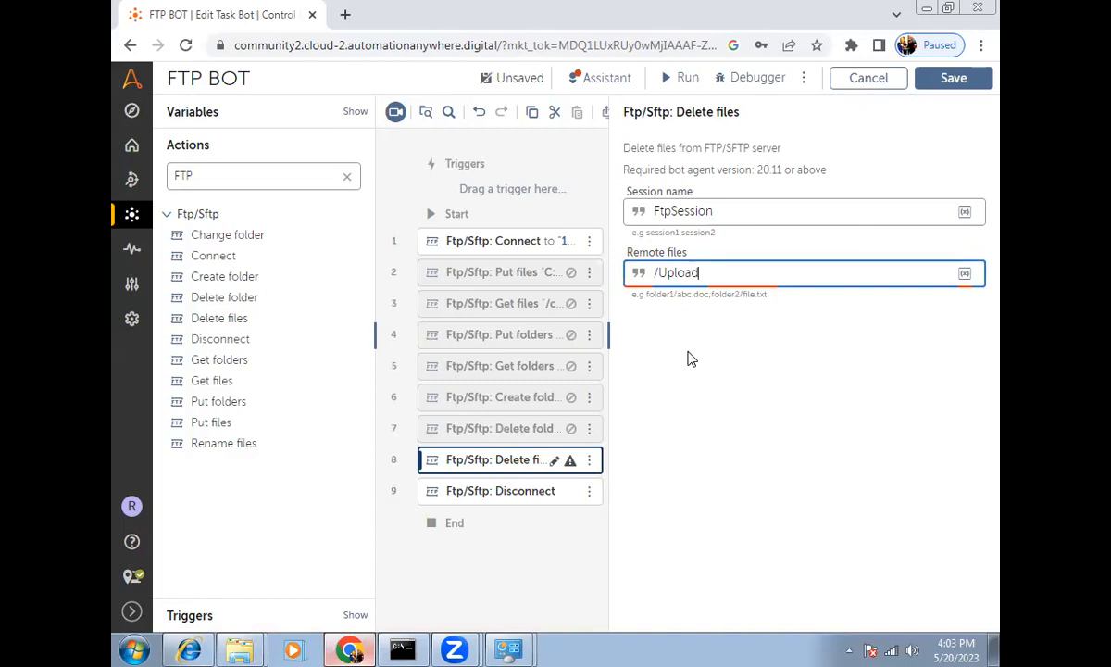
{"action": "type", "text": "/"}
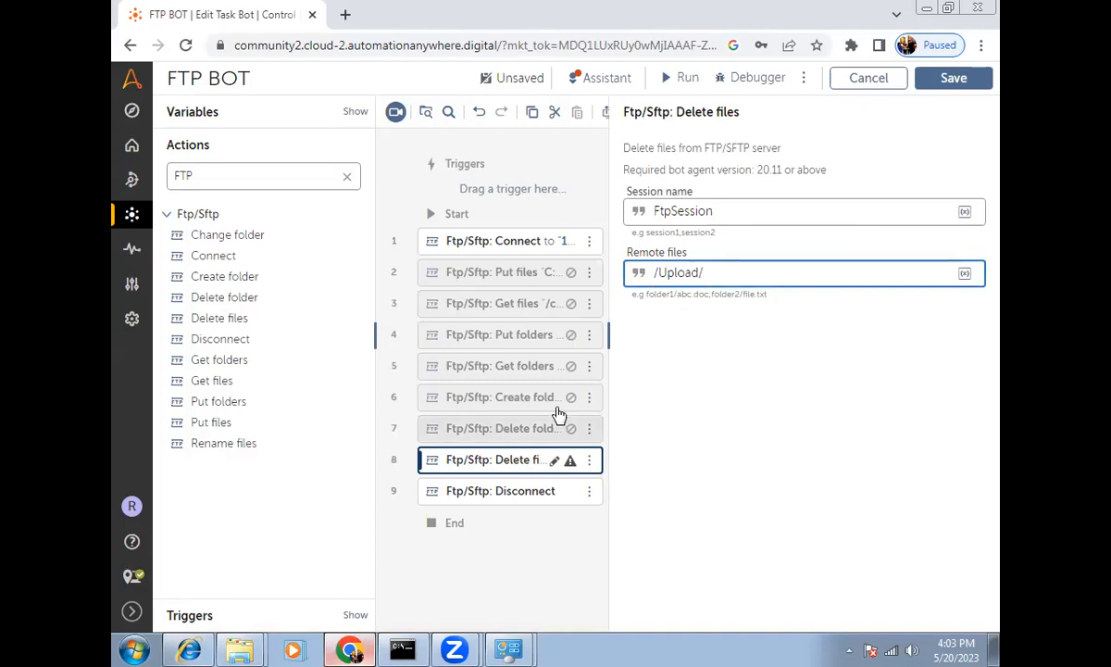
{"action": "left_click", "coordinate": [190, 650]}
{"action": "left_click", "coordinate": [382, 274]}
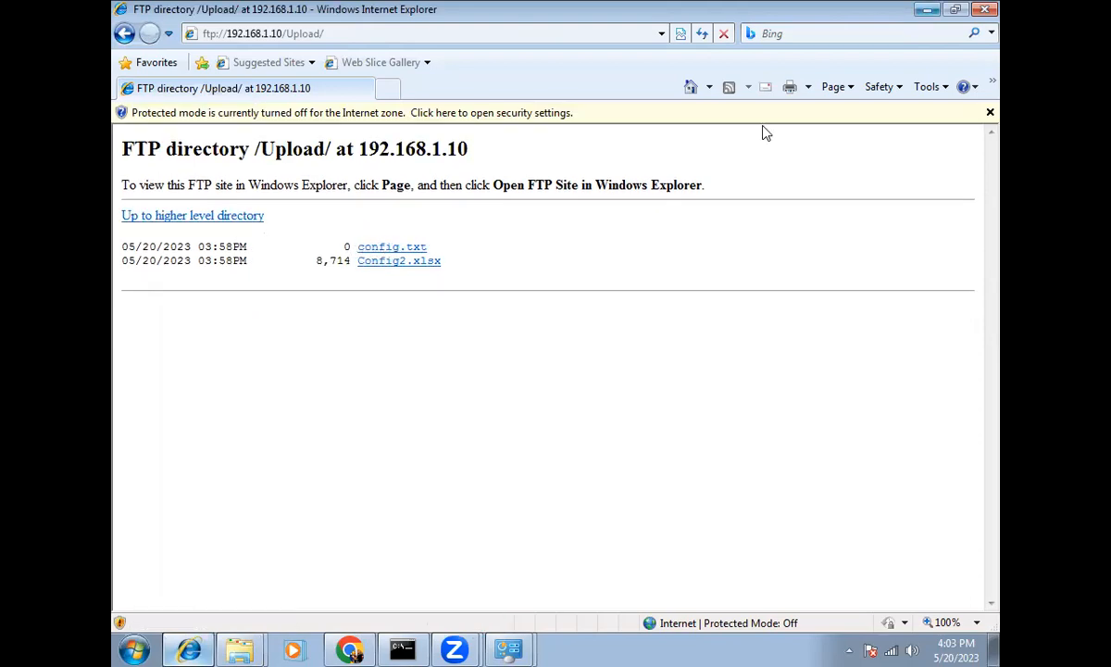
{"action": "key", "text": "alt+Tab"}
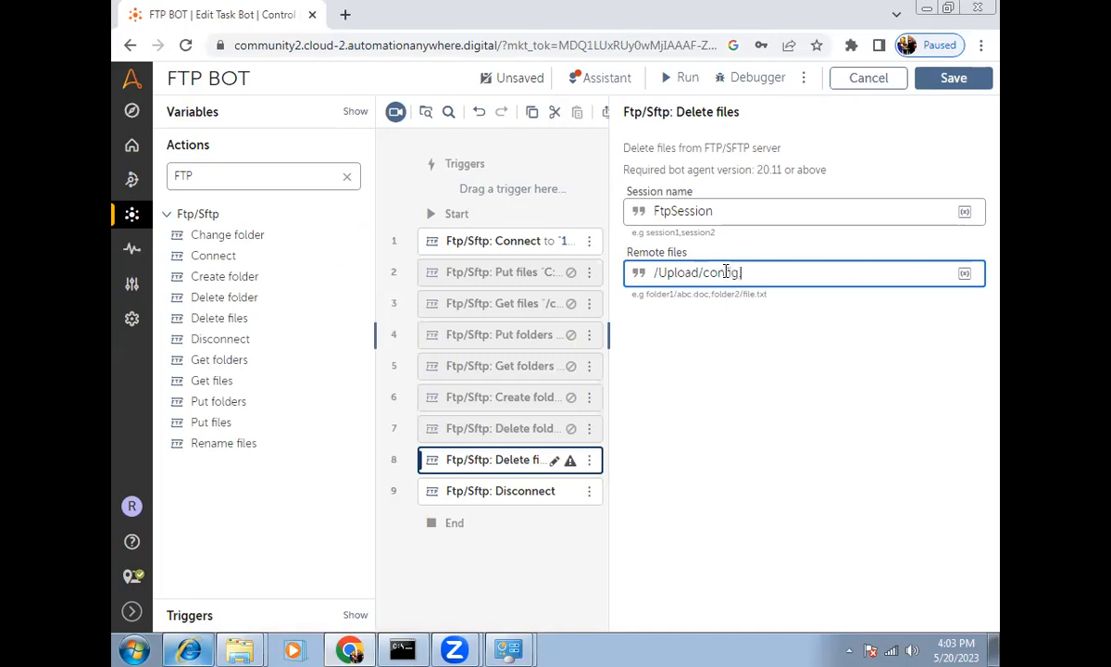
{"action": "key", "text": "ctrl+s"}
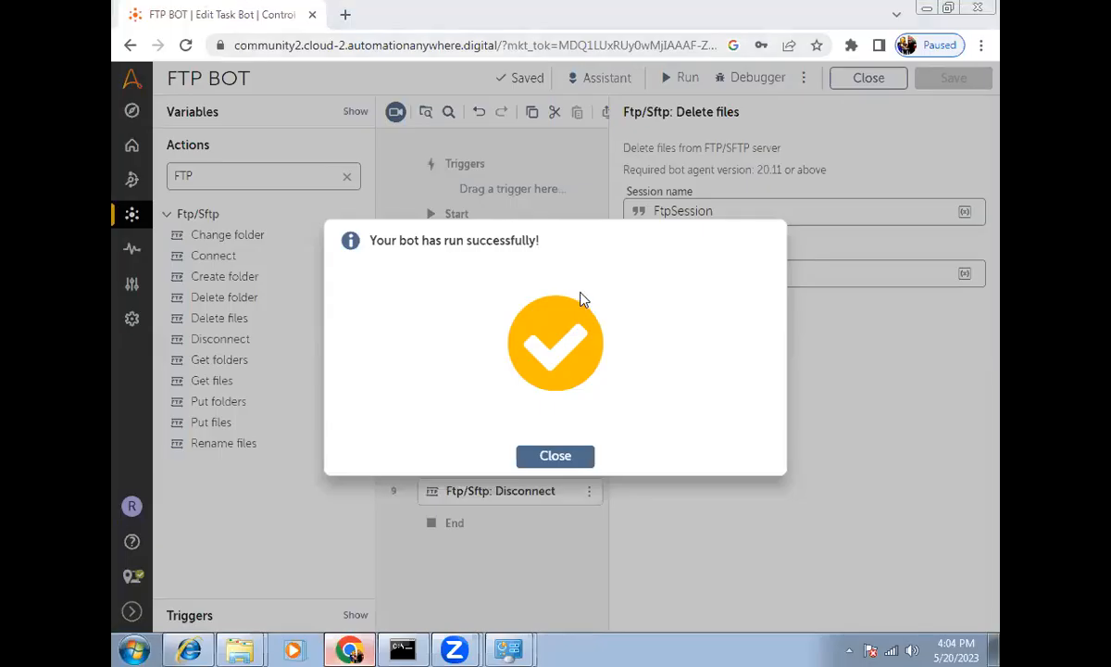
Step: Reload the FTP /Upload listing to confirm only Config2.xlsx remains, then close the success dialog
{"action": "left_click", "coordinate": [196, 648]}
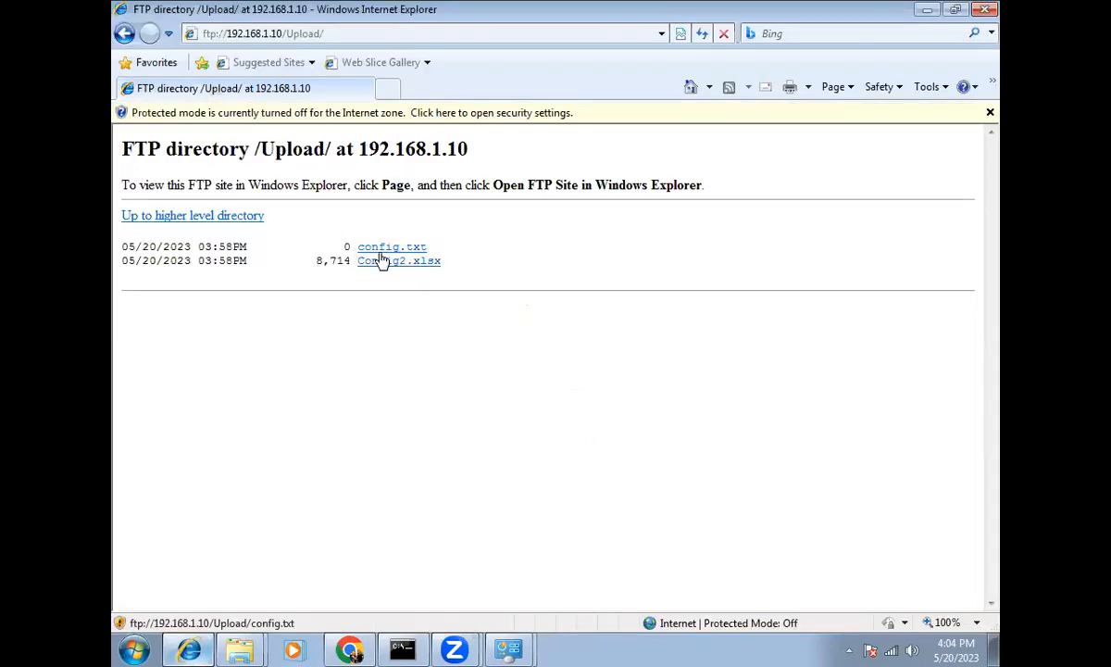
{"action": "key", "text": "alt+d"}
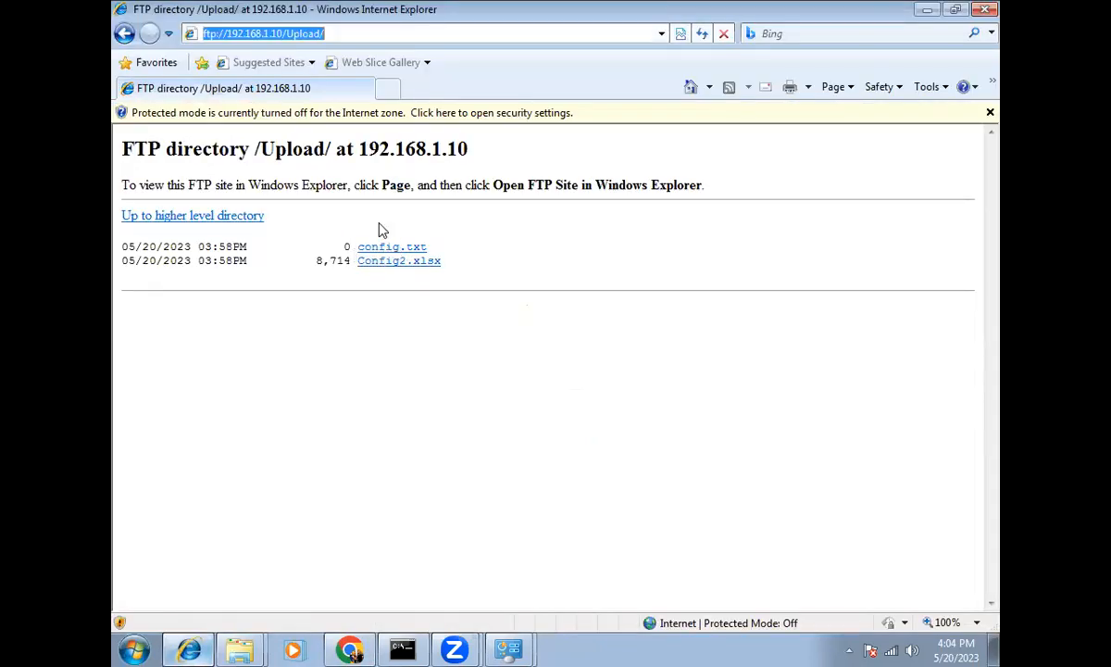
{"action": "left_click", "coordinate": [379, 229]}
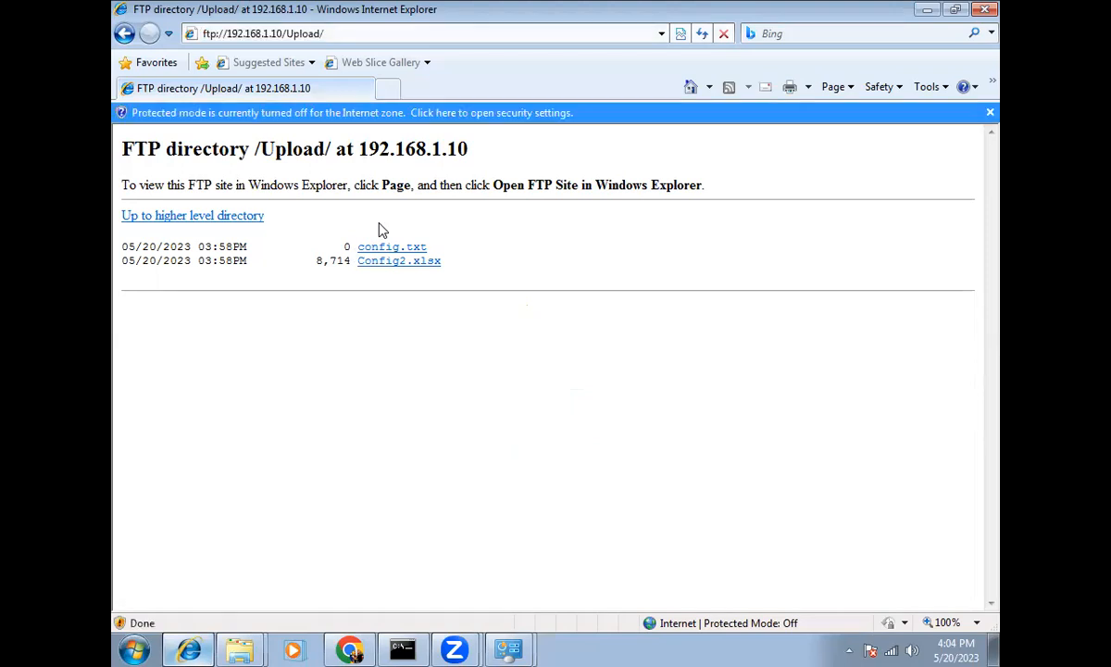
{"action": "left_click", "coordinate": [129, 42]}
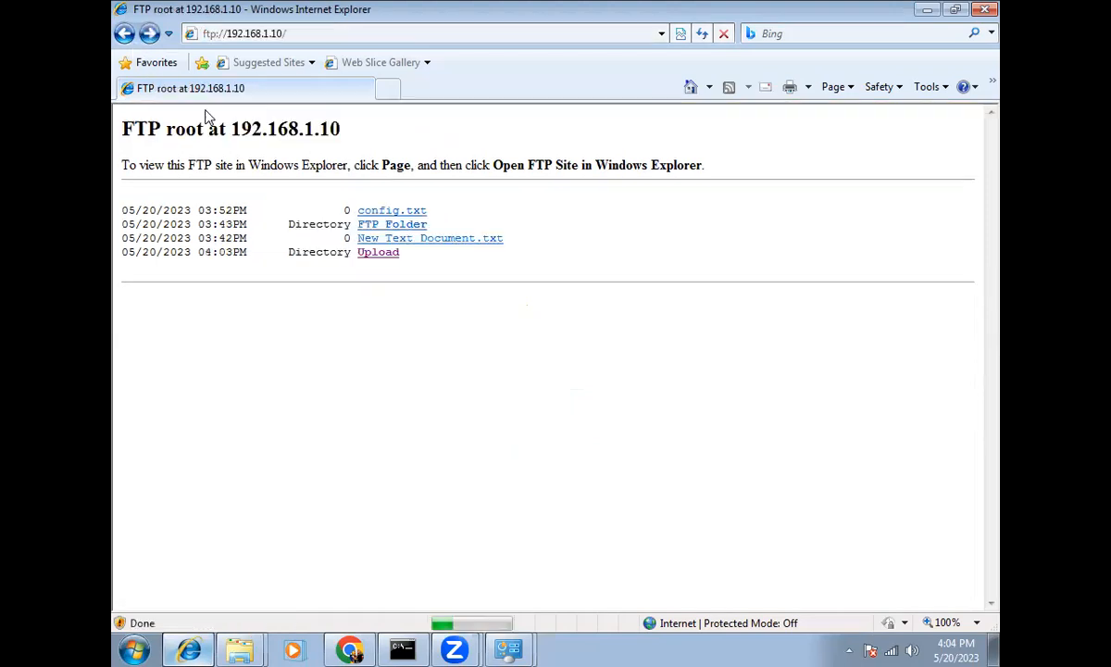
{"action": "key", "text": "alt+d"}
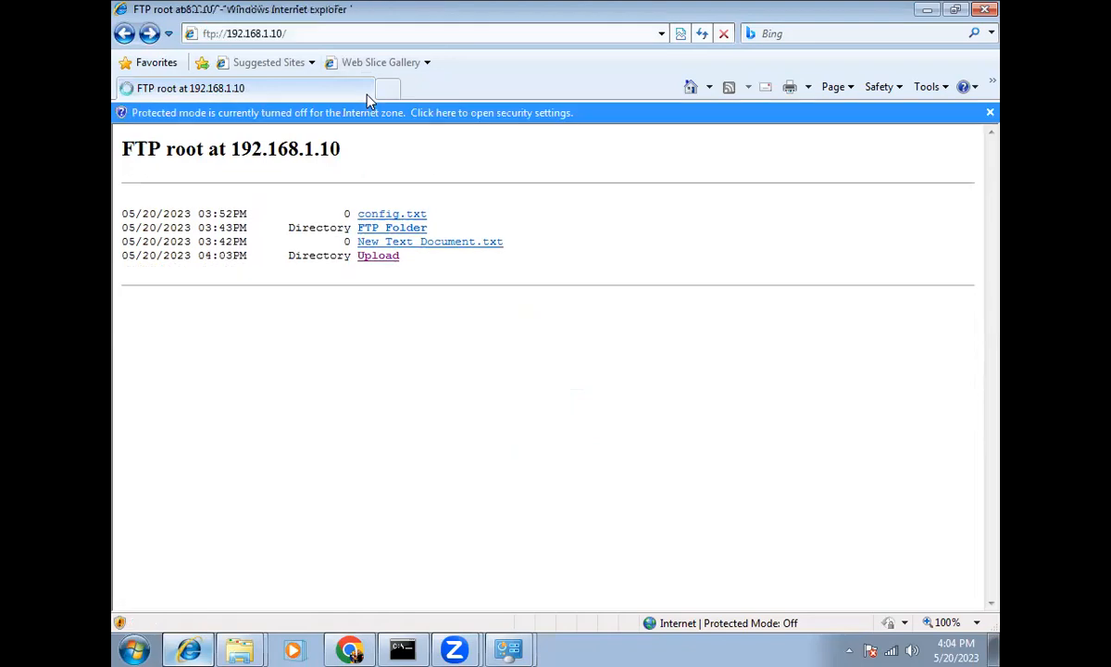
{"action": "left_click", "coordinate": [378, 274]}
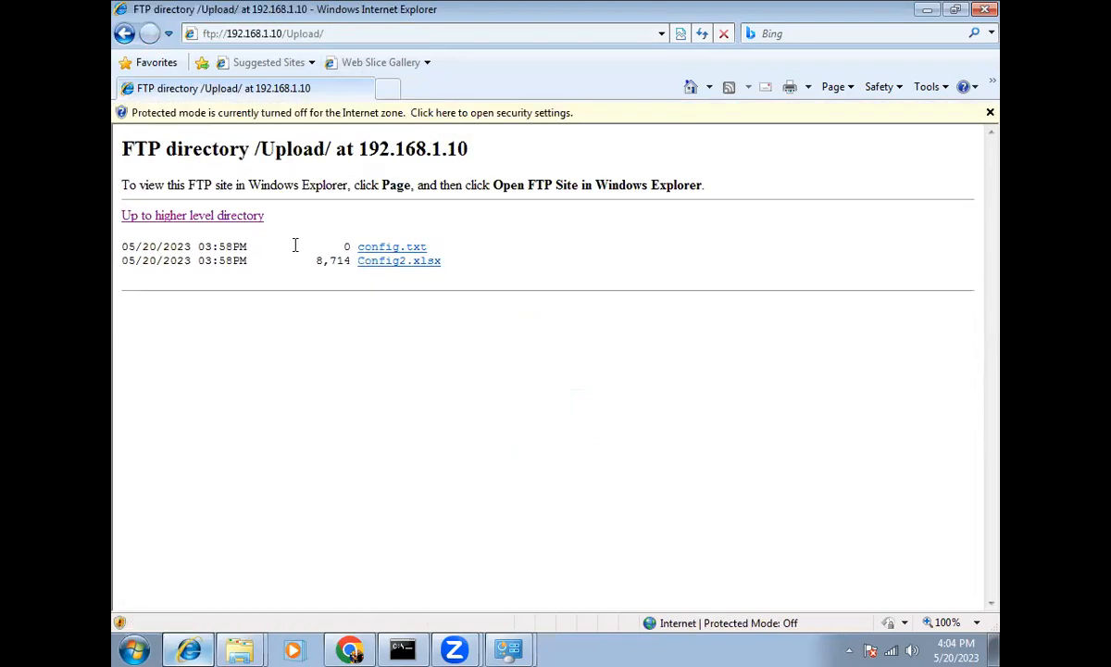
{"action": "left_click", "coordinate": [125, 35]}
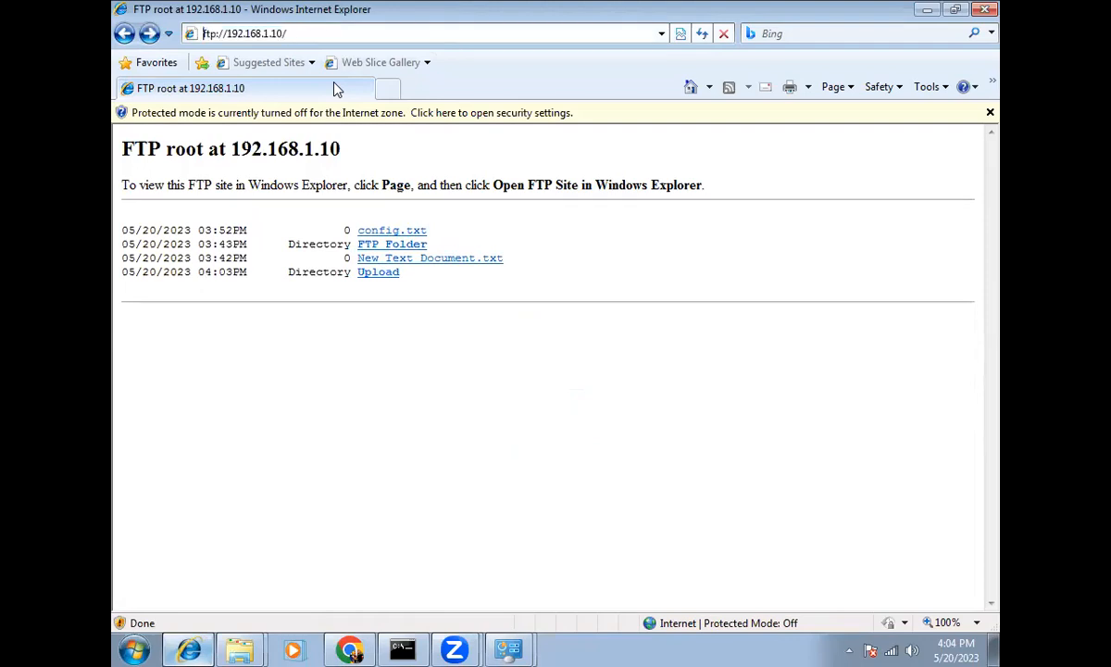
{"action": "left_click", "coordinate": [380, 273]}
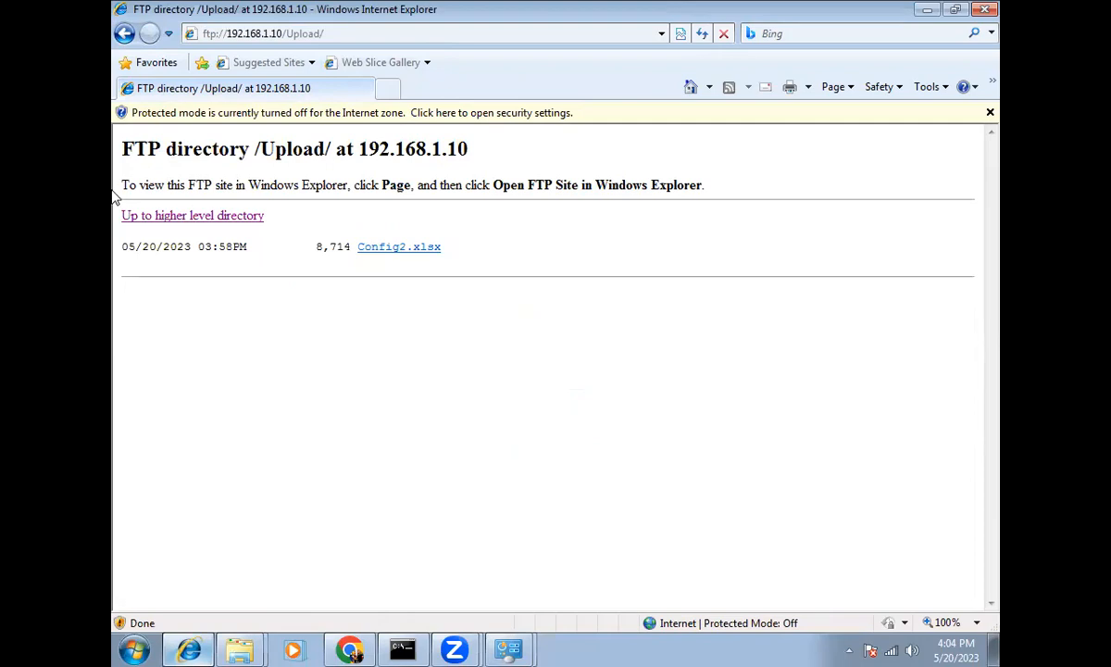
{"action": "left_click", "coordinate": [349, 650]}
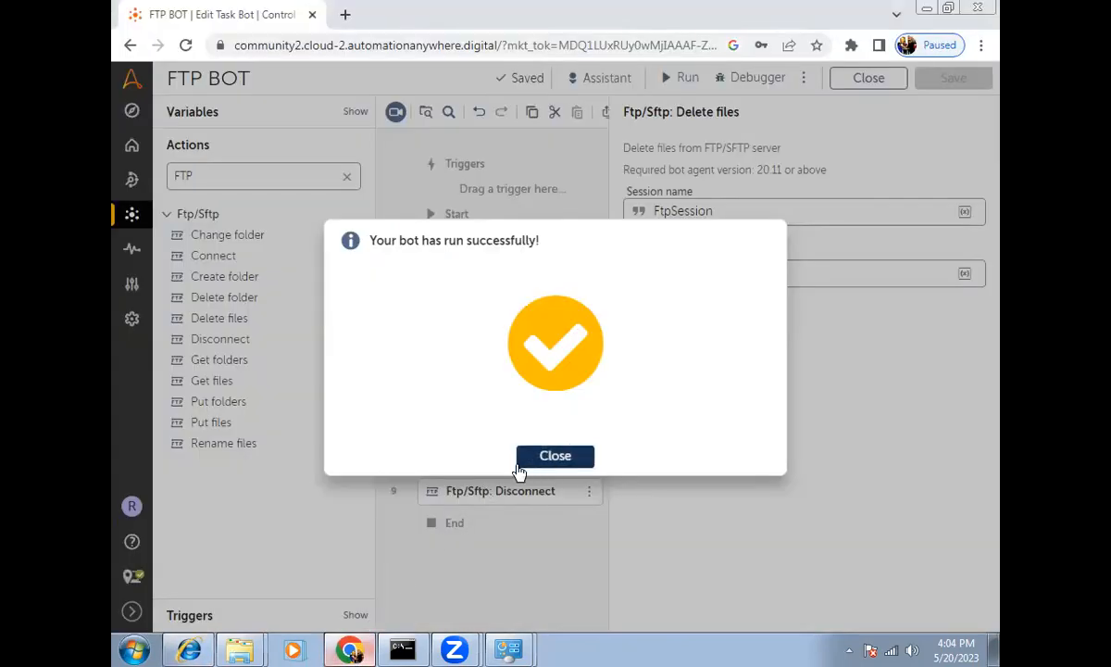
{"action": "left_click", "coordinate": [524, 460]}
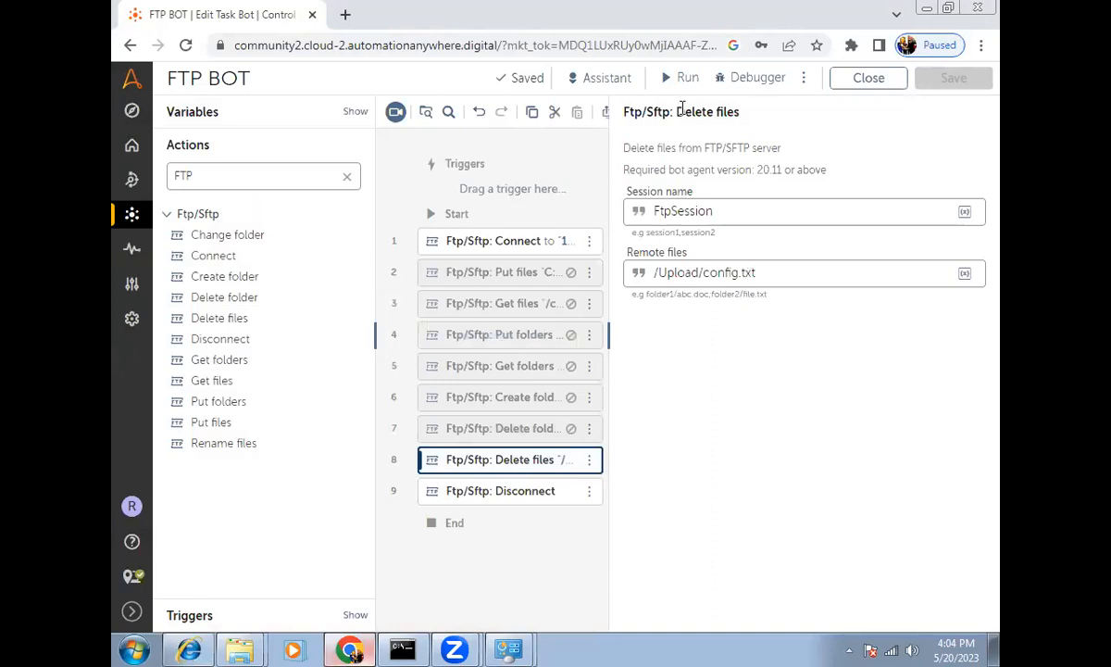